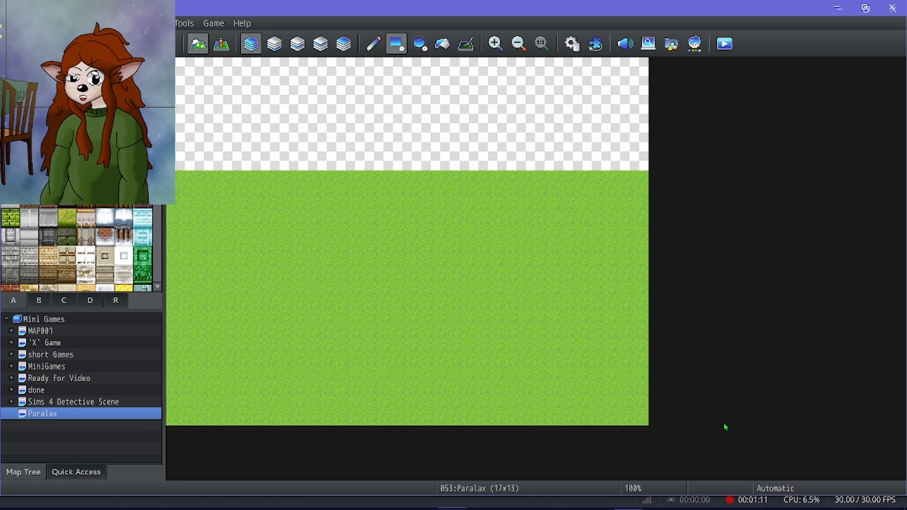
{"action": "left_click_drag", "start_coordinate": [81, 451], "coordinate": [99, 452]}
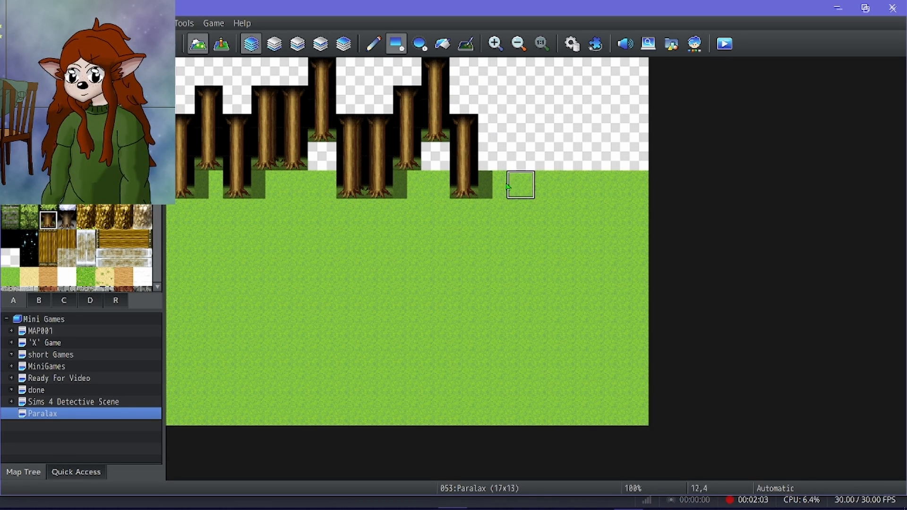
Flood-fill the two empty areas above the tree trunks on the left and middle of the map with leafy forest-top tiles.
{"action": "left_click", "coordinate": [49, 202]}
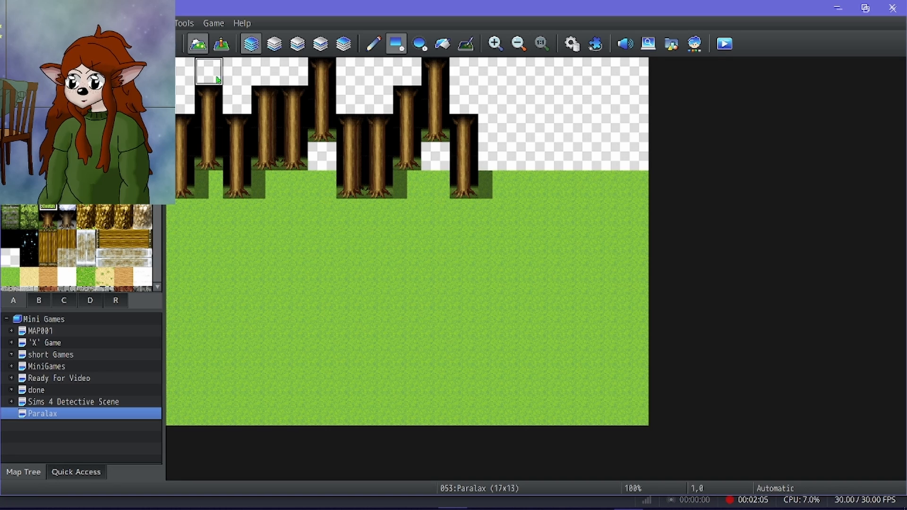
{"action": "left_click", "coordinate": [442, 43]}
{"action": "left_click", "coordinate": [374, 73]}
{"action": "left_click", "coordinate": [236, 69]}
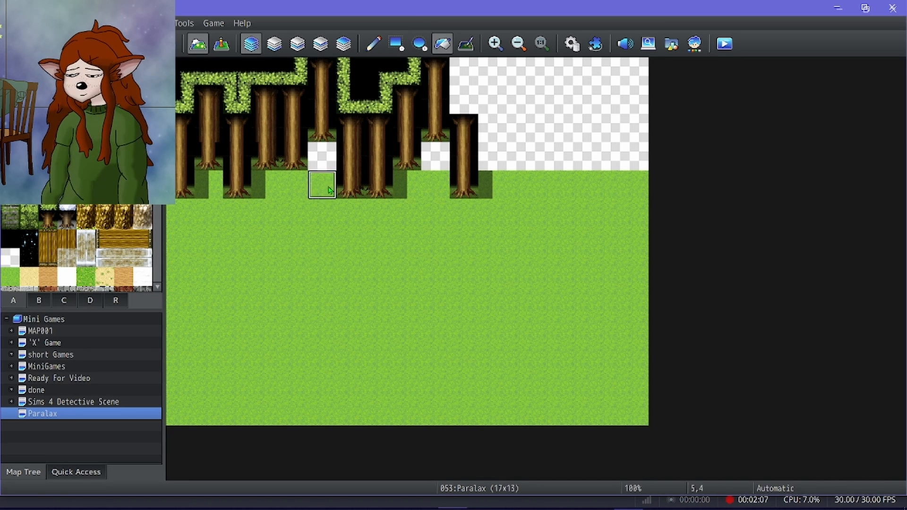
Fill the two empty gaps beneath the shorter tree trunks with grass.
{"action": "left_click", "coordinate": [321, 157]}
{"action": "left_click", "coordinate": [434, 156]}
Undo the grass fill tried in the empty upper-right area and fill that area with leafy forest-top tiles instead.
{"action": "left_click", "coordinate": [490, 98]}
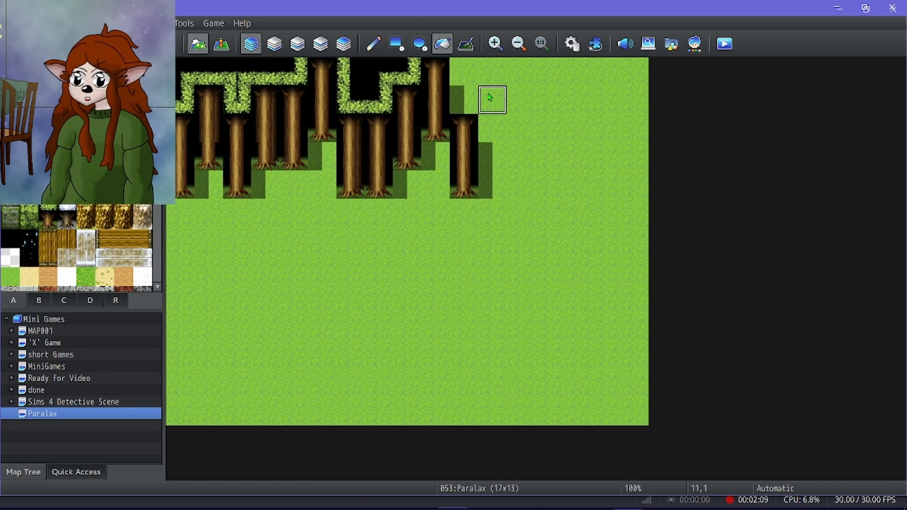
{"action": "key", "text": "ctrl+z"}
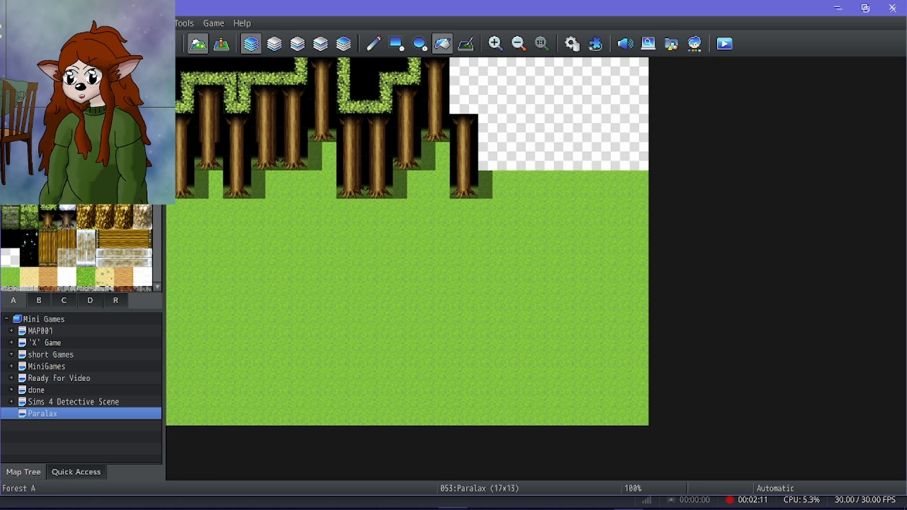
{"action": "left_click", "coordinate": [530, 76]}
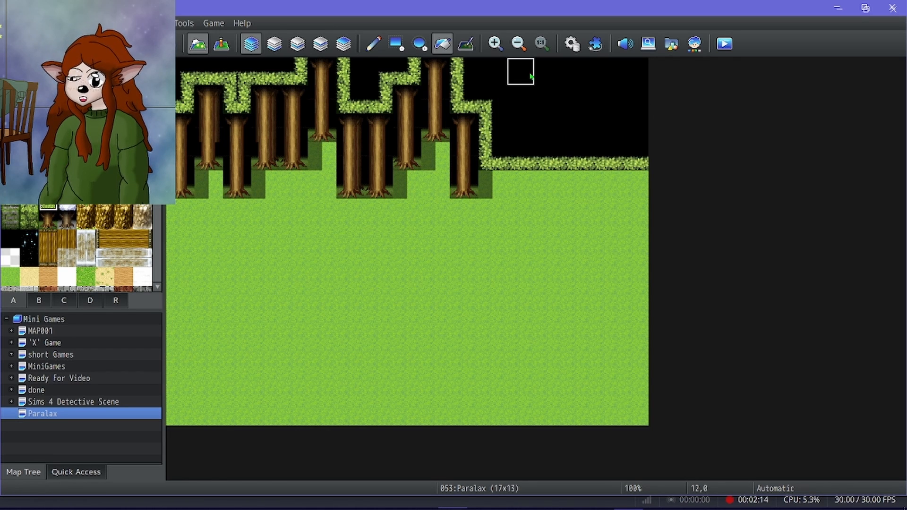
Undo the trial trunk fill, draw staggered forest trunks freehand along the upper-right tree line, and patch the gap beneath them with grass.
{"action": "left_click", "coordinate": [49, 220]}
{"action": "left_click", "coordinate": [498, 167]}
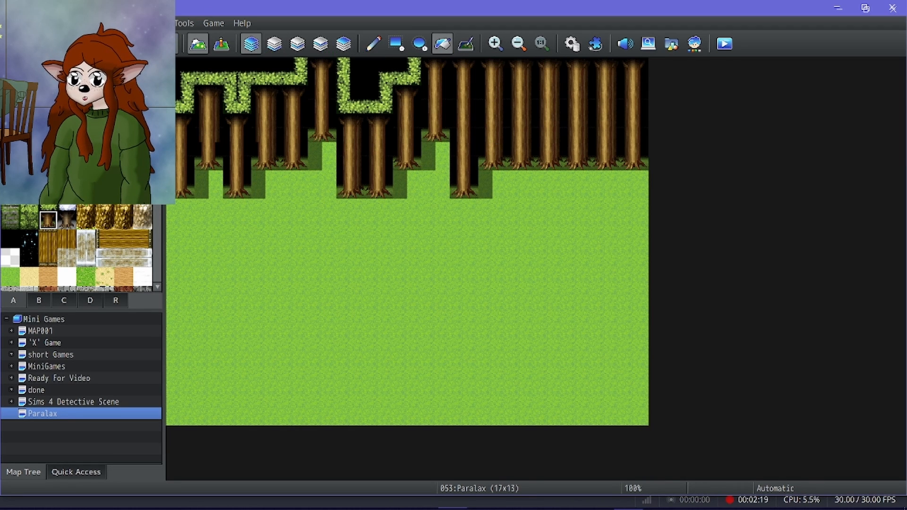
{"action": "key", "text": "ctrl+z"}
{"action": "left_click", "coordinate": [375, 45]}
{"action": "left_click_drag", "start_coordinate": [495, 152], "coordinate": [495, 97]}
{"action": "left_click_drag", "start_coordinate": [527, 163], "coordinate": [528, 207]}
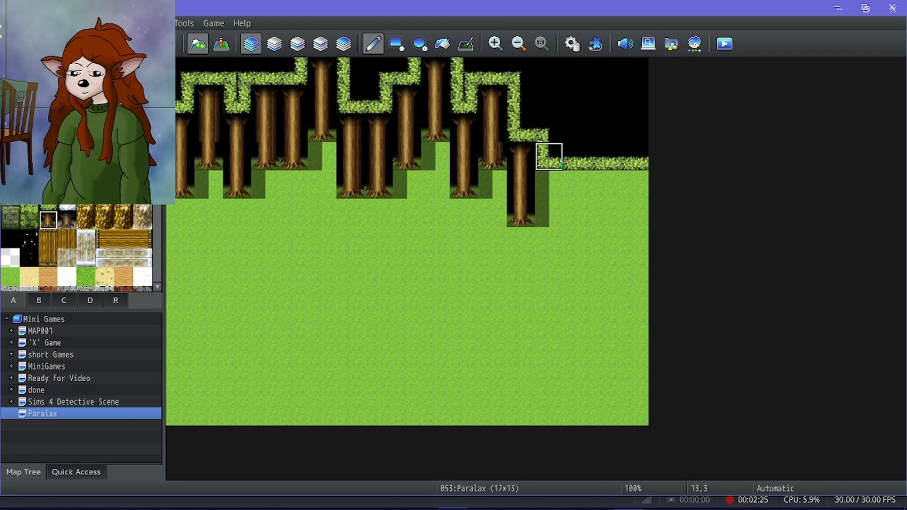
{"action": "left_click_drag", "start_coordinate": [550, 71], "coordinate": [556, 130]}
{"action": "right_click", "coordinate": [555, 186]}
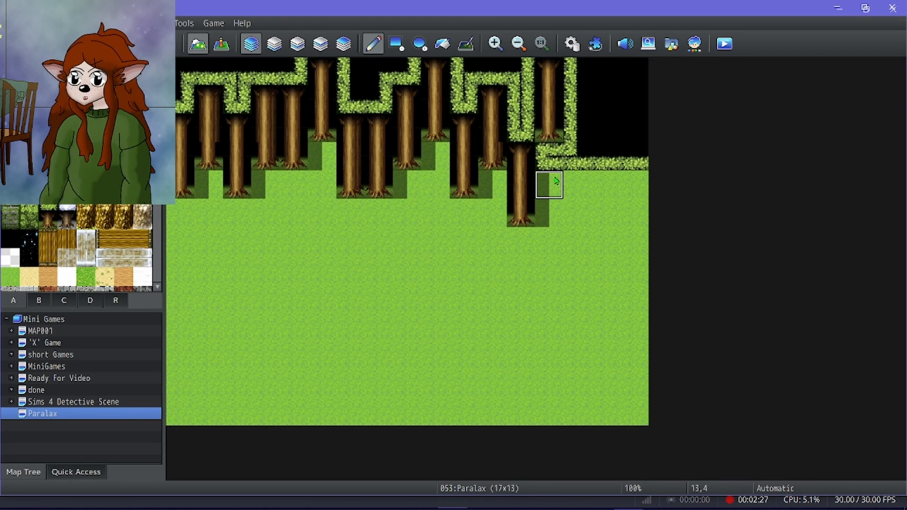
{"action": "left_click", "coordinate": [551, 163]}
{"action": "mouse_move", "coordinate": [583, 163]}
{"action": "left_mouse_down"}
{"action": "mouse_move", "coordinate": [581, 113]}
{"action": "mouse_move", "coordinate": [612, 155]}
{"action": "mouse_move", "coordinate": [608, 138]}
{"action": "mouse_move", "coordinate": [604, 191]}
{"action": "mouse_move", "coordinate": [630, 157]}
{"action": "mouse_move", "coordinate": [628, 236]}
{"action": "left_mouse_up"}
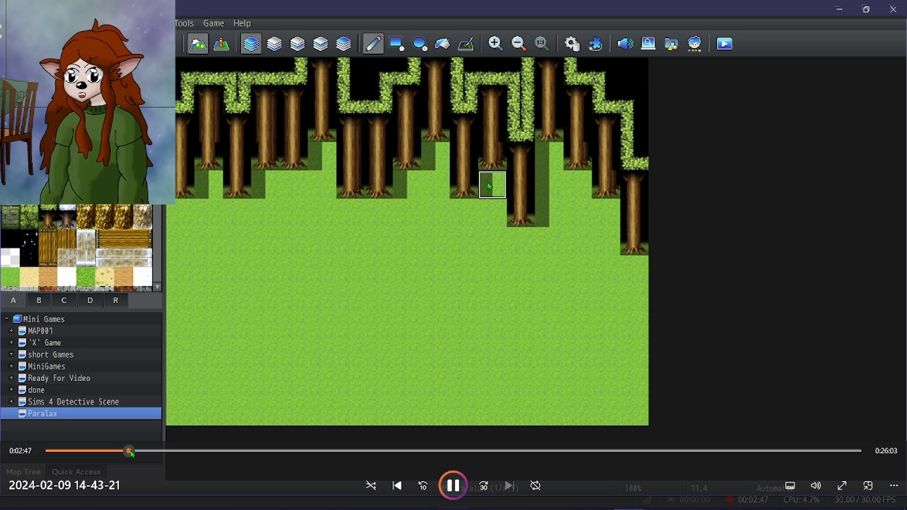
{"action": "left_click_drag", "start_coordinate": [132, 453], "coordinate": [180, 450]}
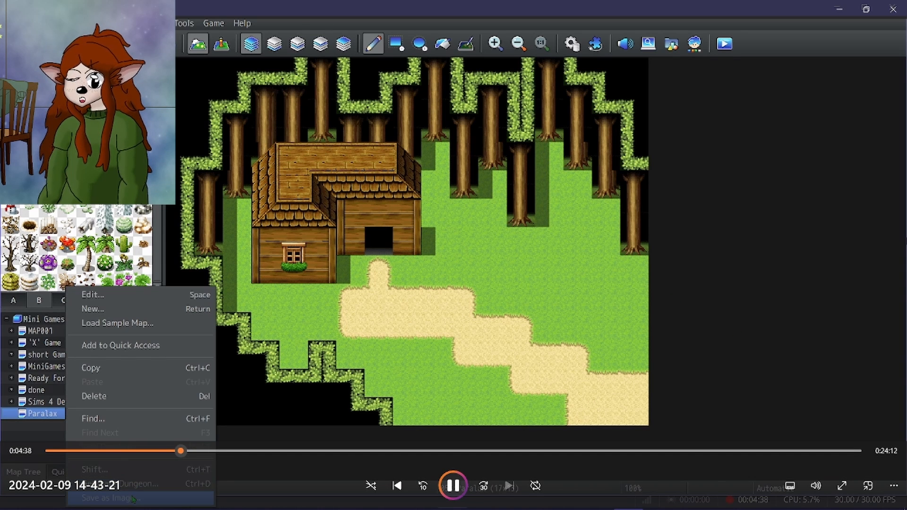
{"action": "left_click", "coordinate": [175, 451]}
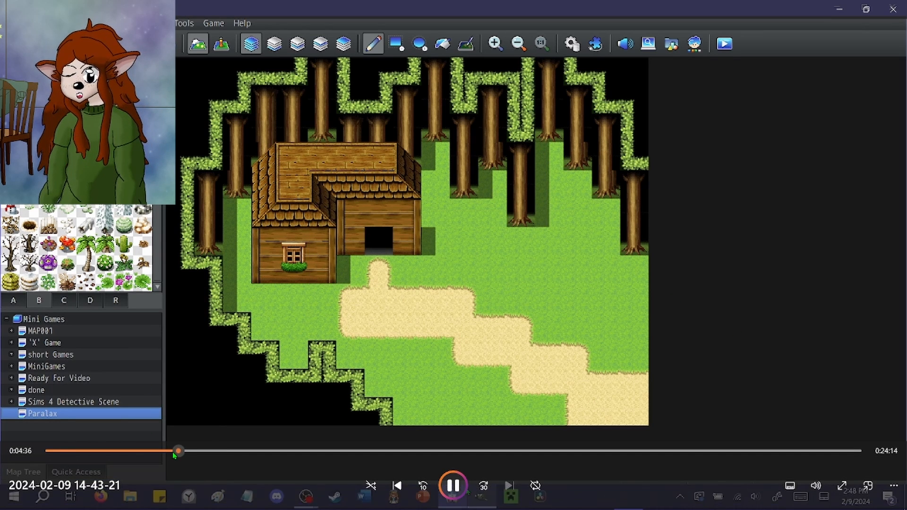
{"action": "left_click_drag", "start_coordinate": [175, 453], "coordinate": [147, 465]}
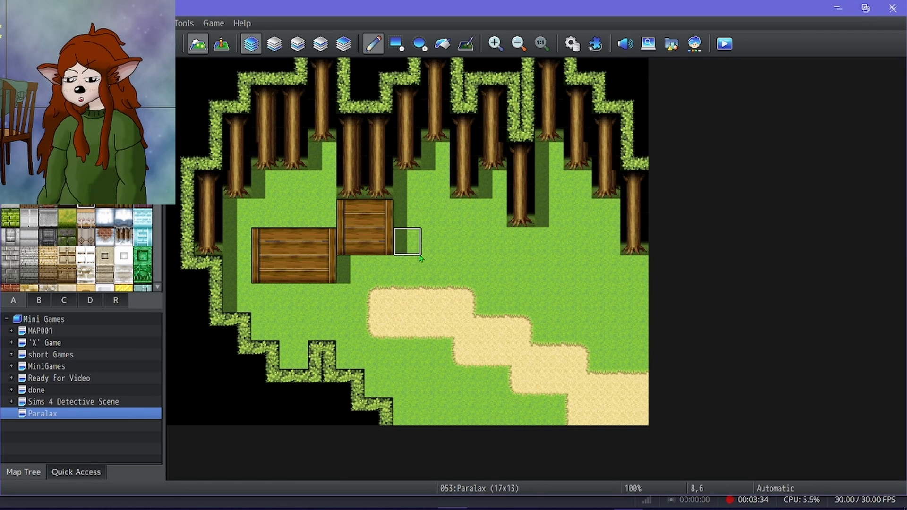
Widen the rear wooden wall by one tile column and place a 3x3 wooden roof block on Layer 4 above the front wall.
{"action": "left_click_drag", "start_coordinate": [421, 258], "coordinate": [414, 231]}
{"action": "left_click", "coordinate": [38, 300]}
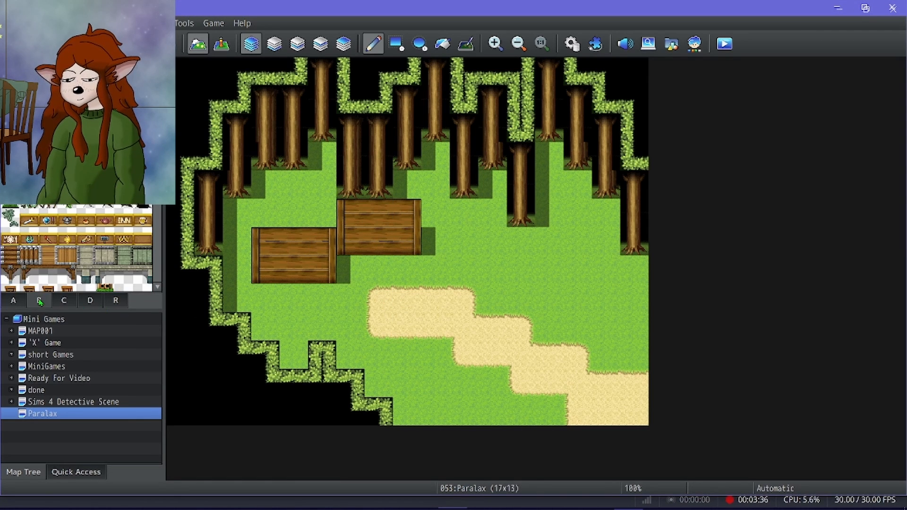
{"action": "scroll", "coordinate": [81, 259], "scroll_direction": "down", "scroll_amount": 5}
{"action": "scroll", "coordinate": [81, 261], "scroll_direction": "down", "scroll_amount": 5}
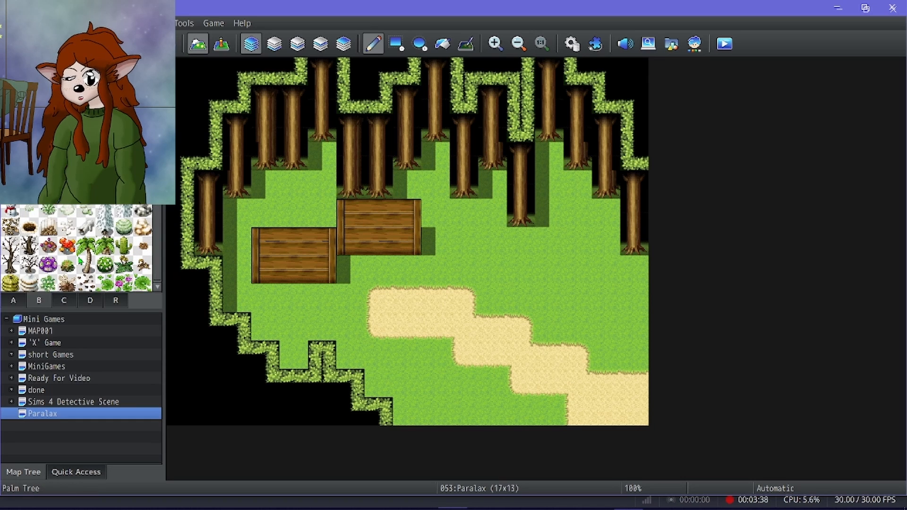
{"action": "left_click", "coordinate": [64, 300]}
{"action": "scroll", "coordinate": [50, 244], "scroll_direction": "down", "scroll_amount": 3}
{"action": "scroll", "coordinate": [50, 245], "scroll_direction": "down", "scroll_amount": 5}
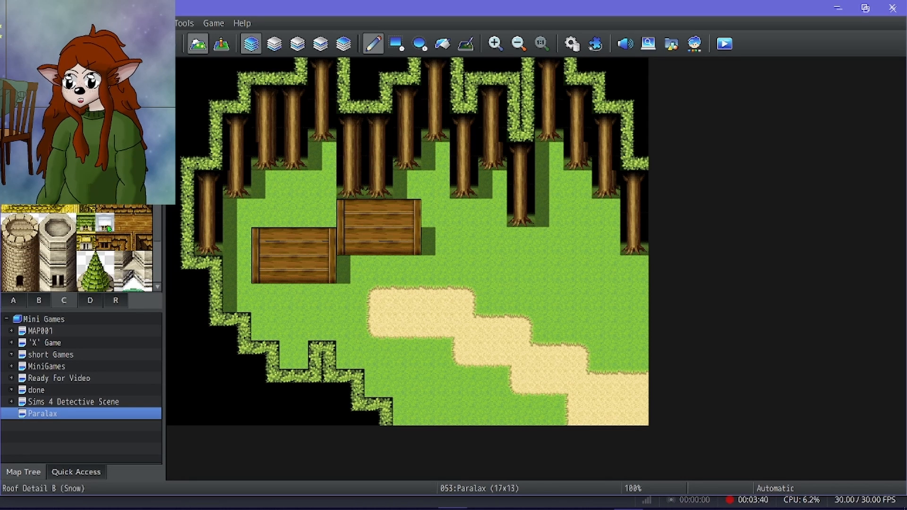
{"action": "left_click", "coordinate": [343, 44]}
{"action": "left_click", "coordinate": [264, 156]}
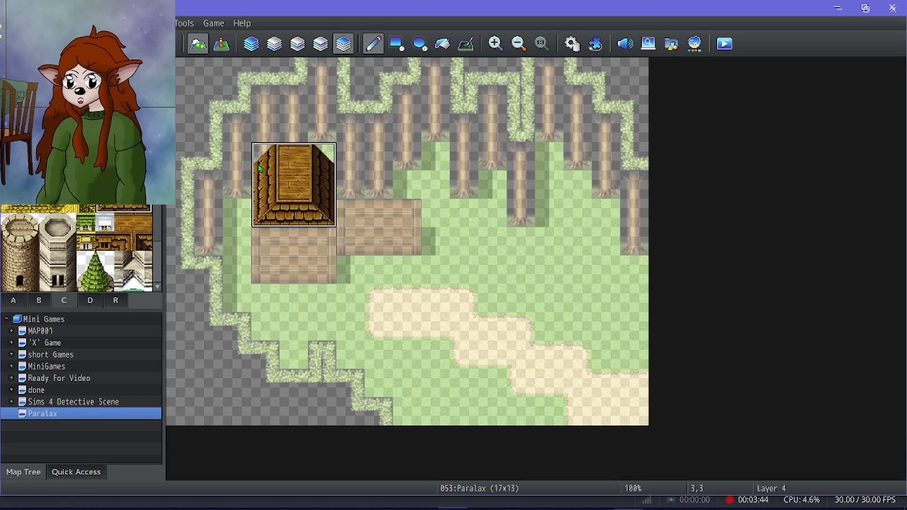
Place a wooden roof joining corner at 5,4 and continue the shingled eaves over the right wing on Layer 4.
{"action": "left_click", "coordinate": [143, 245]}
{"action": "left_click", "coordinate": [322, 185]}
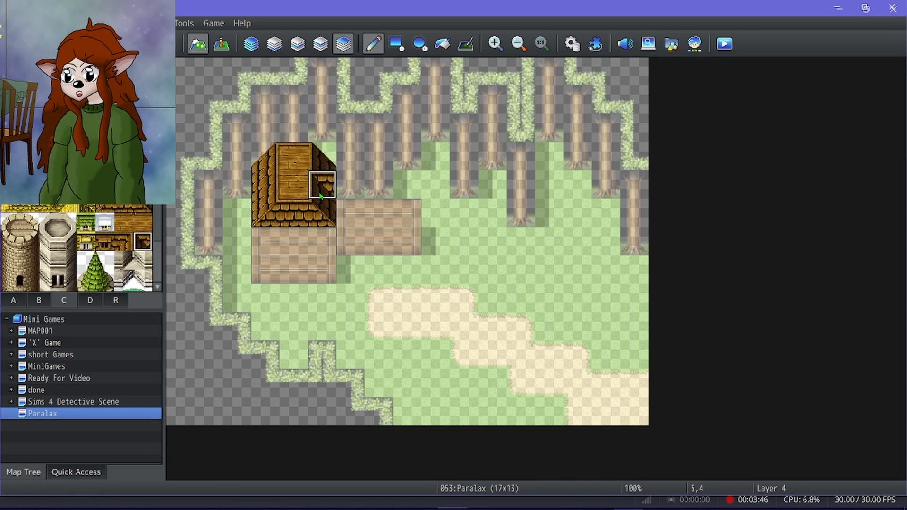
{"action": "left_click", "coordinate": [128, 208]}
{"action": "left_click_drag", "start_coordinate": [352, 187], "coordinate": [378, 192]}
{"action": "left_click", "coordinate": [143, 208]}
{"action": "left_click", "coordinate": [407, 185]}
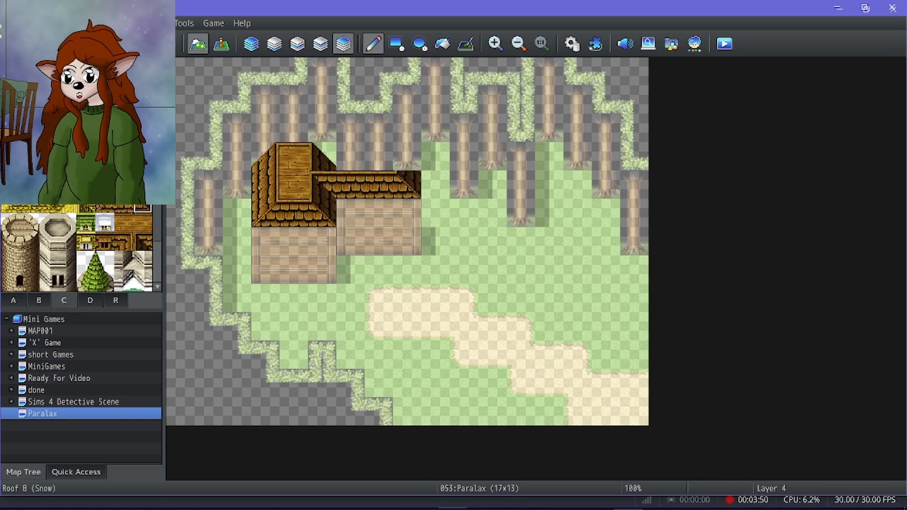
Undo the two-row roof piece set too high and add a single row of roof tops joining the right wing to the left roof.
{"action": "left_click", "coordinate": [369, 125]}
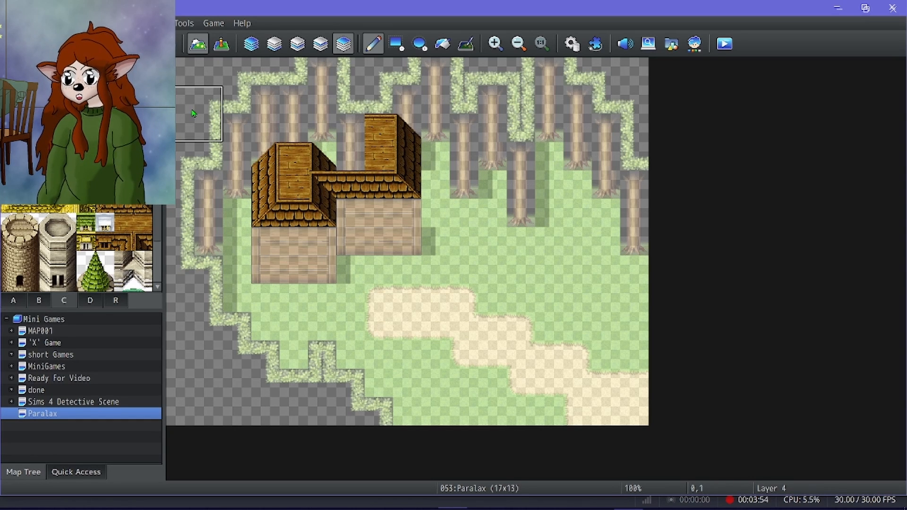
{"action": "key", "text": "ctrl+z"}
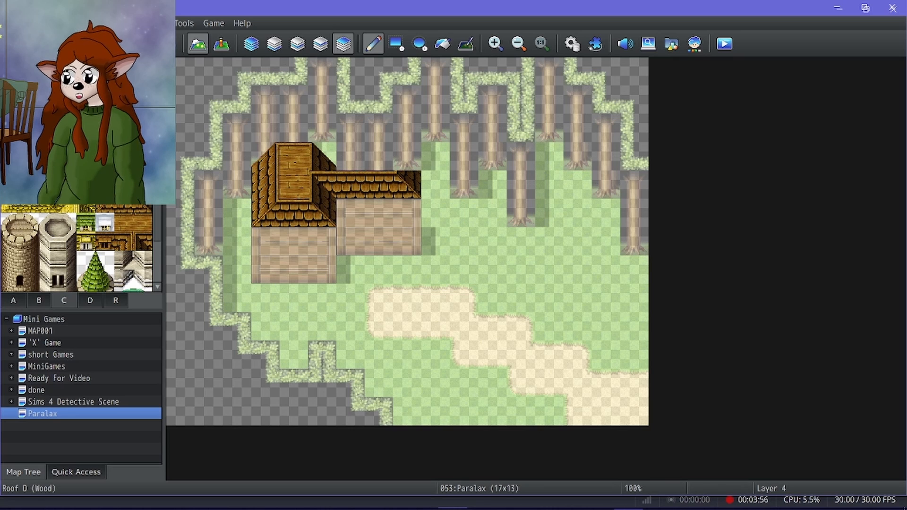
{"action": "left_click", "coordinate": [377, 156]}
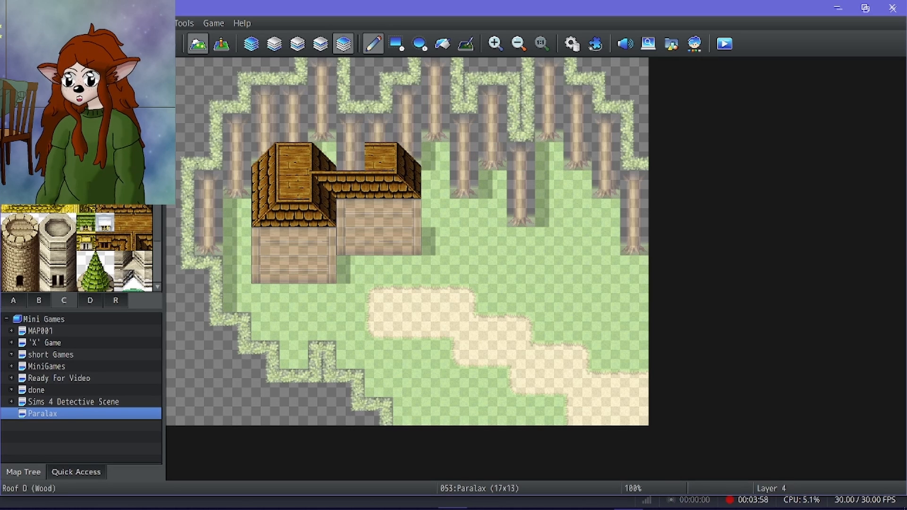
{"action": "left_click", "coordinate": [324, 156]}
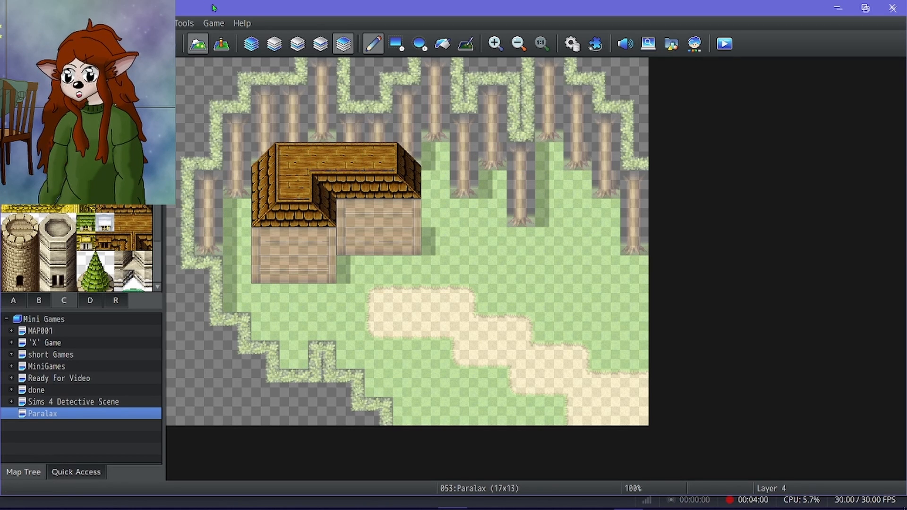
Return to the Automatic layer and extend the sand path up to the right wing and one tile column further left.
{"action": "left_click", "coordinate": [242, 41]}
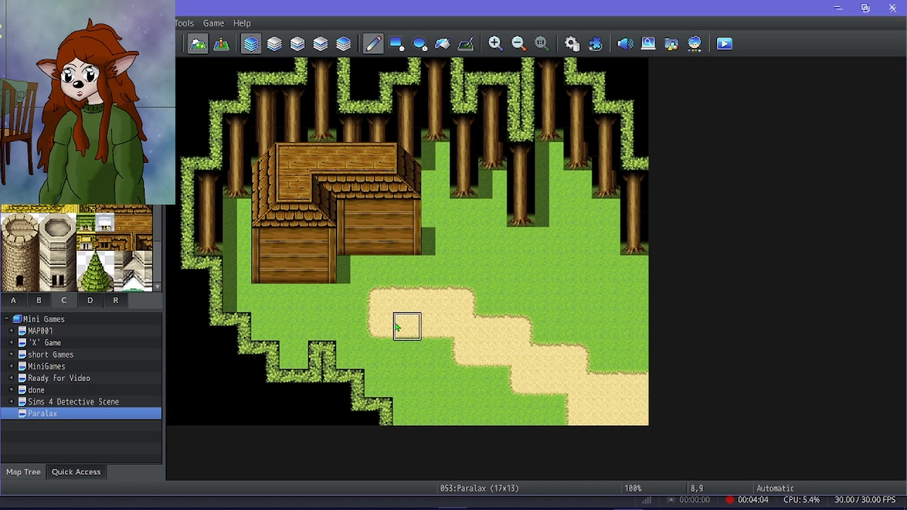
{"action": "mouse_move", "coordinate": [387, 287]}
{"action": "left_mouse_down"}
{"action": "mouse_move", "coordinate": [362, 309]}
{"action": "mouse_move", "coordinate": [352, 326]}
{"action": "left_mouse_up"}
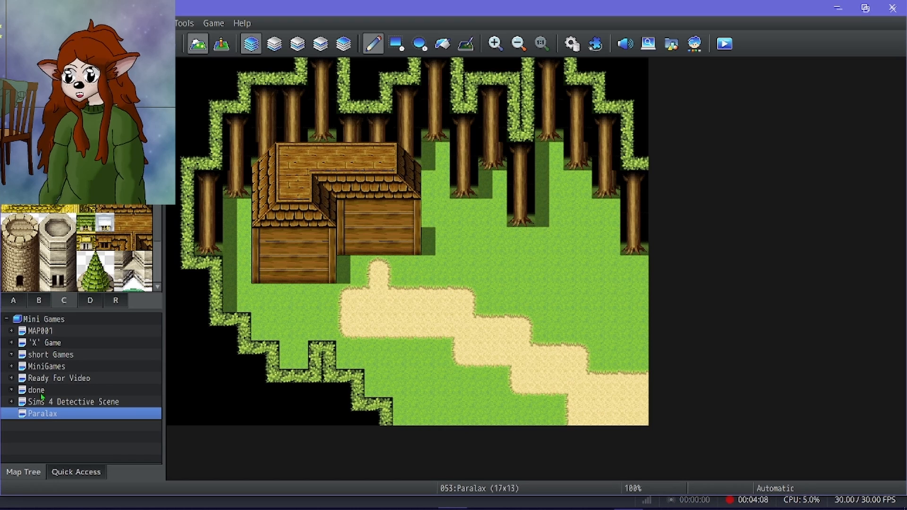
{"action": "right_click", "coordinate": [54, 416]}
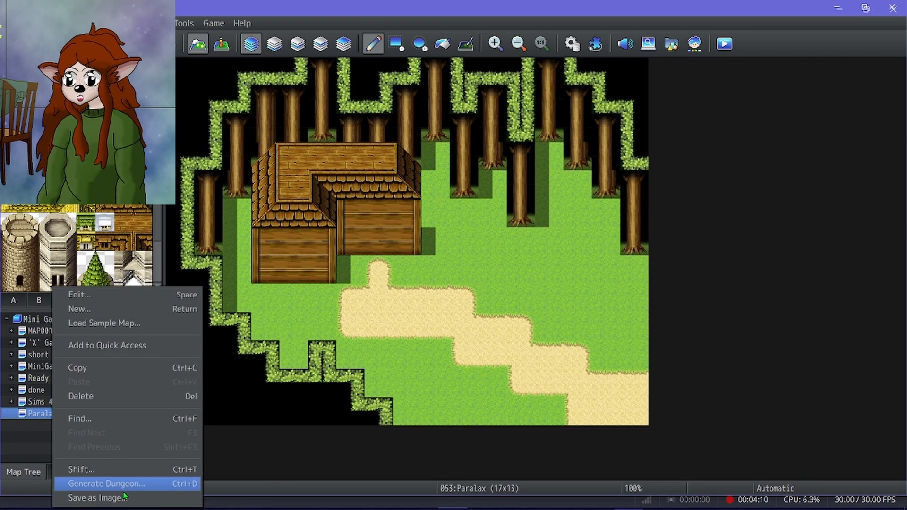
{"action": "left_click", "coordinate": [94, 498]}
{"action": "left_click", "coordinate": [497, 272]}
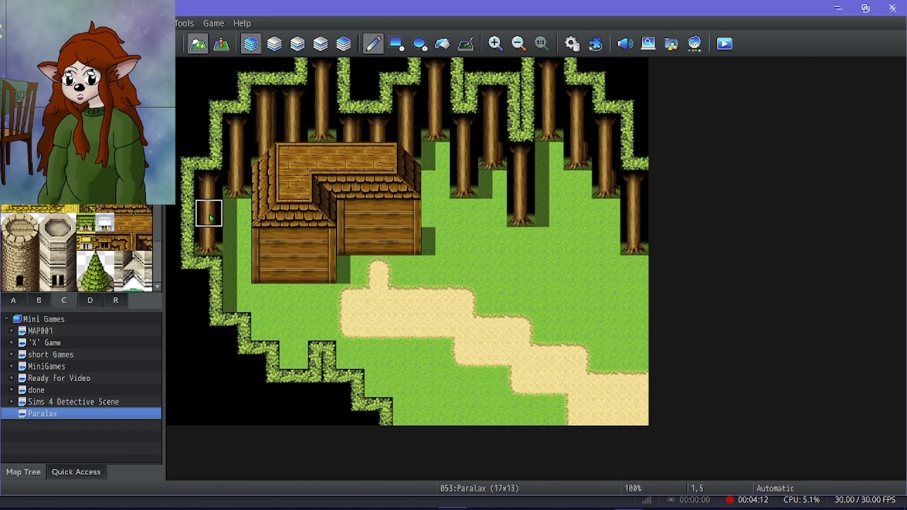
Add a dark entrance to the right wing above the path and a window with a flower box on the left wing's wall.
{"action": "scroll", "coordinate": [101, 240], "scroll_direction": "up", "scroll_amount": 1}
{"action": "scroll", "coordinate": [101, 239], "scroll_direction": "down", "scroll_amount": 3}
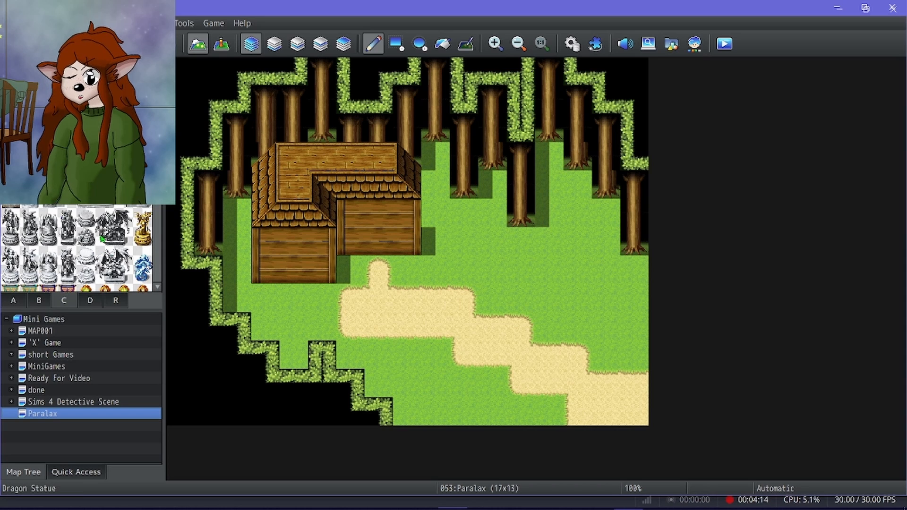
{"action": "scroll", "coordinate": [101, 239], "scroll_direction": "up", "scroll_amount": 4}
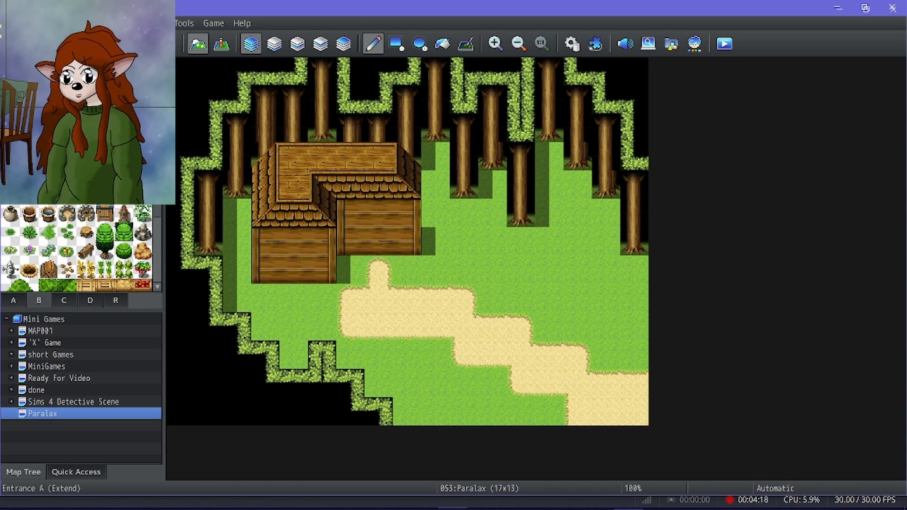
{"action": "left_click", "coordinate": [382, 250]}
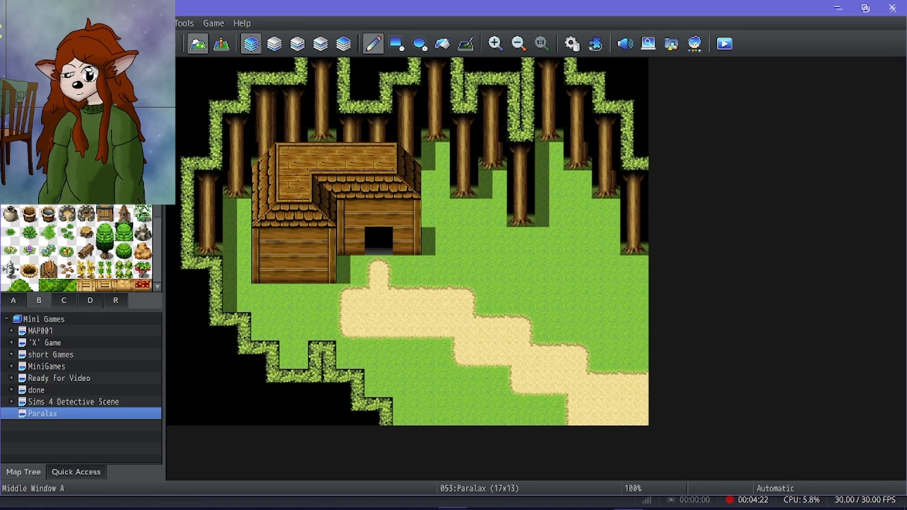
{"action": "left_click", "coordinate": [293, 244]}
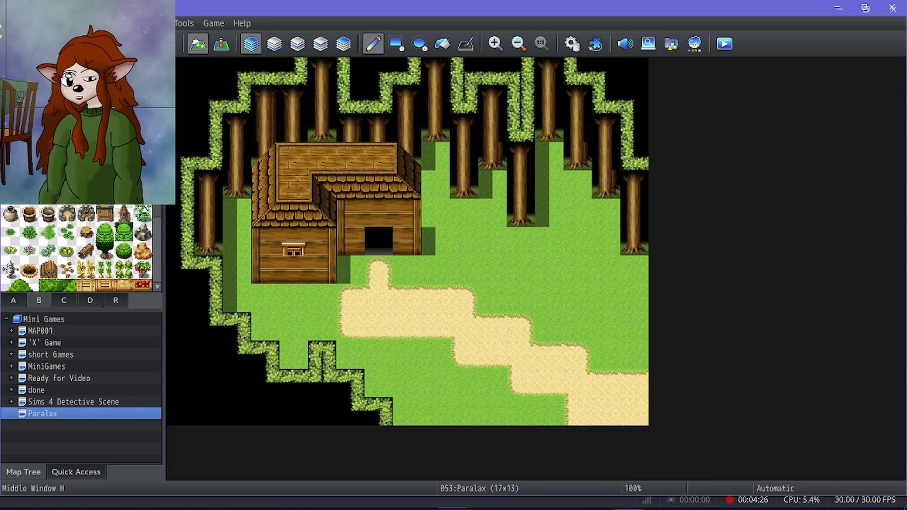
{"action": "left_click", "coordinate": [286, 276]}
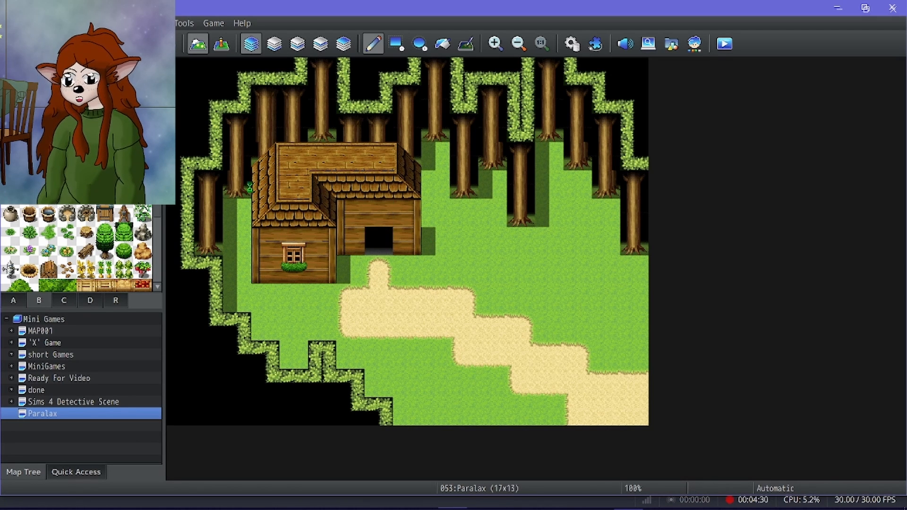
{"action": "left_click", "coordinate": [382, 273]}
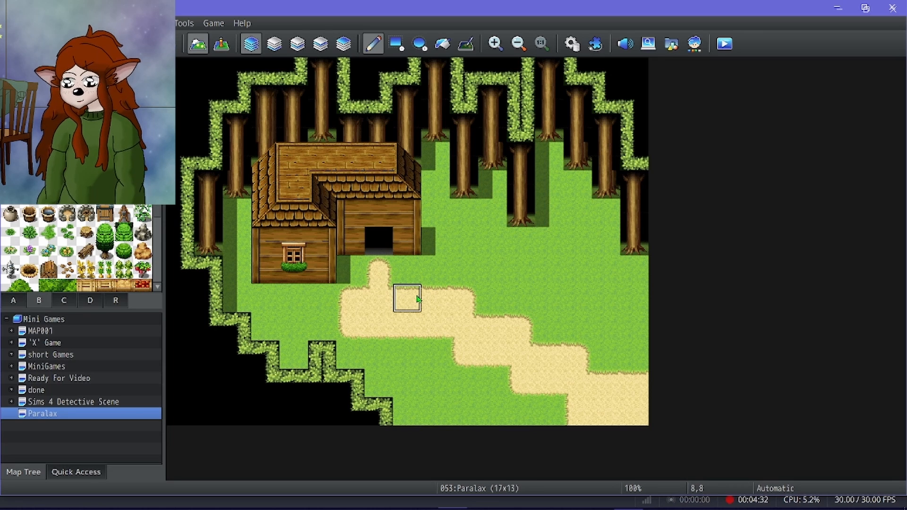
{"action": "scroll", "coordinate": [71, 242], "scroll_direction": "down", "scroll_amount": 6}
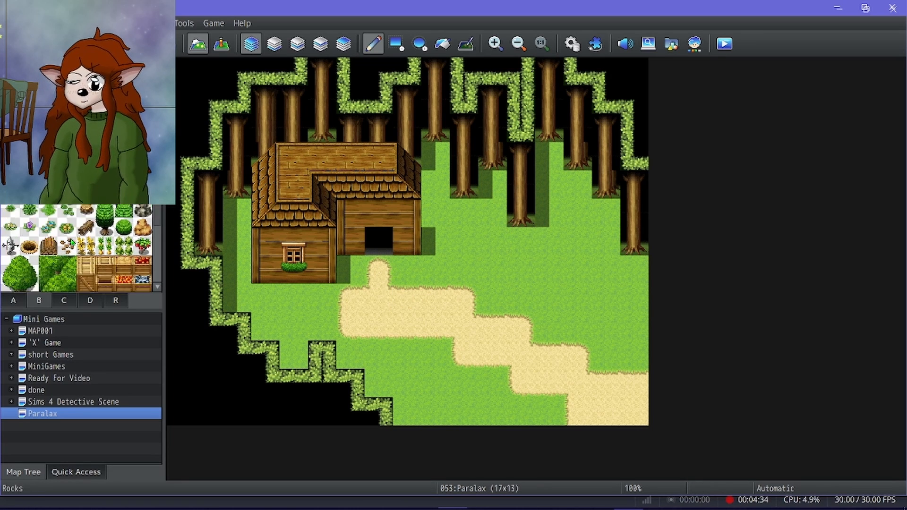
{"action": "scroll", "coordinate": [71, 242], "scroll_direction": "down", "scroll_amount": 2}
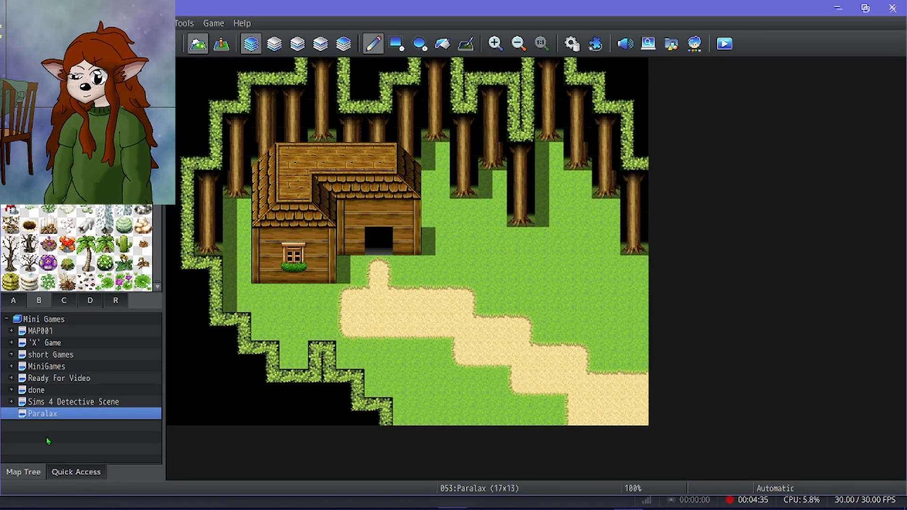
Export the Paralax map as an image and switch to GIMP, where Map053.png is edited.
{"action": "right_click", "coordinate": [66, 419]}
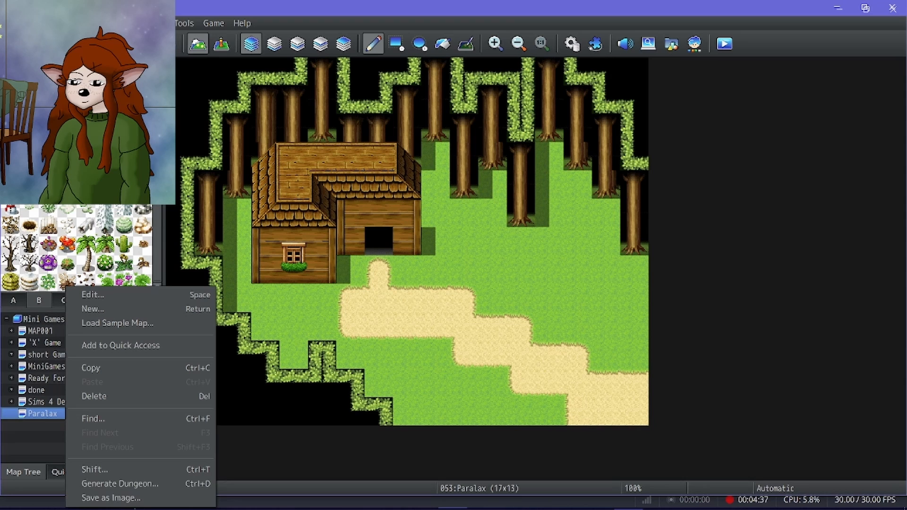
{"action": "left_click", "coordinate": [132, 495]}
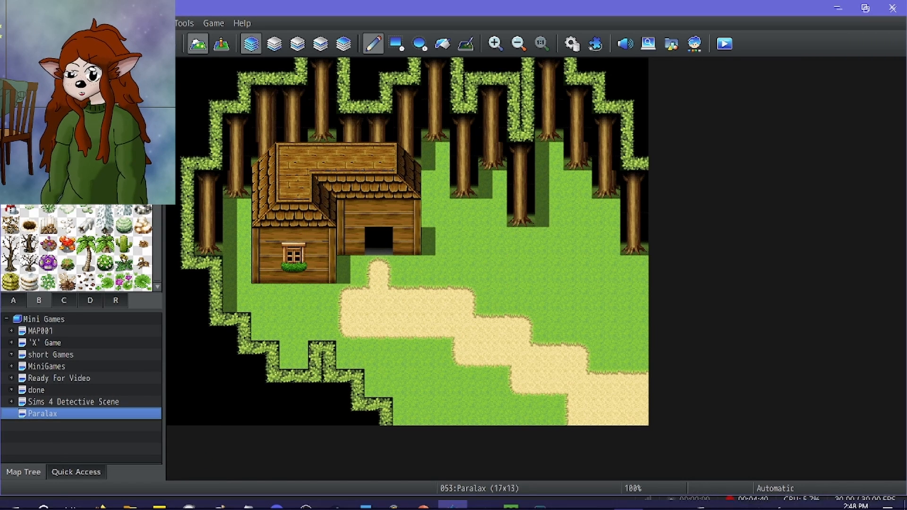
{"action": "left_click", "coordinate": [479, 497]}
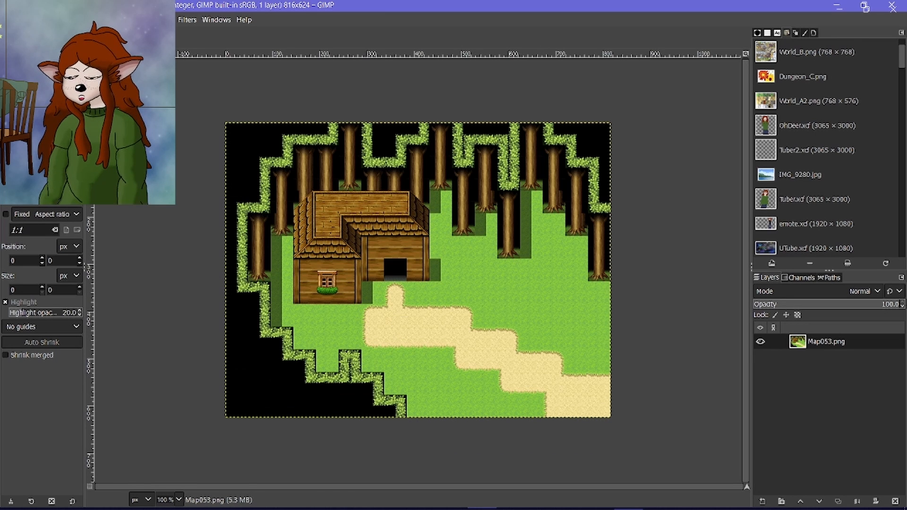
Show the grid on Map053.png and set its horizontal and vertical spacing to 48 pixels.
{"action": "left_click", "coordinate": [71, 20]}
{"action": "left_click", "coordinate": [111, 261]}
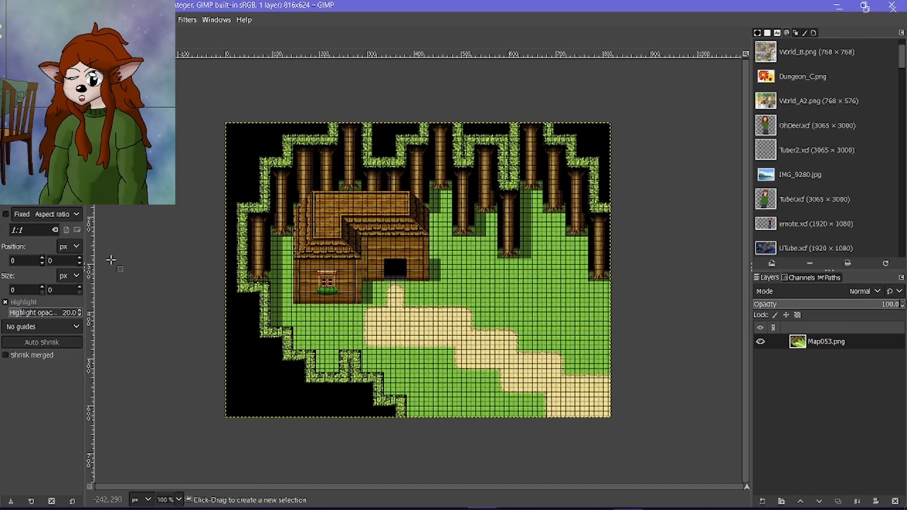
{"action": "left_click", "coordinate": [93, 19]}
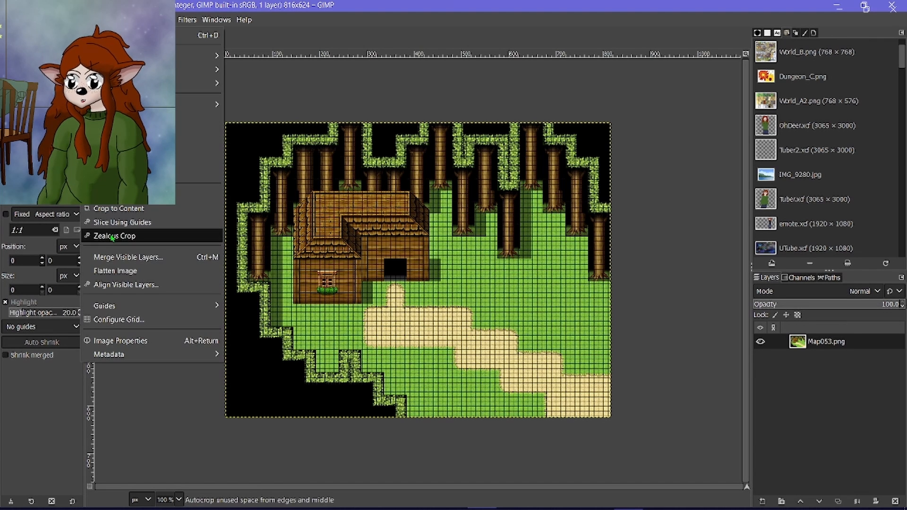
{"action": "left_click", "coordinate": [115, 324]}
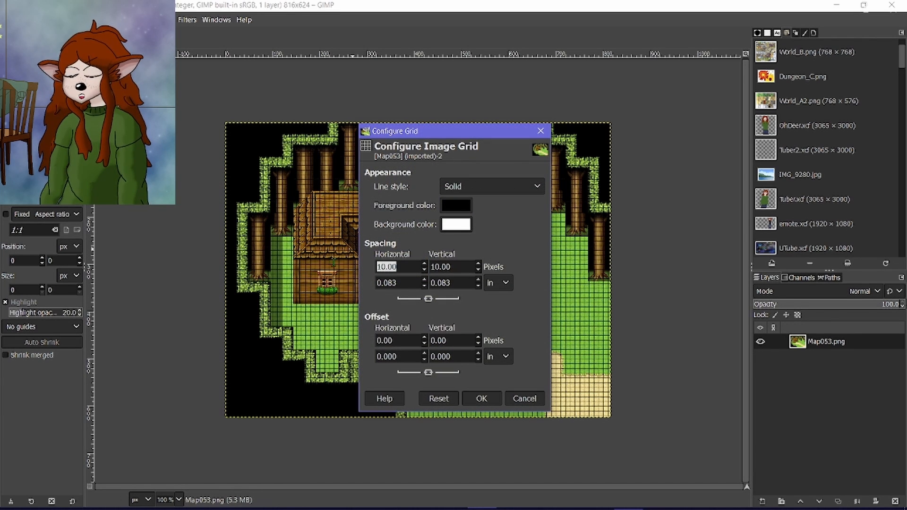
{"action": "type", "text": "48"}
{"action": "key", "text": "Tab"}
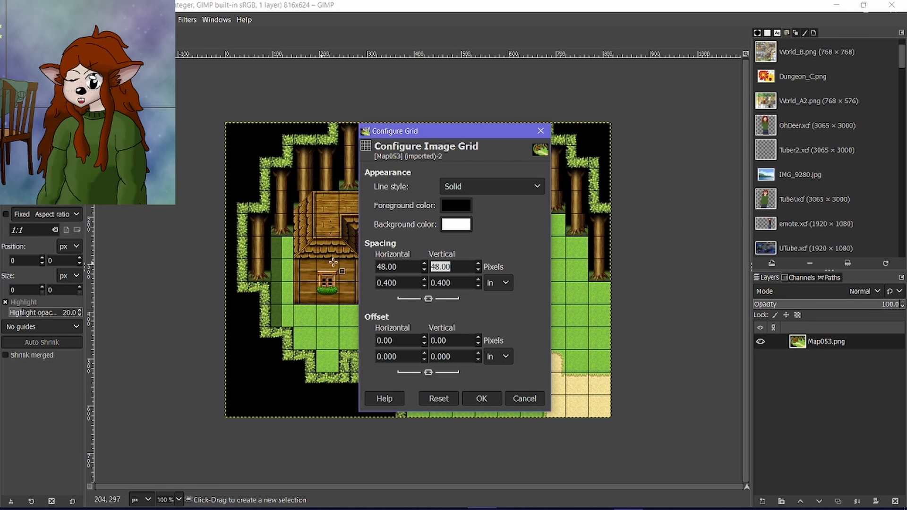
{"action": "left_click", "coordinate": [476, 398]}
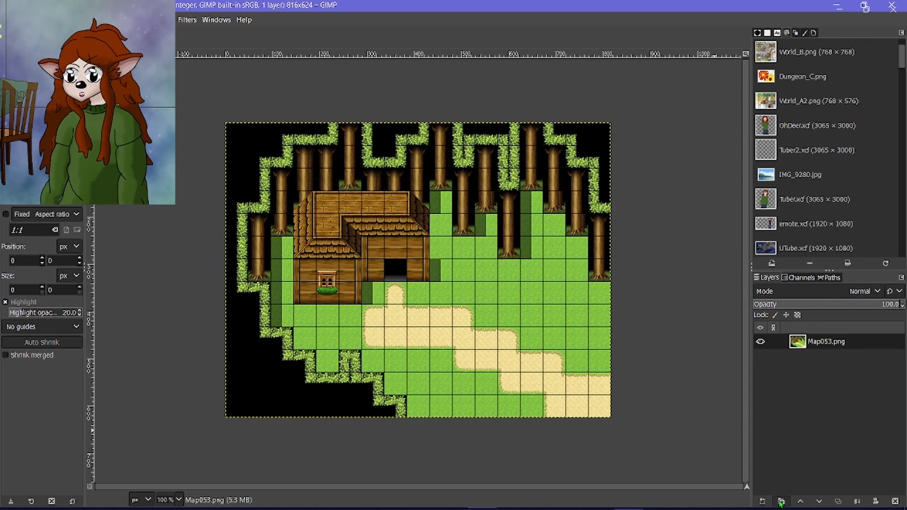
Add a new transparent 816 × 624 px layer above the Map053.png layer.
{"action": "left_click", "coordinate": [761, 500]}
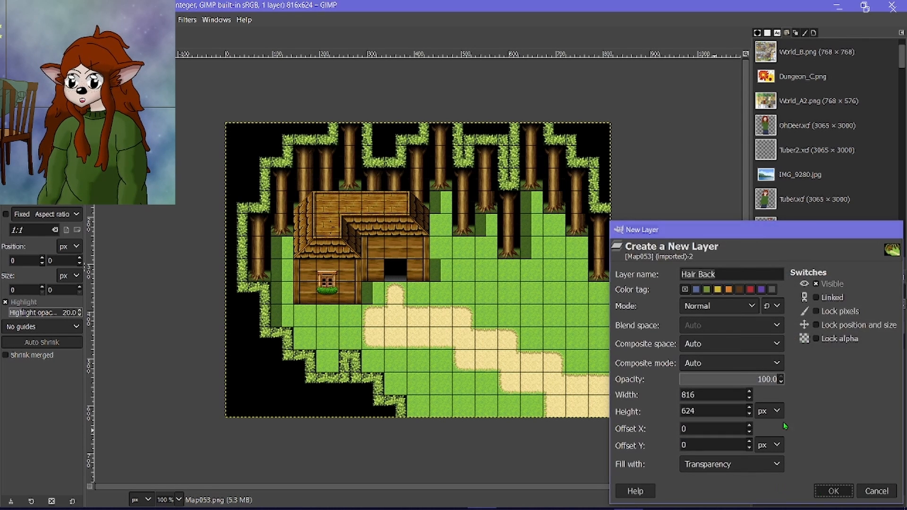
{"action": "left_click", "coordinate": [832, 491]}
{"action": "scroll", "coordinate": [428, 351], "scroll_direction": "up", "scroll_amount": 1}
{"action": "scroll", "coordinate": [428, 351], "scroll_direction": "down", "scroll_amount": 1}
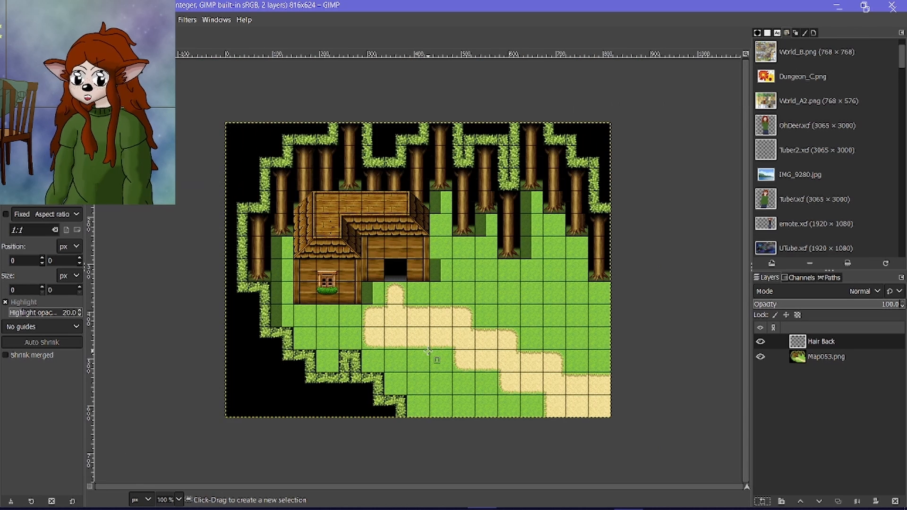
{"action": "scroll", "coordinate": [428, 351], "scroll_direction": "up", "scroll_amount": 1}
{"action": "scroll", "coordinate": [384, 313], "scroll_direction": "up", "scroll_amount": 2}
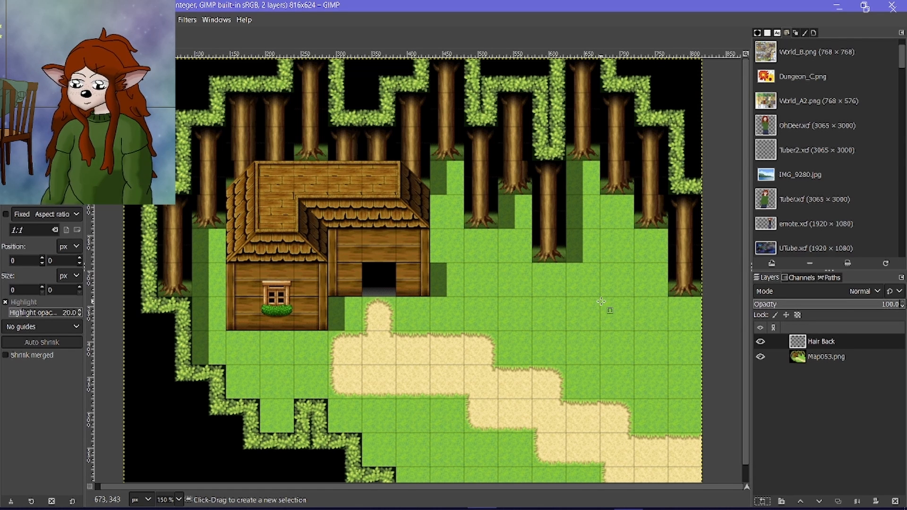
{"action": "scroll", "coordinate": [601, 301], "scroll_direction": "down", "scroll_amount": 1}
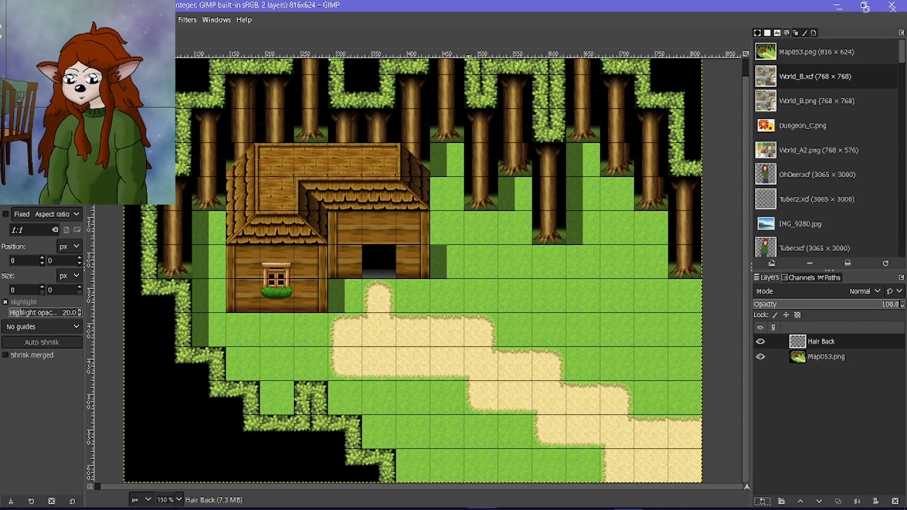
Open the Outside_B.png and Outside_C.png tilesets and bring up the well tile in Outside_B.png.
{"action": "key", "text": "alt+f"}
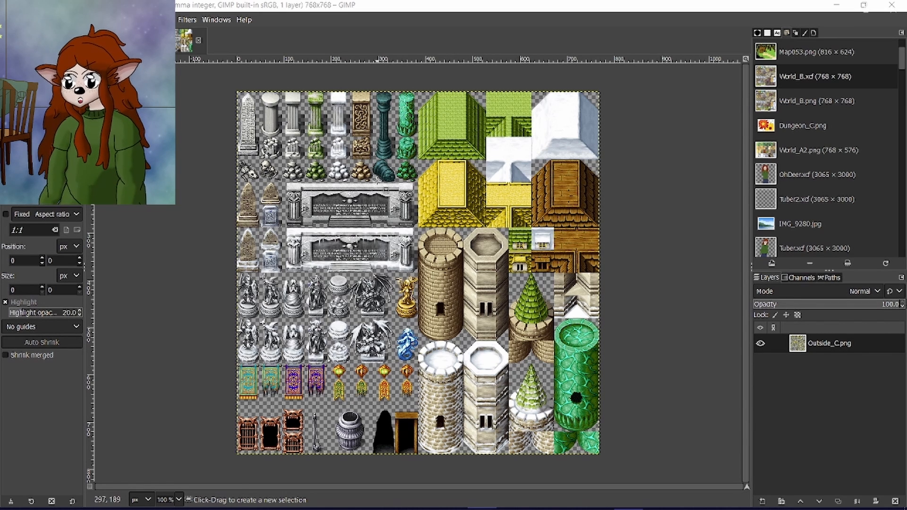
{"action": "left_click", "coordinate": [154, 41]}
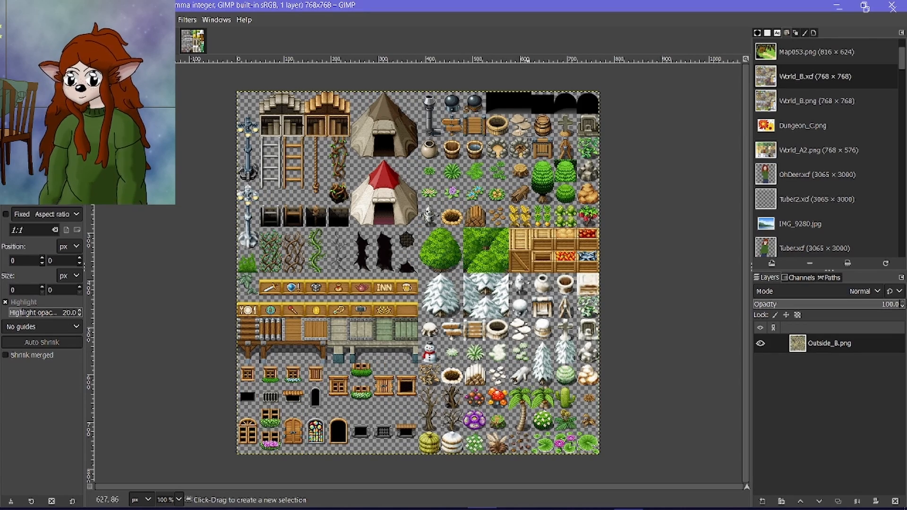
{"action": "scroll", "coordinate": [511, 199], "scroll_direction": "up", "scroll_amount": 5}
{"action": "scroll", "coordinate": [446, 235], "scroll_direction": "up", "scroll_amount": 5}
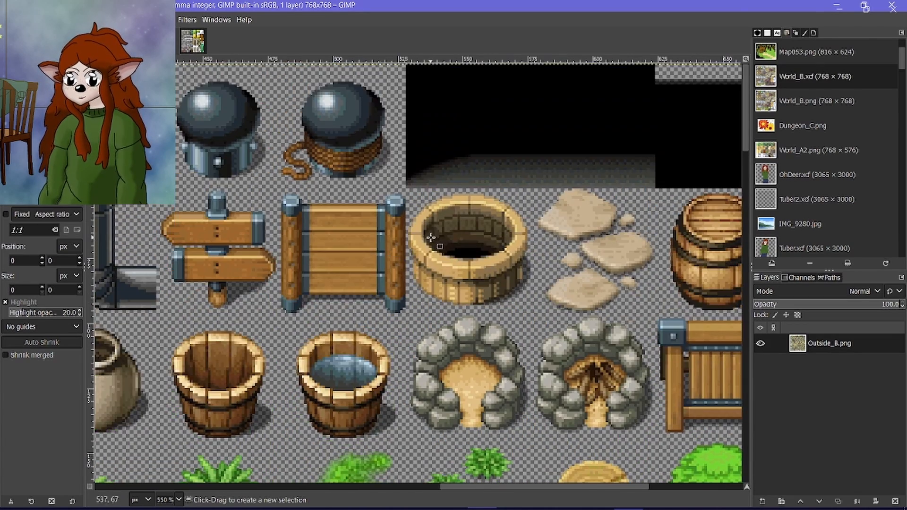
Show the grid on Outside_B.png and set its horizontal and vertical spacing to 48 pixels.
{"action": "left_click", "coordinate": [67, 19]}
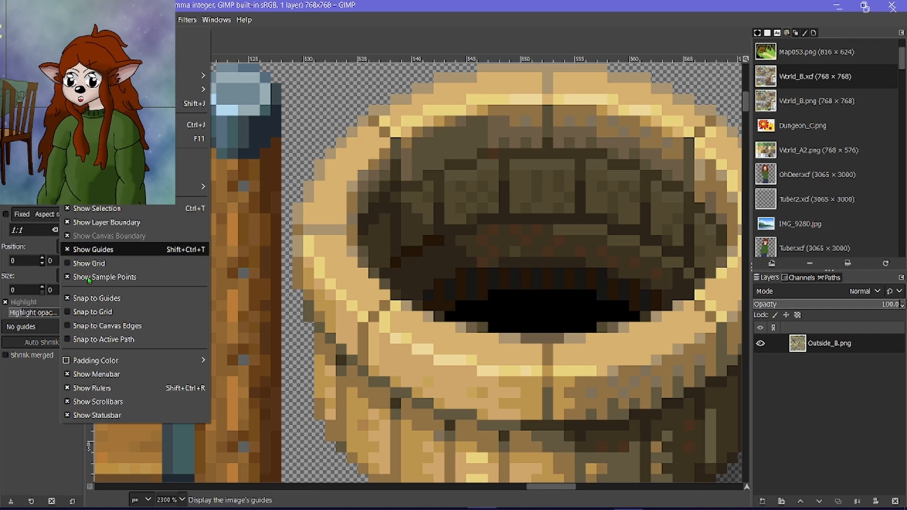
{"action": "left_click", "coordinate": [99, 263]}
{"action": "left_click", "coordinate": [94, 20]}
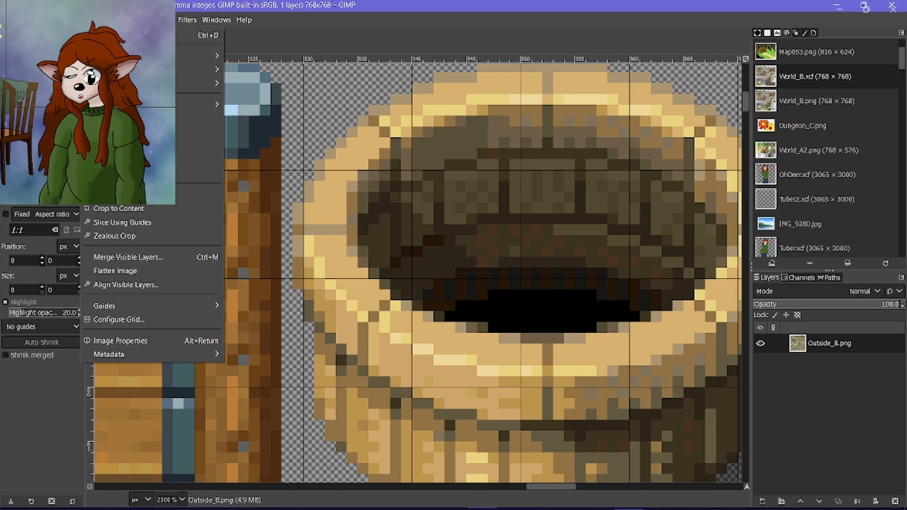
{"action": "left_click", "coordinate": [151, 320]}
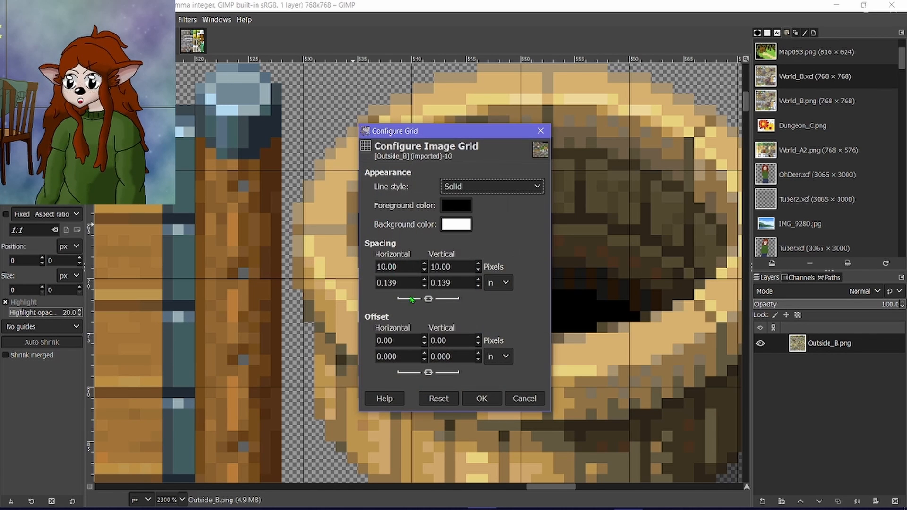
{"action": "left_click_drag", "start_coordinate": [409, 267], "coordinate": [355, 267]}
{"action": "type", "text": "48"}
{"action": "key", "text": "Tab"}
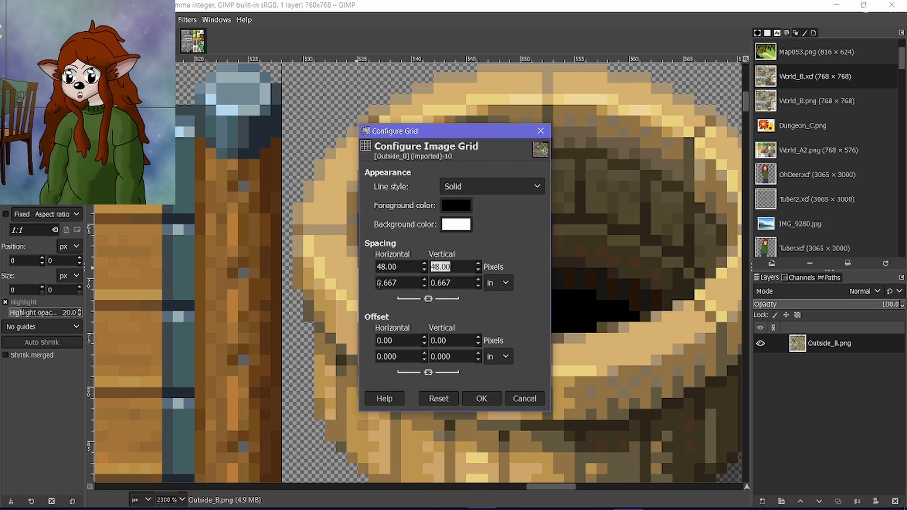
{"action": "left_click", "coordinate": [478, 398]}
Copy the 48 × 48 px well tile at 528, 48 from Outside_B.png and paste it as a new layer in the map image.
{"action": "scroll", "coordinate": [298, 247], "scroll_direction": "up", "scroll_amount": 5}
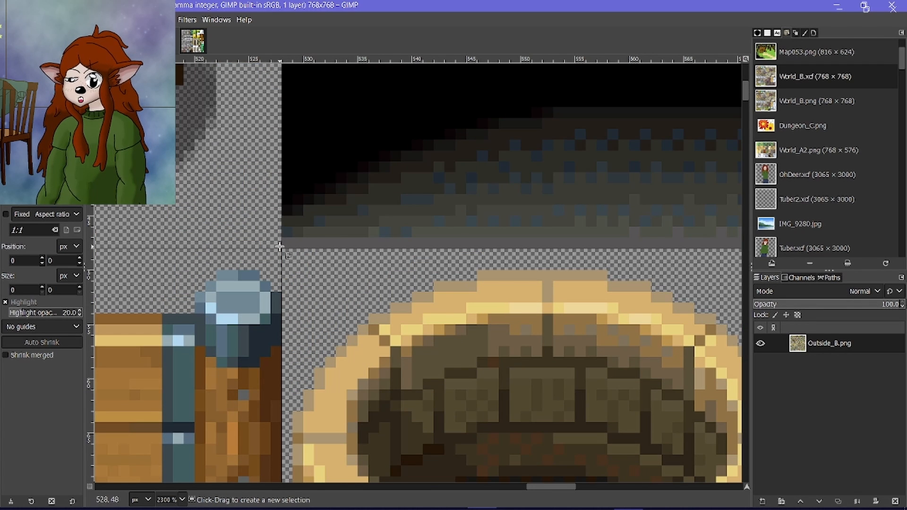
{"action": "left_click_drag", "start_coordinate": [279, 246], "coordinate": [641, 353]}
{"action": "key", "text": "ctrl+c"}
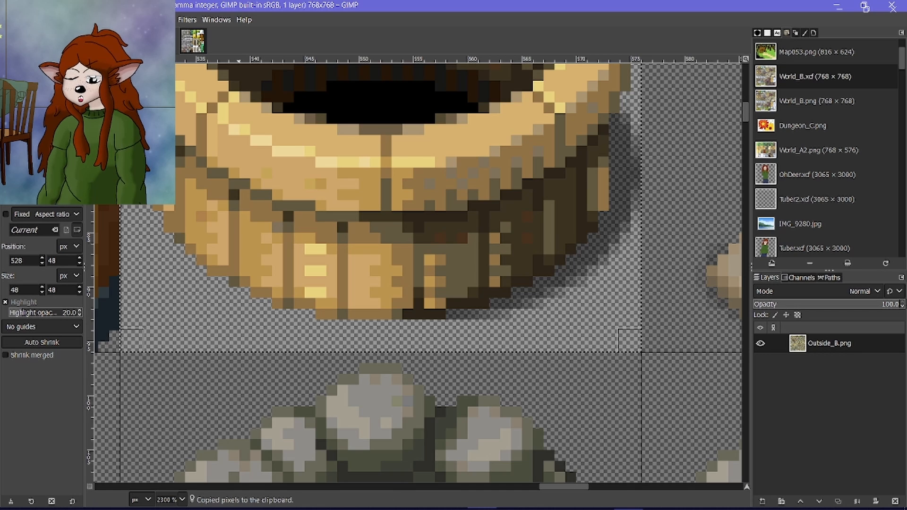
{"action": "left_click", "coordinate": [163, 41]}
{"action": "key", "text": "ctrl+v"}
{"action": "left_click", "coordinate": [763, 502]}
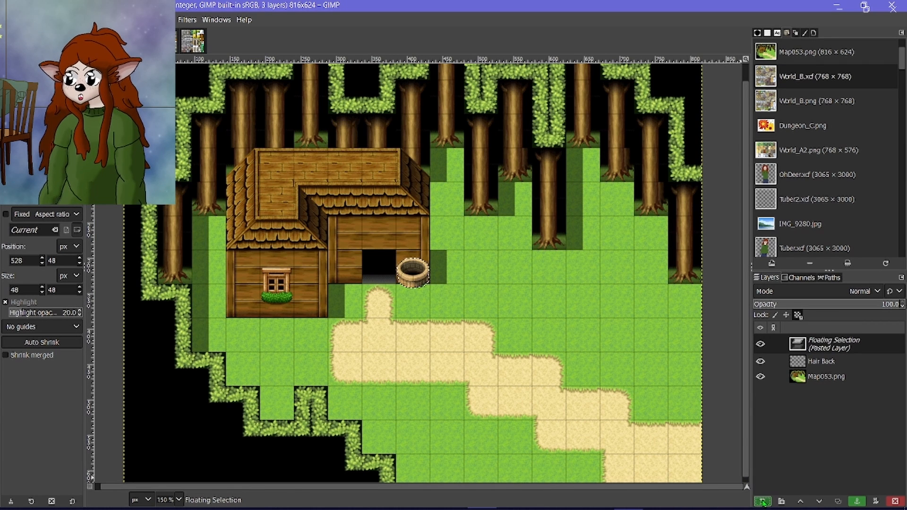
Move the well onto the grass beside the cabin's right wing, leaving one tile between them and aligning it with the grid cell.
{"action": "key", "text": "m"}
{"action": "left_click_drag", "start_coordinate": [405, 270], "coordinate": [513, 274]}
{"action": "scroll", "coordinate": [509, 269], "scroll_direction": "up", "scroll_amount": 4}
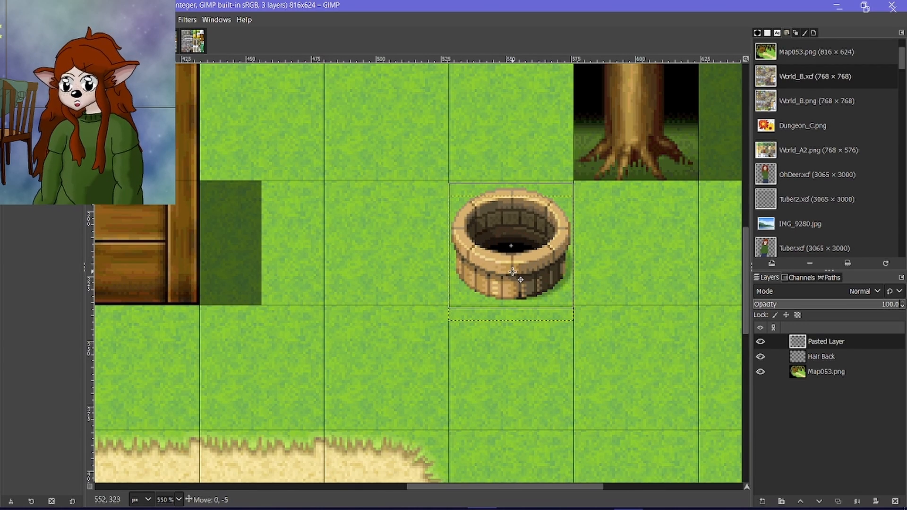
{"action": "key", "text": "1"}
{"action": "scroll", "coordinate": [523, 271], "scroll_direction": "up", "scroll_amount": 1}
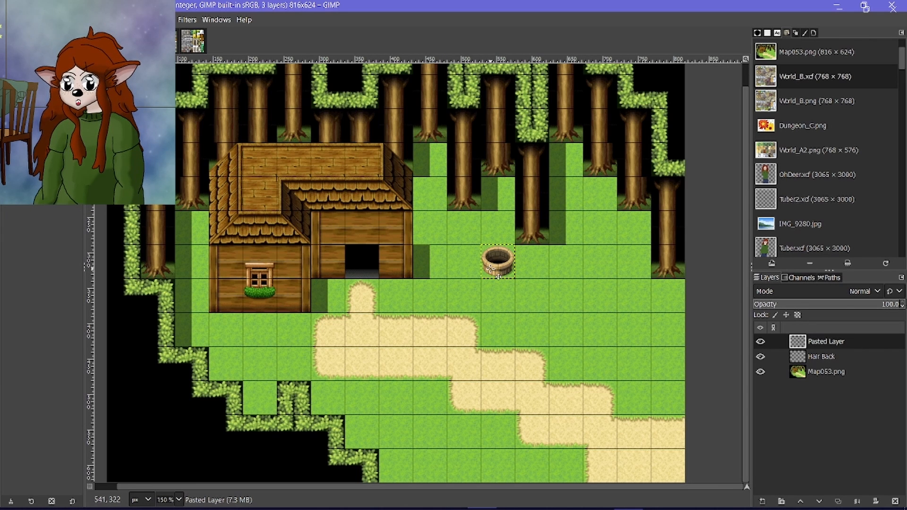
{"action": "left_click_drag", "start_coordinate": [502, 269], "coordinate": [470, 283]}
{"action": "scroll", "coordinate": [468, 270], "scroll_direction": "up", "scroll_amount": 4}
{"action": "scroll", "coordinate": [468, 270], "scroll_direction": "up", "scroll_amount": 1}
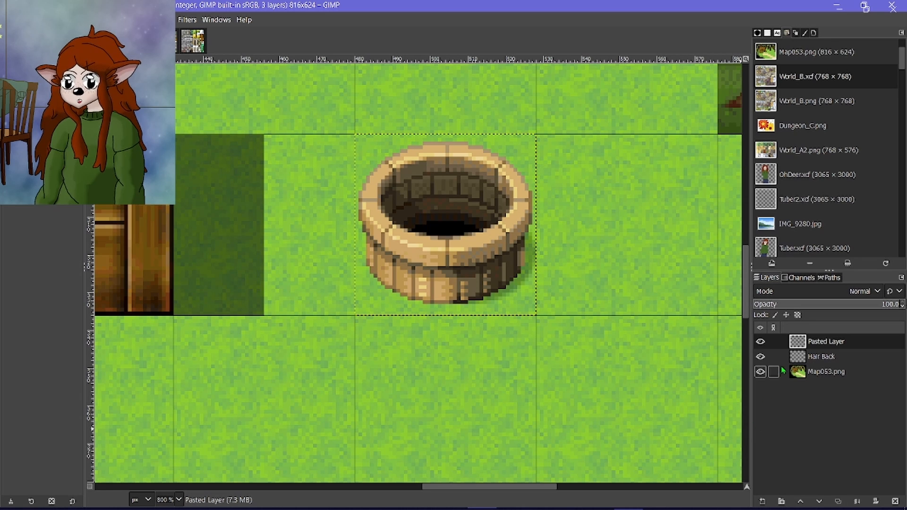
Merge the pasted well down into the layer beneath it and rename that layer Stuff.
{"action": "left_click", "coordinate": [856, 501]}
{"action": "double_click", "coordinate": [823, 343]}
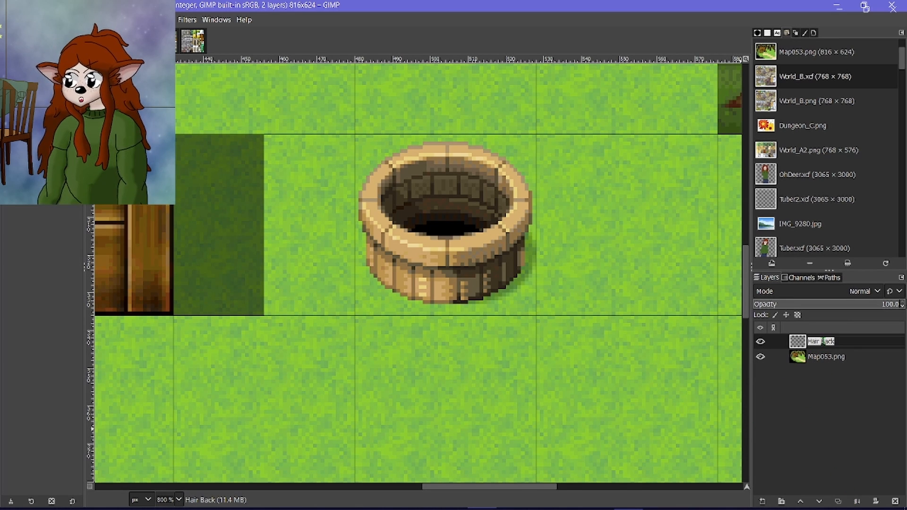
{"action": "type", "text": "Stuff"}
{"action": "key", "text": "Return"}
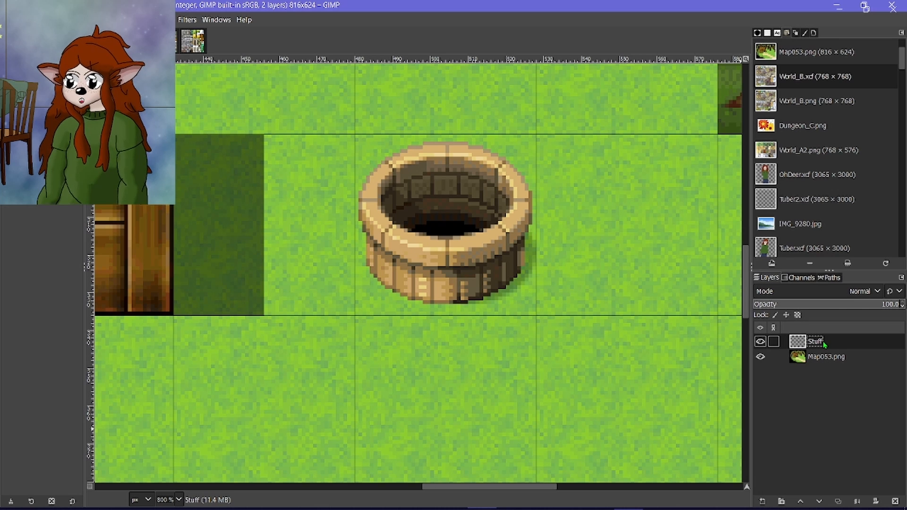
Create a transparent layer named Ground and place it between the Stuff and Map053.png layers.
{"action": "left_click", "coordinate": [762, 501]}
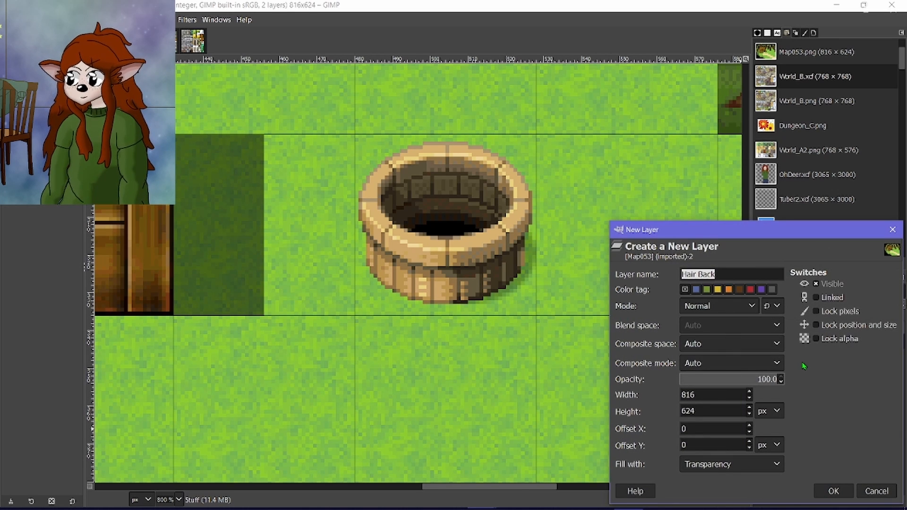
{"action": "type", "text": "Ground"}
{"action": "left_click", "coordinate": [833, 491]}
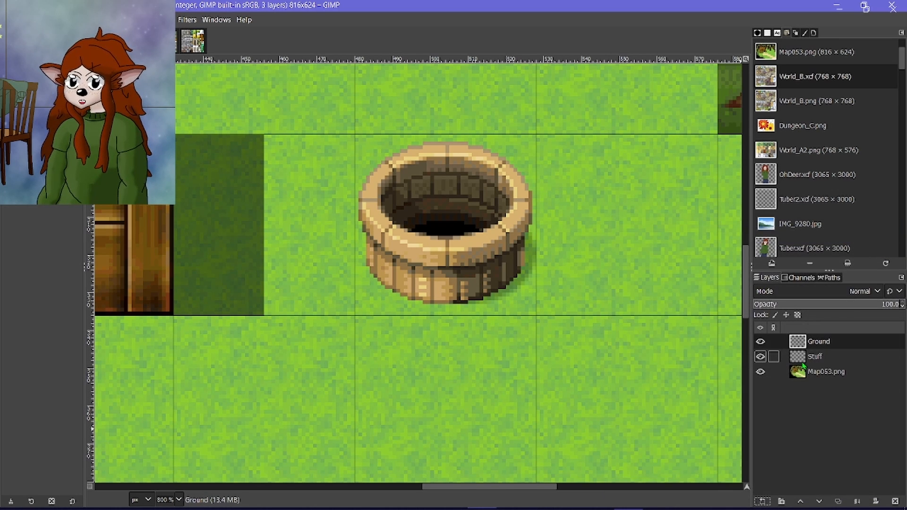
{"action": "left_click_drag", "start_coordinate": [814, 342], "coordinate": [822, 363]}
Paint a rounded patch in the path's sand colour around the well on the Ground layer, enlarging the brush to 17.
{"action": "scroll", "coordinate": [384, 274], "scroll_direction": "down", "scroll_amount": 5}
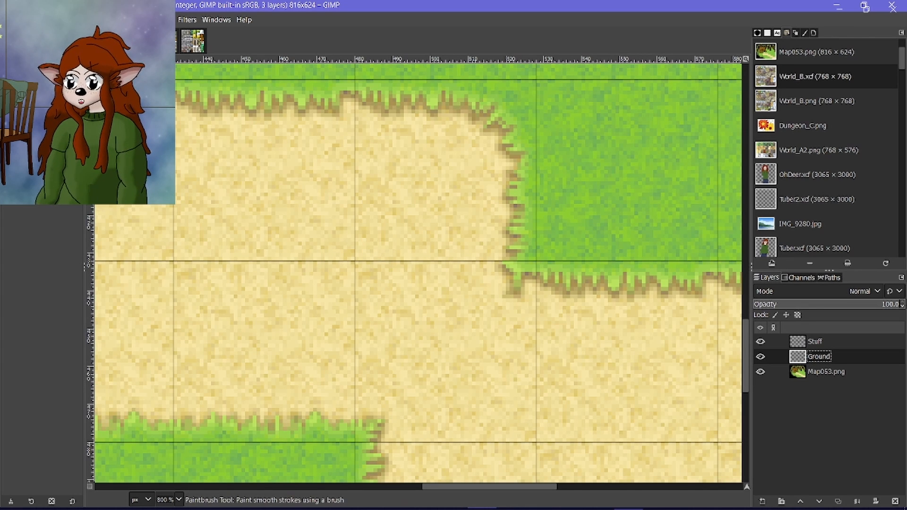
{"action": "left_click", "coordinate": [66, 71]}
{"action": "scroll", "coordinate": [264, 268], "scroll_direction": "up", "scroll_amount": 5}
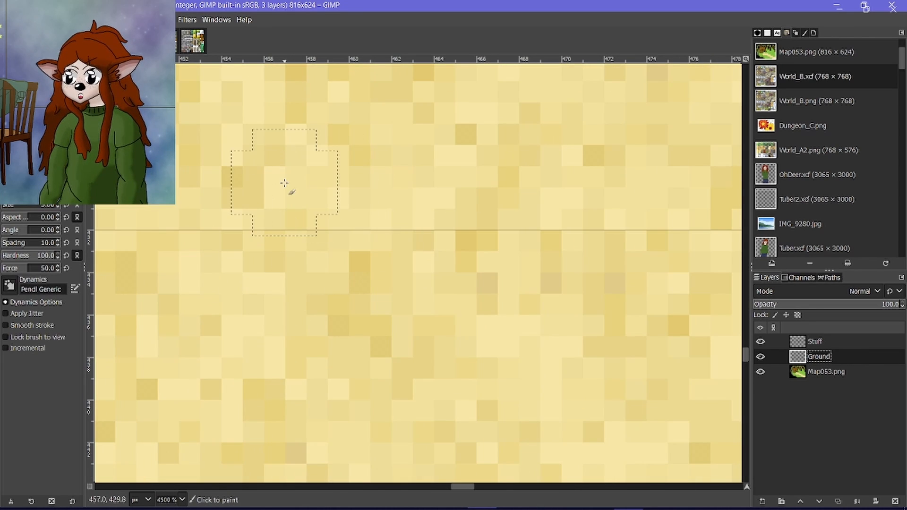
{"action": "scroll", "coordinate": [302, 178], "scroll_direction": "down", "scroll_amount": 6}
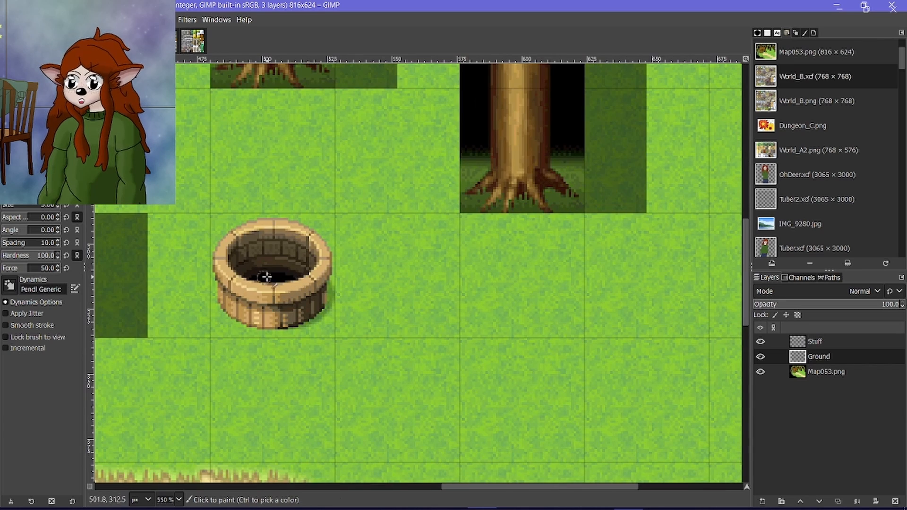
{"action": "mouse_move", "coordinate": [228, 228]}
{"action": "left_mouse_down"}
{"action": "mouse_move", "coordinate": [176, 278]}
{"action": "mouse_move", "coordinate": [204, 302]}
{"action": "mouse_move", "coordinate": [244, 265]}
{"action": "left_mouse_up"}
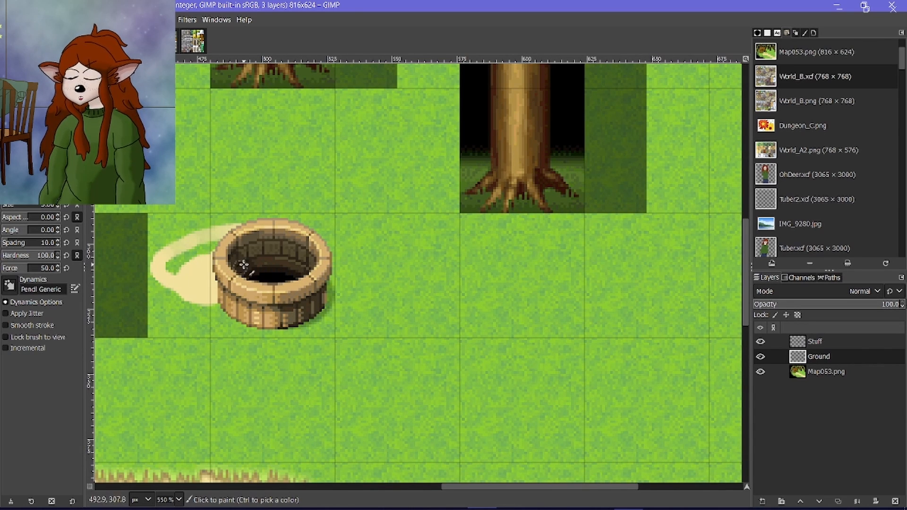
{"action": "left_click", "coordinate": [67, 207]}
{"action": "scroll", "coordinate": [200, 247], "scroll_direction": "left", "scroll_amount": 3}
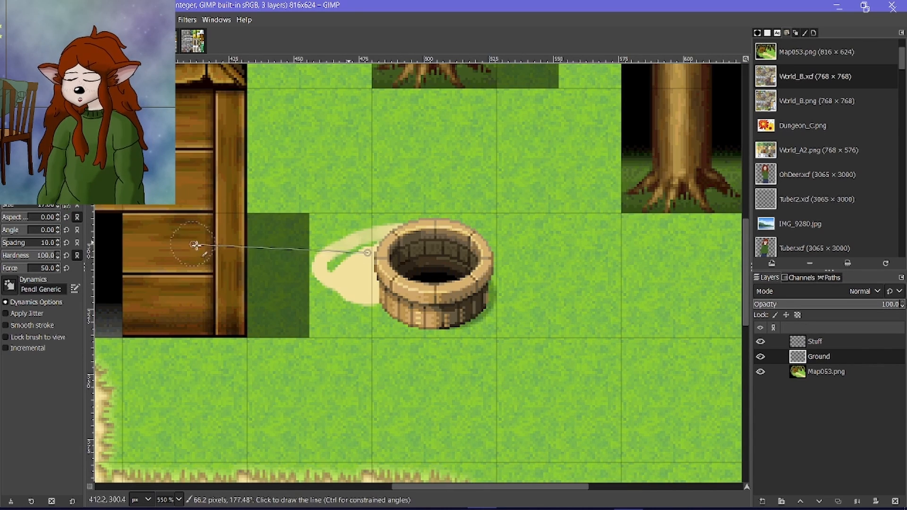
{"action": "mouse_move", "coordinate": [355, 270]}
{"action": "left_mouse_down"}
{"action": "mouse_move", "coordinate": [337, 271]}
{"action": "mouse_move", "coordinate": [395, 267]}
{"action": "mouse_move", "coordinate": [465, 246]}
{"action": "mouse_move", "coordinate": [512, 264]}
{"action": "mouse_move", "coordinate": [502, 303]}
{"action": "mouse_move", "coordinate": [439, 347]}
{"action": "mouse_move", "coordinate": [373, 331]}
{"action": "mouse_move", "coordinate": [321, 300]}
{"action": "mouse_move", "coordinate": [394, 347]}
{"action": "mouse_move", "coordinate": [502, 340]}
{"action": "mouse_move", "coordinate": [413, 268]}
{"action": "mouse_move", "coordinate": [360, 273]}
{"action": "mouse_move", "coordinate": [389, 360]}
{"action": "mouse_move", "coordinate": [449, 360]}
{"action": "mouse_move", "coordinate": [432, 371]}
{"action": "left_mouse_up"}
{"action": "scroll", "coordinate": [451, 350], "scroll_direction": "down", "scroll_amount": 2}
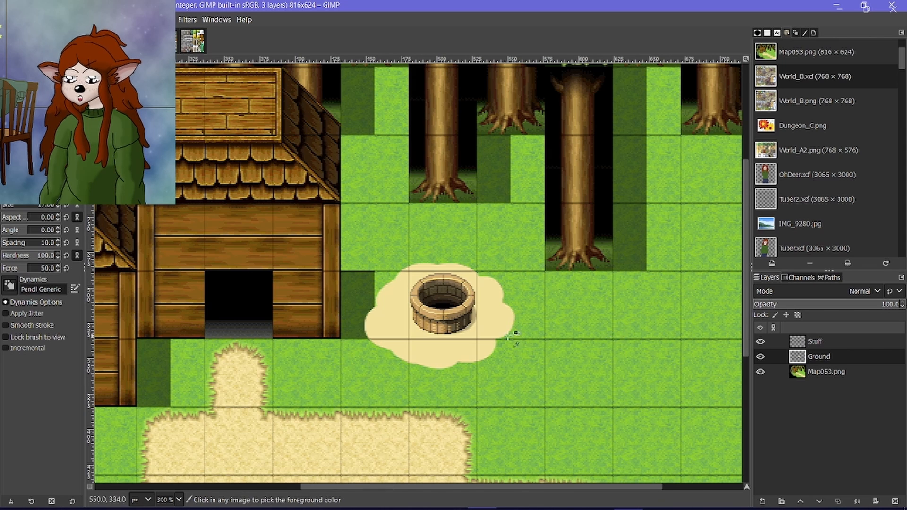
Try lowering the Ground layer's opacity to 84.8 and further to 74.2 to blend the sand patch into the grass.
{"action": "left_click", "coordinate": [879, 306]}
{"action": "scroll", "coordinate": [406, 340], "scroll_direction": "up", "scroll_amount": 5}
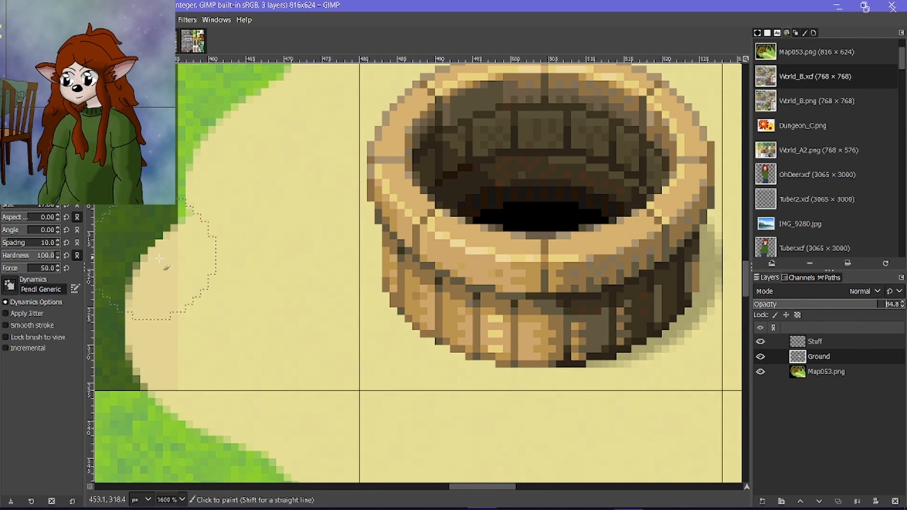
{"action": "scroll", "coordinate": [180, 263], "scroll_direction": "down", "scroll_amount": 1}
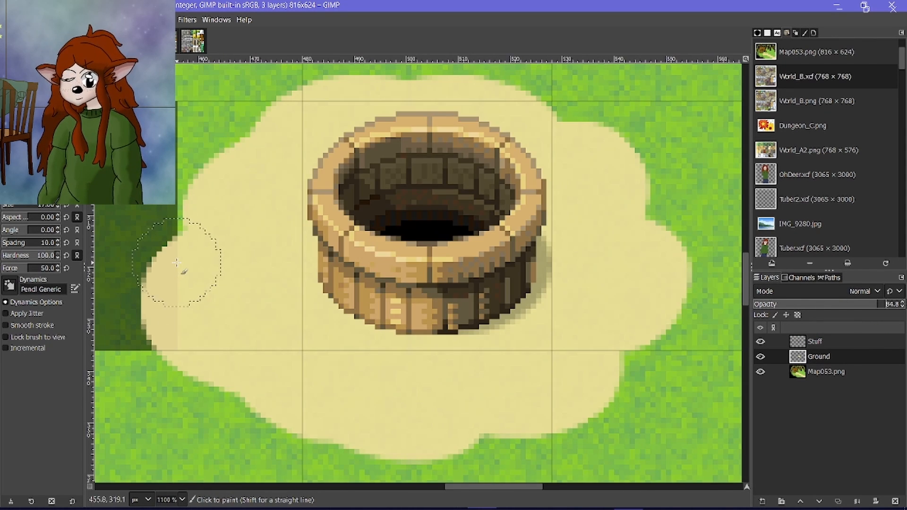
{"action": "left_click", "coordinate": [862, 306]}
{"action": "scroll", "coordinate": [513, 144], "scroll_direction": "down", "scroll_amount": 6}
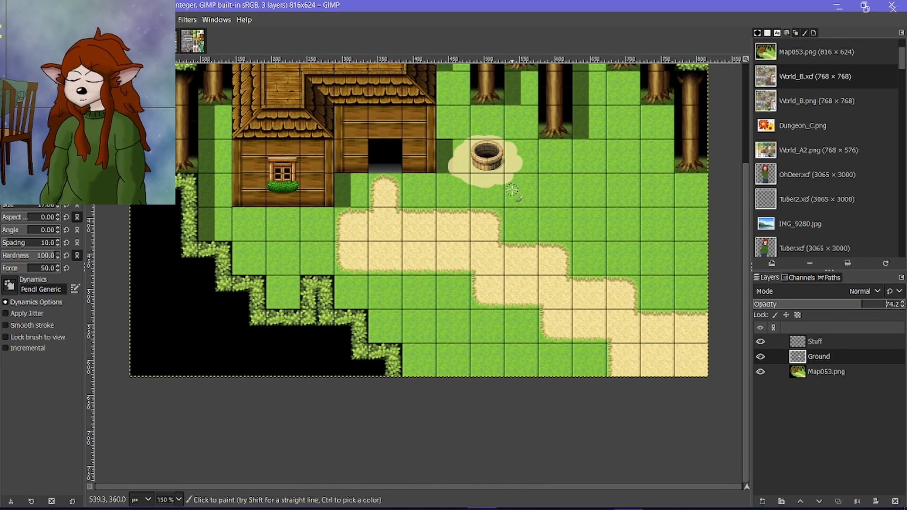
{"action": "scroll", "coordinate": [513, 189], "scroll_direction": "up", "scroll_amount": 2}
{"action": "scroll", "coordinate": [512, 190], "scroll_direction": "down", "scroll_amount": 4}
{"action": "scroll", "coordinate": [534, 181], "scroll_direction": "up", "scroll_amount": 1}
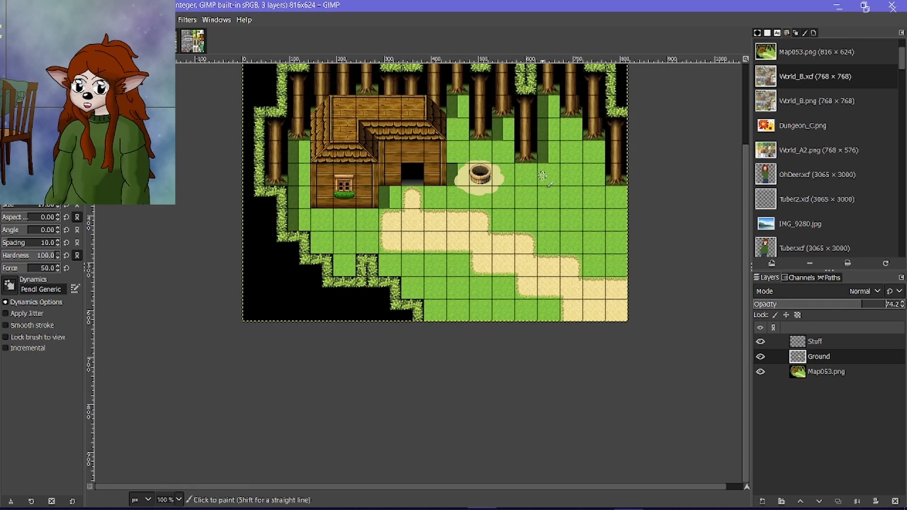
{"action": "scroll", "coordinate": [543, 175], "scroll_direction": "down", "scroll_amount": 1}
{"action": "scroll", "coordinate": [562, 340], "scroll_direction": "up", "scroll_amount": 2}
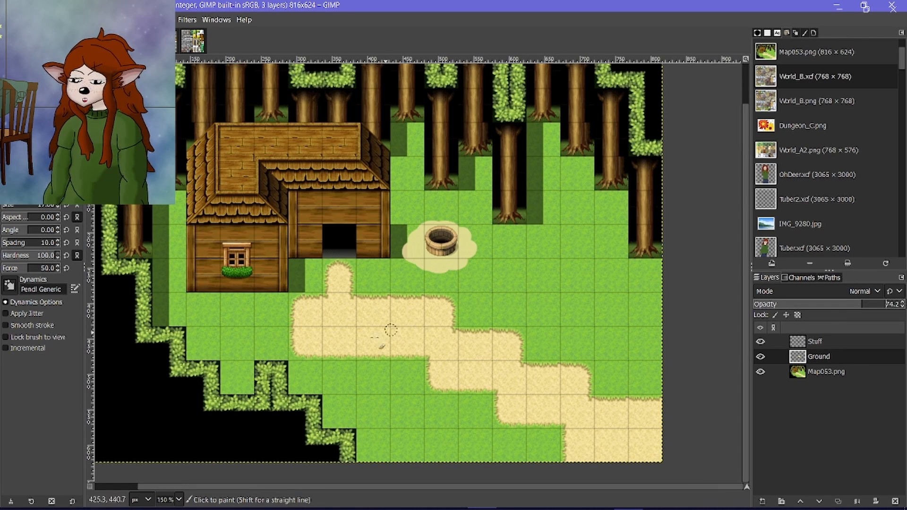
Paint plain sand over the path's stub at the cabin door and its western end, and set the Ground layer's opacity to 100.
{"action": "scroll", "coordinate": [331, 340], "scroll_direction": "up", "scroll_amount": 1}
{"action": "scroll", "coordinate": [319, 300], "scroll_direction": "up", "scroll_amount": 4}
{"action": "mouse_move", "coordinate": [355, 192]}
{"action": "left_mouse_down"}
{"action": "mouse_move", "coordinate": [338, 204]}
{"action": "mouse_move", "coordinate": [368, 172]}
{"action": "mouse_move", "coordinate": [394, 161]}
{"action": "mouse_move", "coordinate": [422, 174]}
{"action": "mouse_move", "coordinate": [419, 240]}
{"action": "mouse_move", "coordinate": [435, 248]}
{"action": "mouse_move", "coordinate": [434, 291]}
{"action": "mouse_move", "coordinate": [348, 282]}
{"action": "mouse_move", "coordinate": [346, 328]}
{"action": "mouse_move", "coordinate": [356, 323]}
{"action": "mouse_move", "coordinate": [287, 335]}
{"action": "mouse_move", "coordinate": [227, 381]}
{"action": "mouse_move", "coordinate": [195, 378]}
{"action": "mouse_move", "coordinate": [239, 343]}
{"action": "mouse_move", "coordinate": [234, 360]}
{"action": "mouse_move", "coordinate": [170, 379]}
{"action": "mouse_move", "coordinate": [192, 415]}
{"action": "left_mouse_up"}
{"action": "scroll", "coordinate": [192, 416], "scroll_direction": "down", "scroll_amount": 4}
{"action": "mouse_move", "coordinate": [172, 228]}
{"action": "left_mouse_down"}
{"action": "mouse_move", "coordinate": [198, 239]}
{"action": "mouse_move", "coordinate": [210, 415]}
{"action": "mouse_move", "coordinate": [294, 410]}
{"action": "mouse_move", "coordinate": [217, 251]}
{"action": "mouse_move", "coordinate": [398, 257]}
{"action": "mouse_move", "coordinate": [449, 321]}
{"action": "left_mouse_up"}
{"action": "left_click_drag", "start_coordinate": [869, 304], "coordinate": [901, 305]}
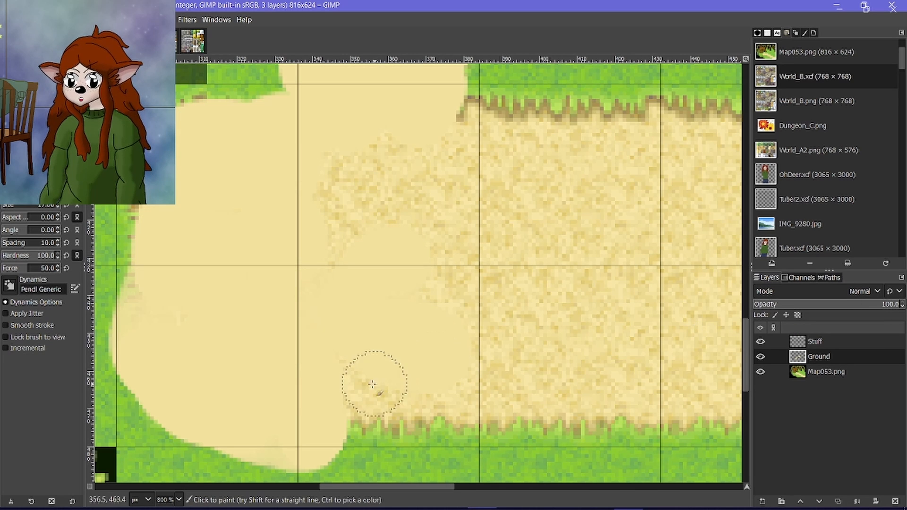
Continue the plain sand eastward over the wide horizontal stretch of path, covering its texture and jagged grass edges with rounded borders.
{"action": "mouse_move", "coordinate": [374, 388]}
{"action": "left_mouse_down"}
{"action": "mouse_move", "coordinate": [418, 410]}
{"action": "mouse_move", "coordinate": [448, 416]}
{"action": "mouse_move", "coordinate": [442, 155]}
{"action": "mouse_move", "coordinate": [474, 136]}
{"action": "mouse_move", "coordinate": [461, 131]}
{"action": "mouse_move", "coordinate": [346, 201]}
{"action": "mouse_move", "coordinate": [401, 177]}
{"action": "left_mouse_up"}
{"action": "scroll", "coordinate": [402, 307], "scroll_direction": "right", "scroll_amount": 4}
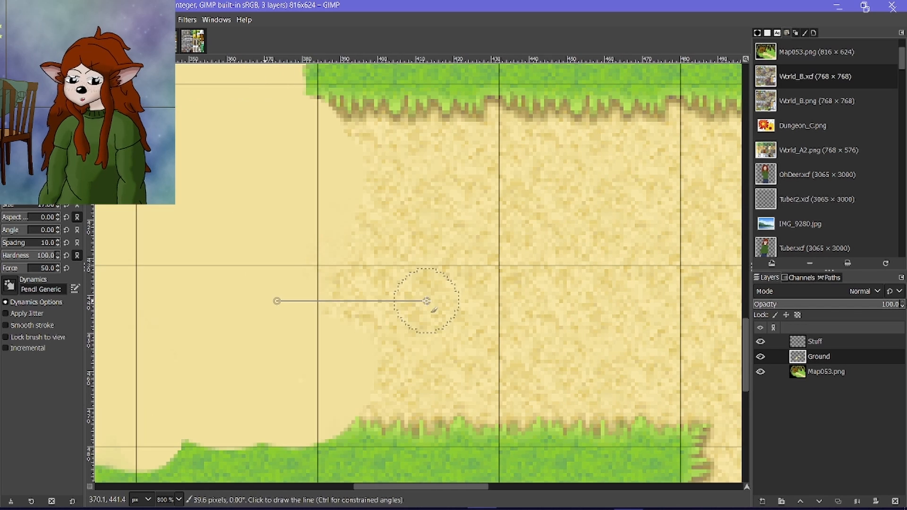
{"action": "mouse_move", "coordinate": [330, 131]}
{"action": "left_mouse_down"}
{"action": "mouse_move", "coordinate": [369, 148]}
{"action": "mouse_move", "coordinate": [458, 136]}
{"action": "mouse_move", "coordinate": [455, 119]}
{"action": "mouse_move", "coordinate": [404, 130]}
{"action": "mouse_move", "coordinate": [362, 175]}
{"action": "mouse_move", "coordinate": [383, 257]}
{"action": "mouse_move", "coordinate": [453, 266]}
{"action": "mouse_move", "coordinate": [383, 362]}
{"action": "mouse_move", "coordinate": [399, 421]}
{"action": "mouse_move", "coordinate": [440, 415]}
{"action": "mouse_move", "coordinate": [476, 343]}
{"action": "mouse_move", "coordinate": [500, 227]}
{"action": "mouse_move", "coordinate": [500, 187]}
{"action": "mouse_move", "coordinate": [425, 253]}
{"action": "mouse_move", "coordinate": [385, 218]}
{"action": "mouse_move", "coordinate": [429, 215]}
{"action": "mouse_move", "coordinate": [474, 166]}
{"action": "mouse_move", "coordinate": [438, 124]}
{"action": "mouse_move", "coordinate": [692, 181]}
{"action": "mouse_move", "coordinate": [630, 195]}
{"action": "mouse_move", "coordinate": [652, 157]}
{"action": "mouse_move", "coordinate": [458, 151]}
{"action": "mouse_move", "coordinate": [587, 270]}
{"action": "mouse_move", "coordinate": [505, 268]}
{"action": "mouse_move", "coordinate": [462, 279]}
{"action": "mouse_move", "coordinate": [458, 339]}
{"action": "mouse_move", "coordinate": [526, 379]}
{"action": "mouse_move", "coordinate": [412, 358]}
{"action": "mouse_move", "coordinate": [381, 278]}
{"action": "mouse_move", "coordinate": [632, 350]}
{"action": "mouse_move", "coordinate": [669, 329]}
{"action": "mouse_move", "coordinate": [591, 344]}
{"action": "mouse_move", "coordinate": [654, 285]}
{"action": "left_mouse_up"}
{"action": "scroll", "coordinate": [395, 214], "scroll_direction": "right", "scroll_amount": 4}
{"action": "scroll", "coordinate": [583, 294], "scroll_direction": "right", "scroll_amount": 8}
{"action": "mouse_move", "coordinate": [401, 269]}
{"action": "left_mouse_down"}
{"action": "mouse_move", "coordinate": [422, 243]}
{"action": "mouse_move", "coordinate": [396, 254]}
{"action": "mouse_move", "coordinate": [510, 324]}
{"action": "mouse_move", "coordinate": [432, 290]}
{"action": "mouse_move", "coordinate": [463, 277]}
{"action": "left_mouse_up"}
{"action": "scroll", "coordinate": [439, 318], "scroll_direction": "down", "scroll_amount": 4}
{"action": "scroll", "coordinate": [353, 325], "scroll_direction": "up", "scroll_amount": 2}
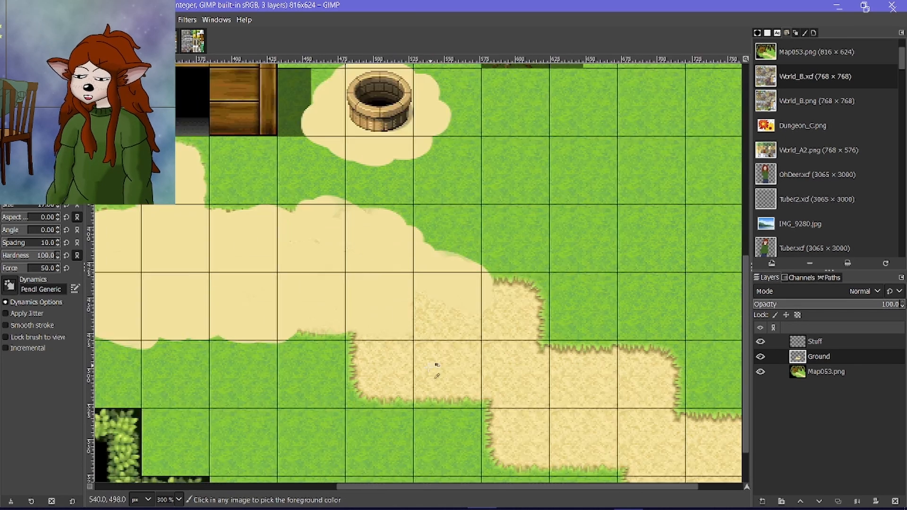
Paint plain sand diagonally along the stepped path to the map's lower-right corner, smoothing the stair-like course.
{"action": "mouse_move", "coordinate": [353, 325]}
{"action": "left_mouse_down"}
{"action": "mouse_move", "coordinate": [390, 327]}
{"action": "mouse_move", "coordinate": [407, 365]}
{"action": "mouse_move", "coordinate": [347, 331]}
{"action": "mouse_move", "coordinate": [457, 366]}
{"action": "mouse_move", "coordinate": [519, 409]}
{"action": "mouse_move", "coordinate": [438, 342]}
{"action": "mouse_move", "coordinate": [430, 284]}
{"action": "mouse_move", "coordinate": [455, 275]}
{"action": "mouse_move", "coordinate": [496, 385]}
{"action": "mouse_move", "coordinate": [538, 396]}
{"action": "mouse_move", "coordinate": [466, 343]}
{"action": "mouse_move", "coordinate": [565, 316]}
{"action": "mouse_move", "coordinate": [496, 278]}
{"action": "mouse_move", "coordinate": [601, 333]}
{"action": "mouse_move", "coordinate": [589, 411]}
{"action": "left_mouse_up"}
{"action": "scroll", "coordinate": [557, 394], "scroll_direction": "down", "scroll_amount": 3}
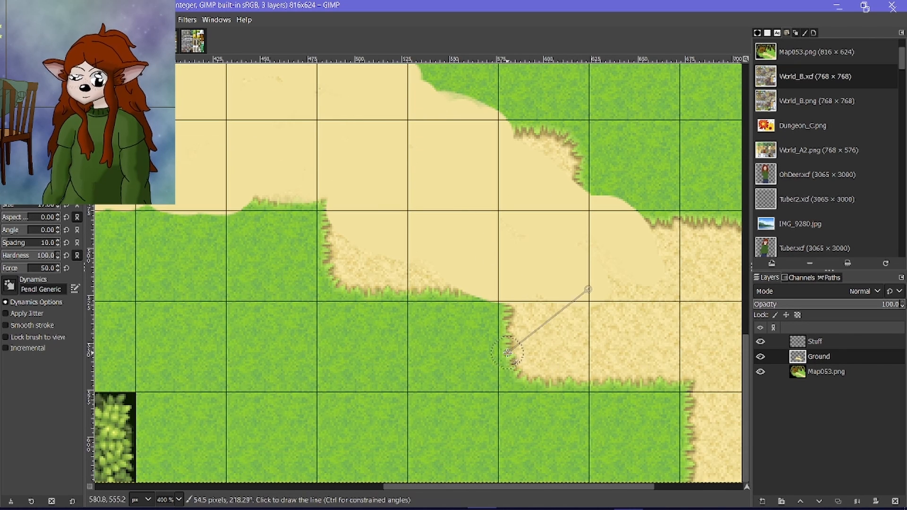
{"action": "scroll", "coordinate": [512, 366], "scroll_direction": "right", "scroll_amount": 4}
{"action": "mouse_move", "coordinate": [449, 363]}
{"action": "left_mouse_down"}
{"action": "mouse_move", "coordinate": [410, 295]}
{"action": "mouse_move", "coordinate": [448, 270]}
{"action": "mouse_move", "coordinate": [498, 376]}
{"action": "mouse_move", "coordinate": [434, 357]}
{"action": "mouse_move", "coordinate": [415, 328]}
{"action": "mouse_move", "coordinate": [502, 401]}
{"action": "mouse_move", "coordinate": [639, 471]}
{"action": "mouse_move", "coordinate": [599, 461]}
{"action": "mouse_move", "coordinate": [688, 478]}
{"action": "mouse_move", "coordinate": [746, 472]}
{"action": "mouse_move", "coordinate": [735, 450]}
{"action": "mouse_move", "coordinate": [693, 430]}
{"action": "mouse_move", "coordinate": [651, 425]}
{"action": "mouse_move", "coordinate": [568, 349]}
{"action": "mouse_move", "coordinate": [611, 367]}
{"action": "mouse_move", "coordinate": [458, 344]}
{"action": "mouse_move", "coordinate": [562, 408]}
{"action": "mouse_move", "coordinate": [661, 429]}
{"action": "mouse_move", "coordinate": [653, 382]}
{"action": "mouse_move", "coordinate": [638, 400]}
{"action": "mouse_move", "coordinate": [731, 386]}
{"action": "mouse_move", "coordinate": [530, 324]}
{"action": "mouse_move", "coordinate": [568, 452]}
{"action": "mouse_move", "coordinate": [527, 459]}
{"action": "mouse_move", "coordinate": [511, 411]}
{"action": "mouse_move", "coordinate": [553, 376]}
{"action": "mouse_move", "coordinate": [550, 354]}
{"action": "mouse_move", "coordinate": [484, 293]}
{"action": "mouse_move", "coordinate": [459, 301]}
{"action": "left_mouse_up"}
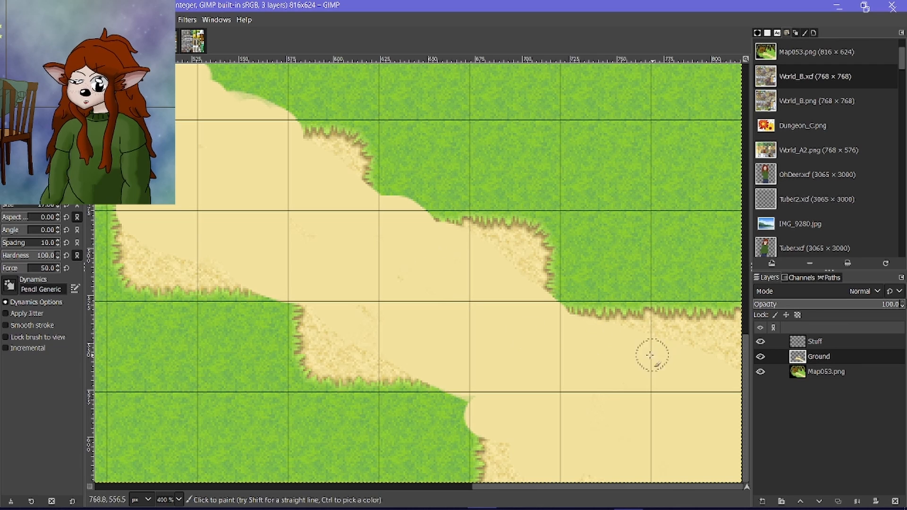
{"action": "scroll", "coordinate": [626, 355], "scroll_direction": "down", "scroll_amount": 4, "text": "ctrl"}
{"action": "scroll", "coordinate": [440, 301], "scroll_direction": "up", "scroll_amount": 1, "text": "ctrl"}
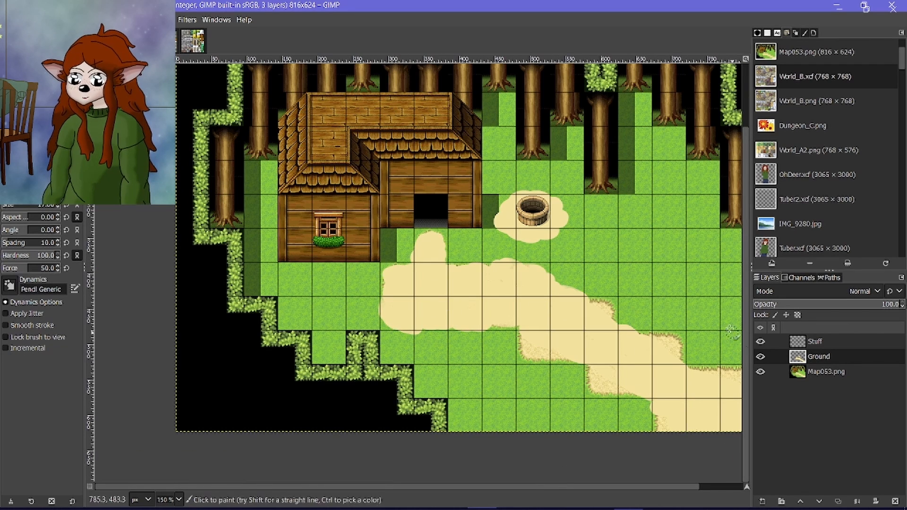
Paint two narrow, roughly parallel sand tracks running up from the path onto the grass east of the well, undoing a misplaced stroke.
{"action": "scroll", "coordinate": [663, 246], "scroll_direction": "up", "scroll_amount": 1, "text": "ctrl"}
{"action": "mouse_move", "coordinate": [637, 218]}
{"action": "left_mouse_down"}
{"action": "mouse_move", "coordinate": [633, 358]}
{"action": "mouse_move", "coordinate": [680, 378]}
{"action": "mouse_move", "coordinate": [670, 380]}
{"action": "mouse_move", "coordinate": [681, 303]}
{"action": "mouse_move", "coordinate": [675, 265]}
{"action": "left_mouse_up"}
{"action": "key", "text": "ctrl+z"}
{"action": "mouse_move", "coordinate": [637, 222]}
{"action": "left_mouse_down"}
{"action": "mouse_move", "coordinate": [626, 363]}
{"action": "mouse_move", "coordinate": [627, 332]}
{"action": "mouse_move", "coordinate": [690, 384]}
{"action": "mouse_move", "coordinate": [676, 390]}
{"action": "mouse_move", "coordinate": [688, 215]}
{"action": "left_mouse_up"}
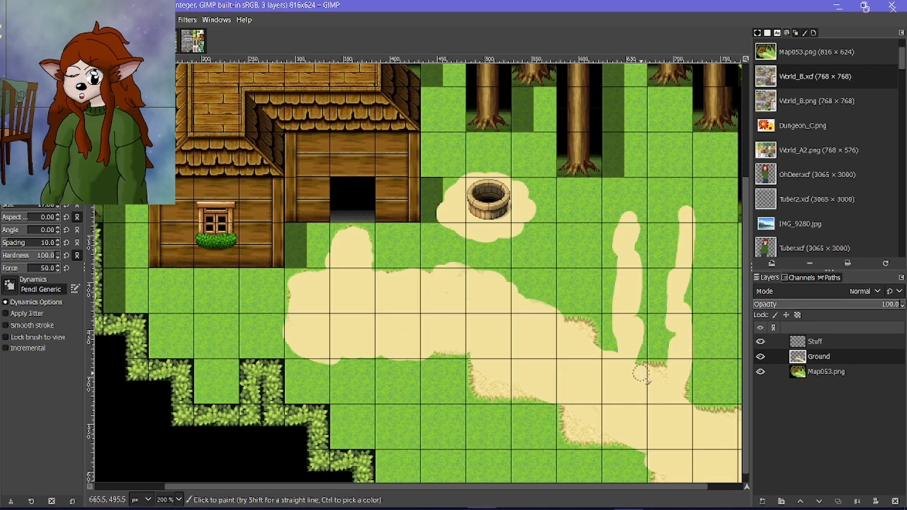
{"action": "scroll", "coordinate": [637, 376], "scroll_direction": "down", "scroll_amount": 1, "text": "ctrl"}
{"action": "scroll", "coordinate": [633, 376], "scroll_direction": "down", "scroll_amount": 1, "text": "ctrl"}
{"action": "scroll", "coordinate": [684, 328], "scroll_direction": "up", "scroll_amount": 3, "text": "ctrl"}
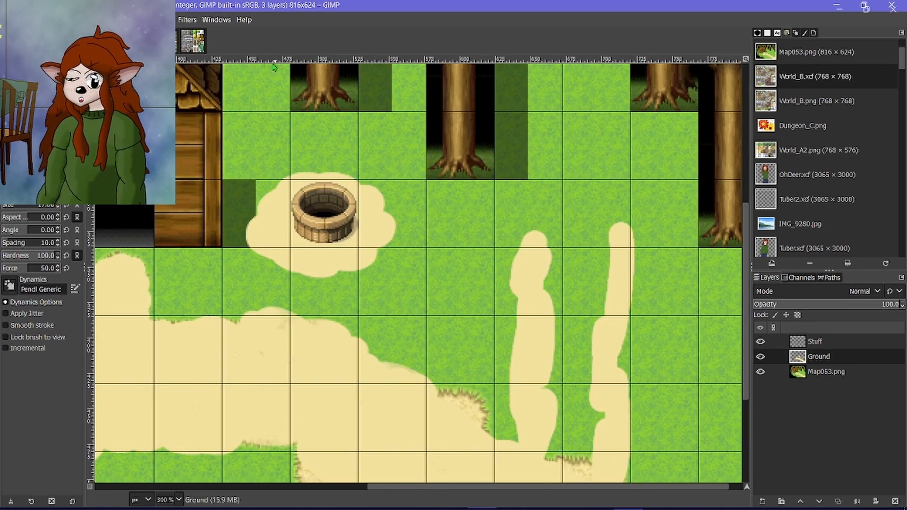
Examine the Outside_B.png and Outside_C.png tilesets for objects to place, and return to the map image.
{"action": "left_click", "coordinate": [193, 41]}
{"action": "scroll", "coordinate": [377, 250], "scroll_direction": "down", "scroll_amount": 9, "text": "ctrl"}
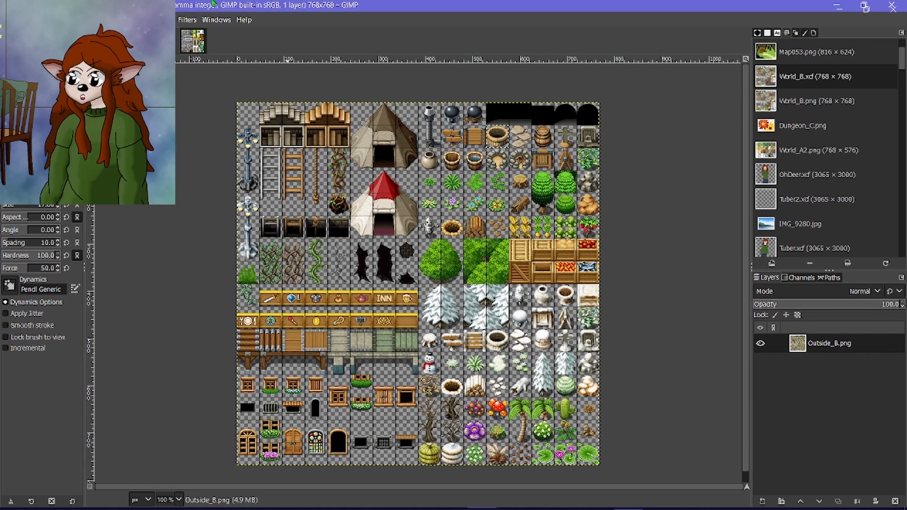
{"action": "scroll", "coordinate": [415, 227], "scroll_direction": "down", "scroll_amount": 1}
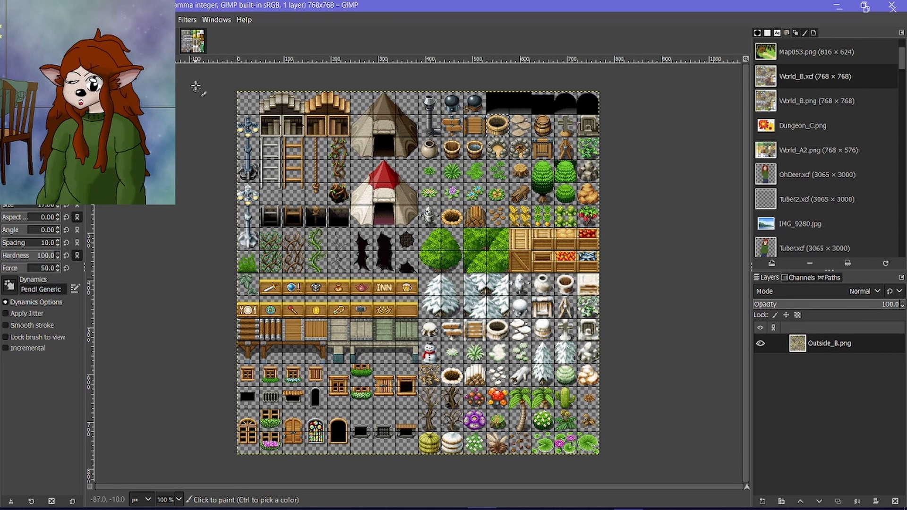
{"action": "left_click", "coordinate": [190, 41]}
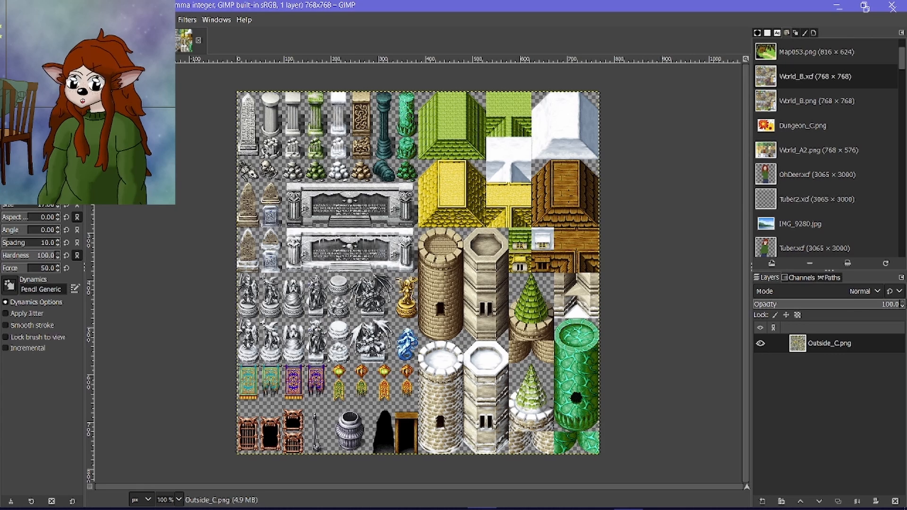
{"action": "left_click", "coordinate": [101, 41]}
{"action": "scroll", "coordinate": [532, 378], "scroll_direction": "down", "scroll_amount": 3}
{"action": "scroll", "coordinate": [569, 286], "scroll_direction": "up", "scroll_amount": 3}
{"action": "scroll", "coordinate": [624, 383], "scroll_direction": "down", "scroll_amount": 2}
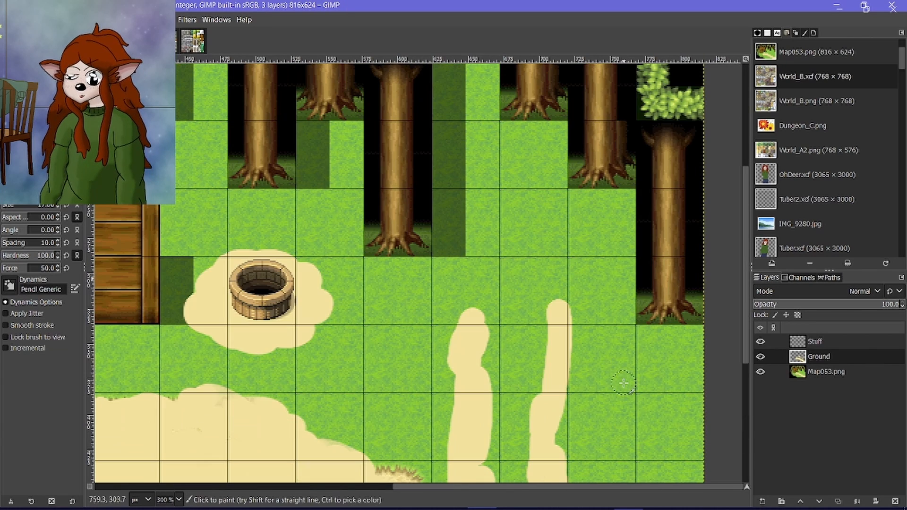
On the Stuff layer, draw a black rectangle outline about 86 px wide and 28 px high above the two tracks with a size 2 brush.
{"action": "left_click", "coordinate": [815, 341]}
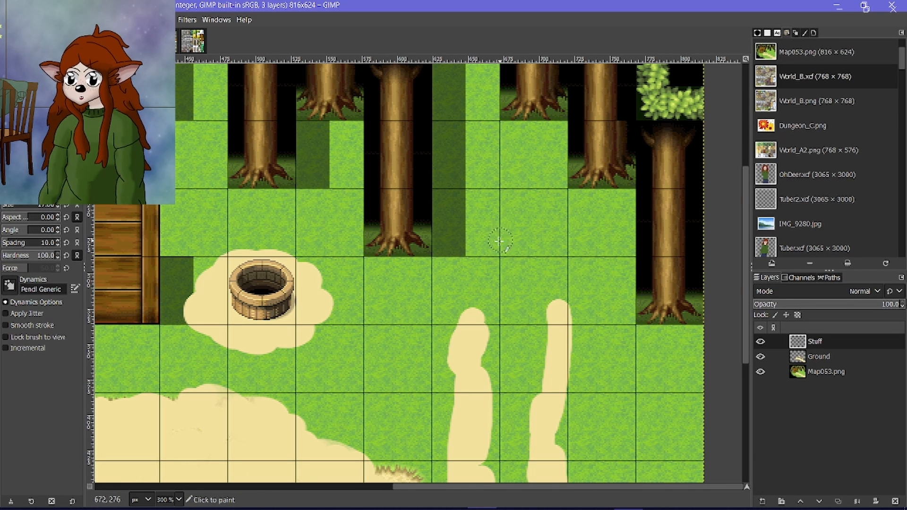
{"action": "scroll", "coordinate": [496, 240], "scroll_direction": "up", "scroll_amount": 1}
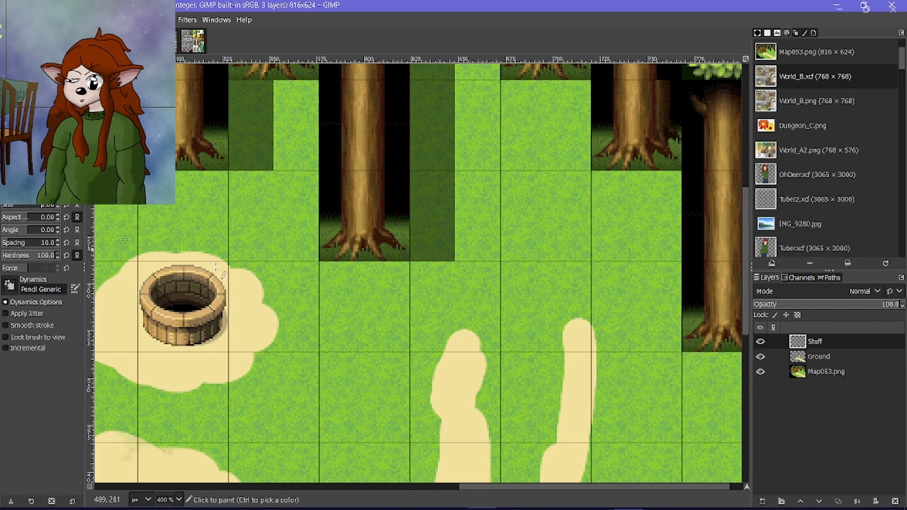
{"action": "scroll", "coordinate": [428, 321], "scroll_direction": "up", "scroll_amount": 1}
{"action": "left_click_drag", "start_coordinate": [435, 251], "coordinate": [440, 300]}
{"action": "left_click", "coordinate": [664, 299], "text": "shift"}
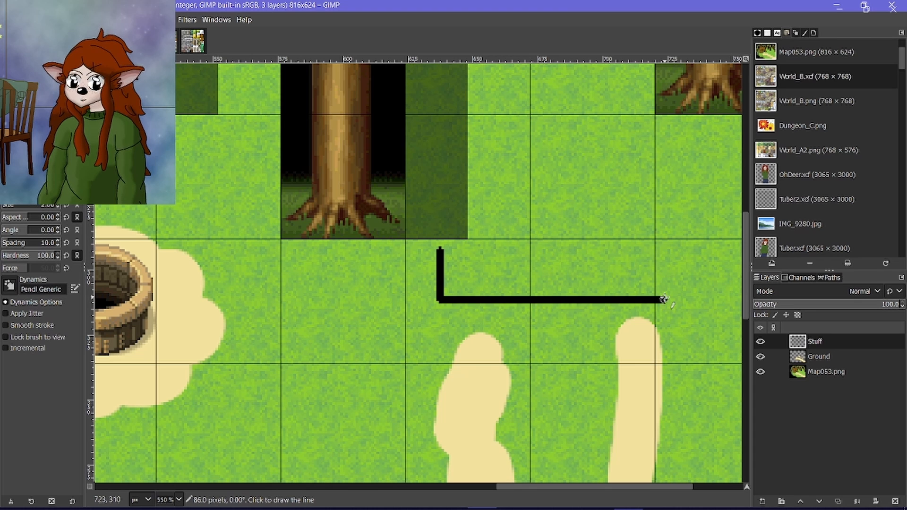
{"action": "left_click", "coordinate": [663, 224], "text": "shift"}
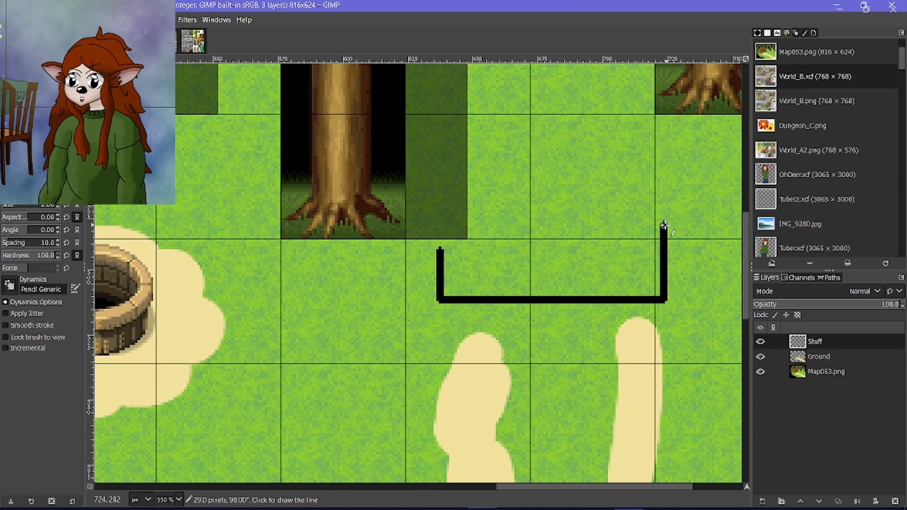
{"action": "left_click", "coordinate": [440, 225], "text": "shift"}
{"action": "left_click", "coordinate": [440, 254]}
{"action": "scroll", "coordinate": [439, 253], "scroll_direction": "up", "scroll_amount": 5}
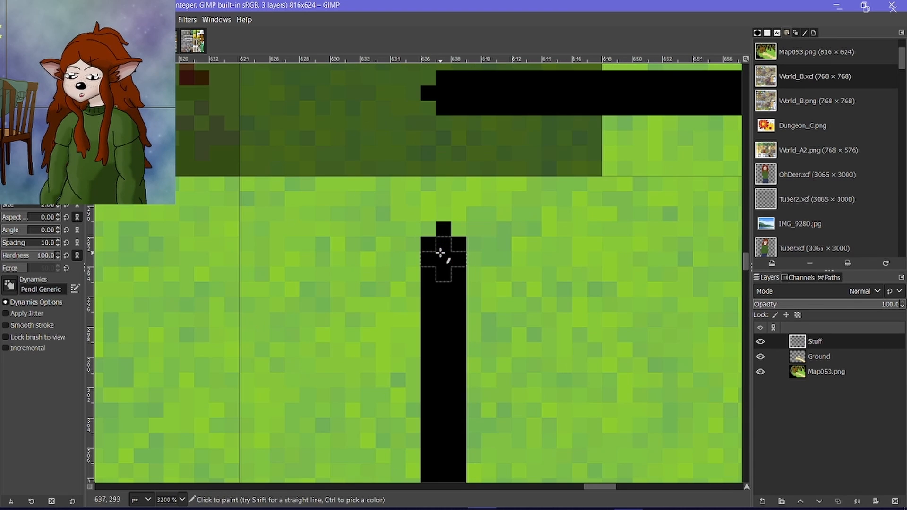
{"action": "left_click", "coordinate": [435, 92], "text": "shift"}
{"action": "scroll", "coordinate": [435, 236], "scroll_direction": "down", "scroll_amount": 5}
{"action": "scroll", "coordinate": [543, 252], "scroll_direction": "down", "scroll_amount": 2}
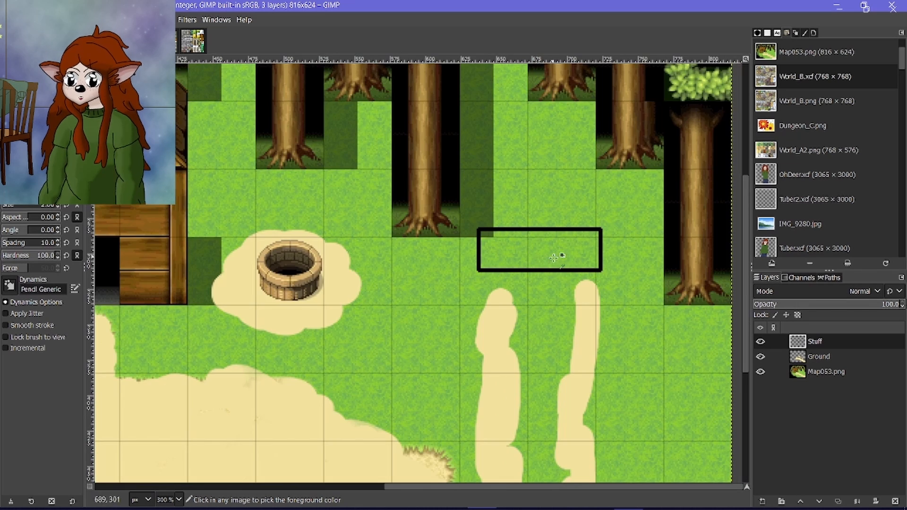
Draw two black wheel outlines about 7 to 8 px wide and 20 px long below the rectangle, one over each sand track.
{"action": "scroll", "coordinate": [502, 317], "scroll_direction": "up", "scroll_amount": 4}
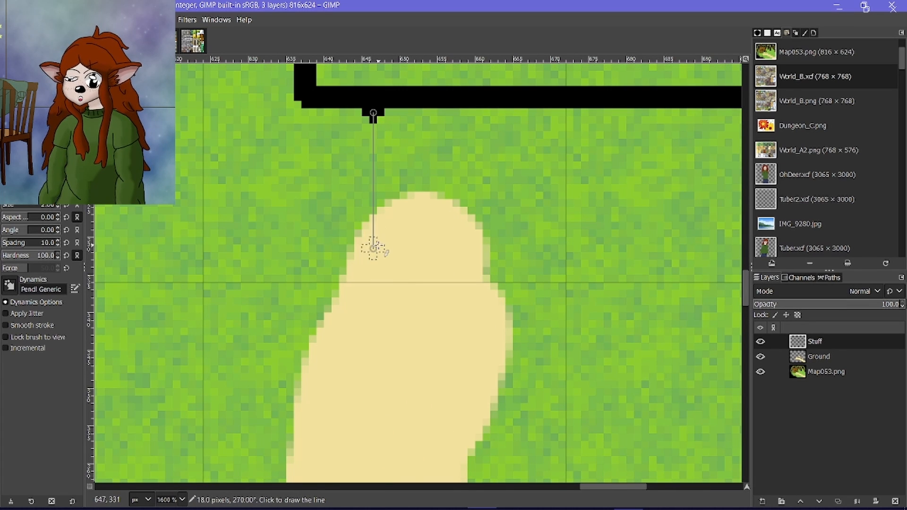
{"action": "left_click", "coordinate": [373, 271], "text": "shift"}
{"action": "left_click", "coordinate": [434, 272], "text": "shift"}
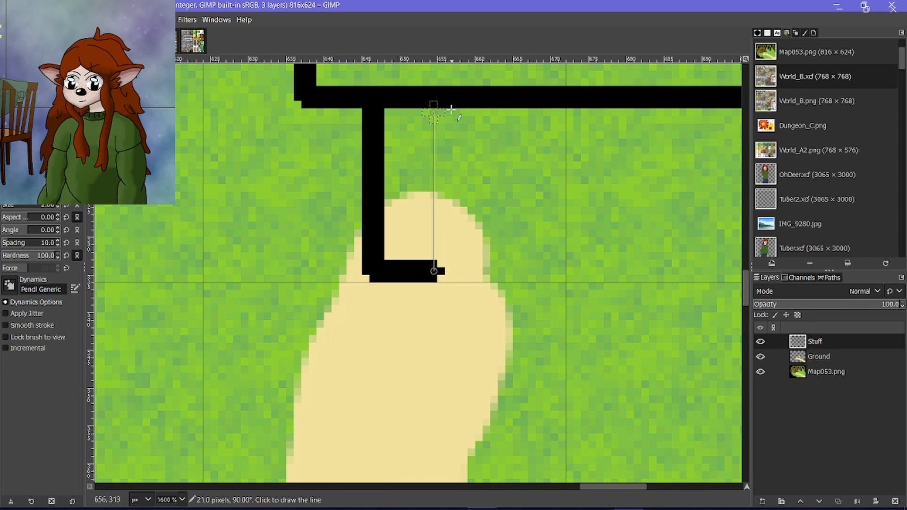
{"action": "left_click", "coordinate": [432, 104], "text": "shift"}
{"action": "scroll", "coordinate": [405, 271], "scroll_direction": "right", "scroll_amount": 5}
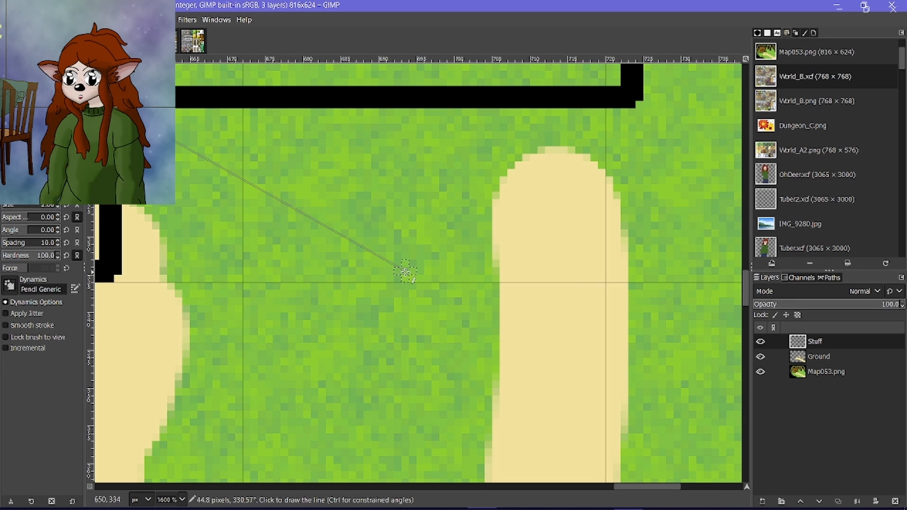
{"action": "left_click", "coordinate": [527, 105]}
{"action": "left_click", "coordinate": [527, 256], "text": "shift"}
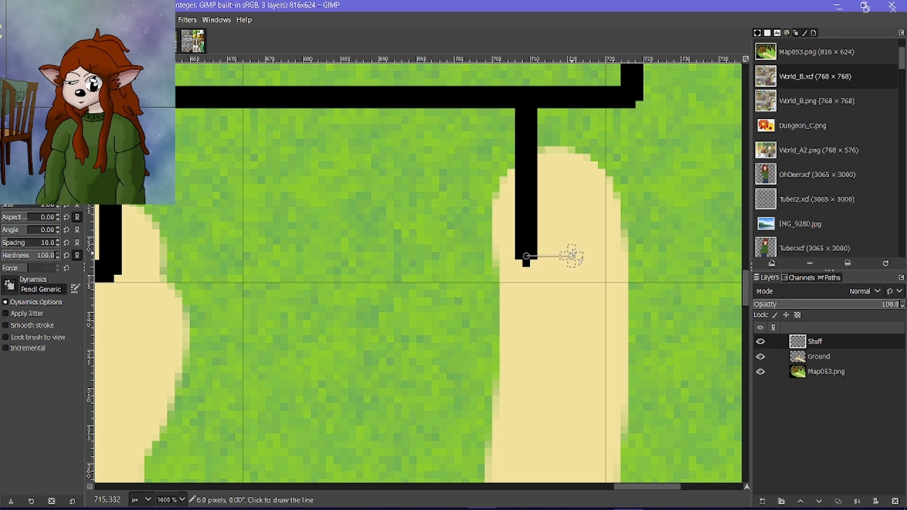
{"action": "left_click", "coordinate": [579, 256], "text": "shift"}
{"action": "left_click", "coordinate": [579, 105], "text": "shift"}
{"action": "scroll", "coordinate": [544, 231], "scroll_direction": "down", "scroll_amount": 7, "text": "ctrl"}
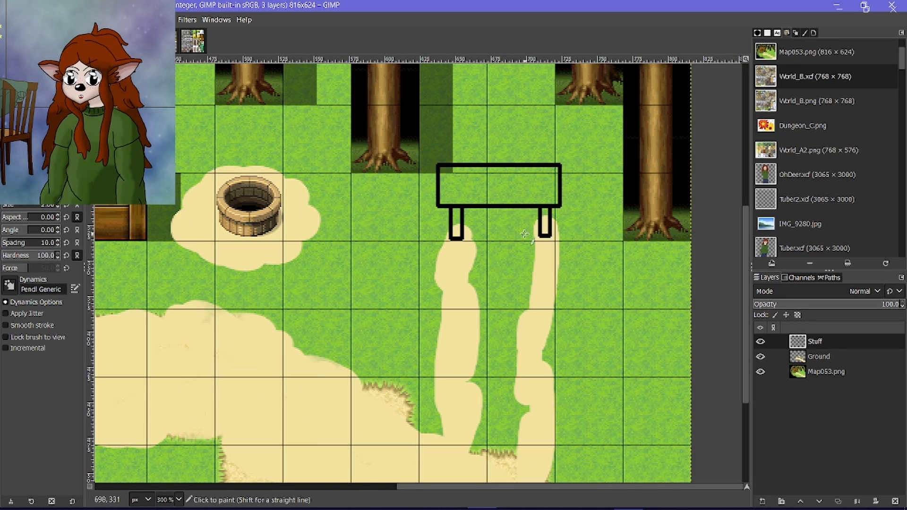
Extend the rectangle's left side about 51 px upward with a straight black line and begin a top edge running to the right.
{"action": "scroll", "coordinate": [491, 210], "scroll_direction": "up", "scroll_amount": 6, "text": "ctrl"}
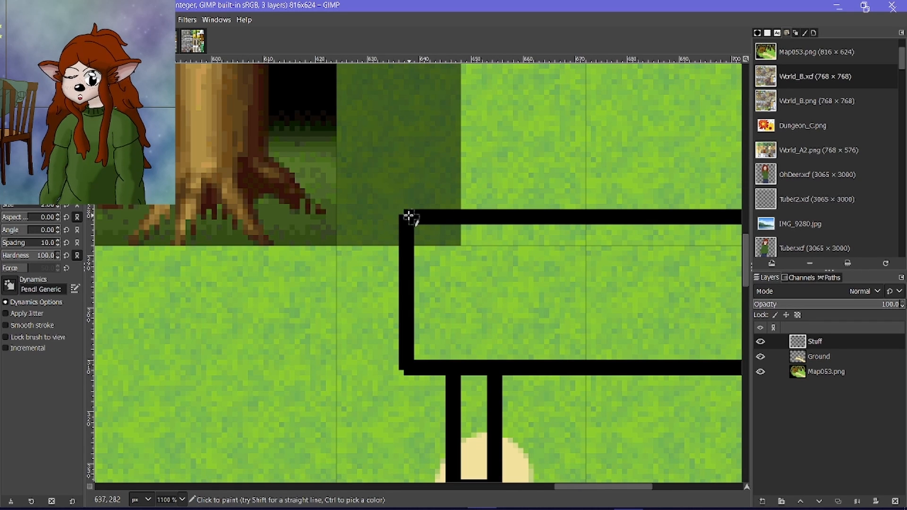
{"action": "scroll", "coordinate": [406, 213], "scroll_direction": "up", "scroll_amount": 4}
{"action": "scroll", "coordinate": [405, 217], "scroll_direction": "up", "scroll_amount": 2}
{"action": "left_click", "coordinate": [405, 264], "text": "shift"}
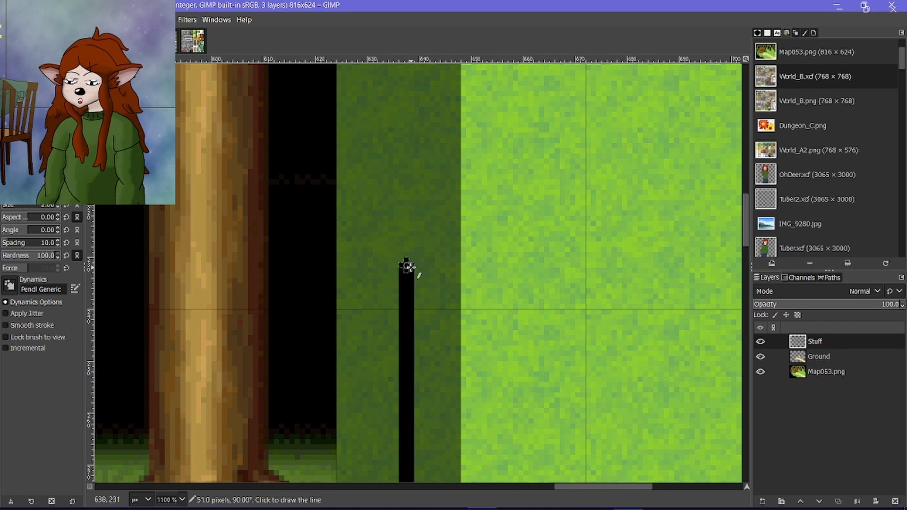
{"action": "scroll", "coordinate": [405, 263], "scroll_direction": "right", "scroll_amount": 3, "text": "shift"}
{"action": "left_click", "coordinate": [602, 265], "text": "shift"}
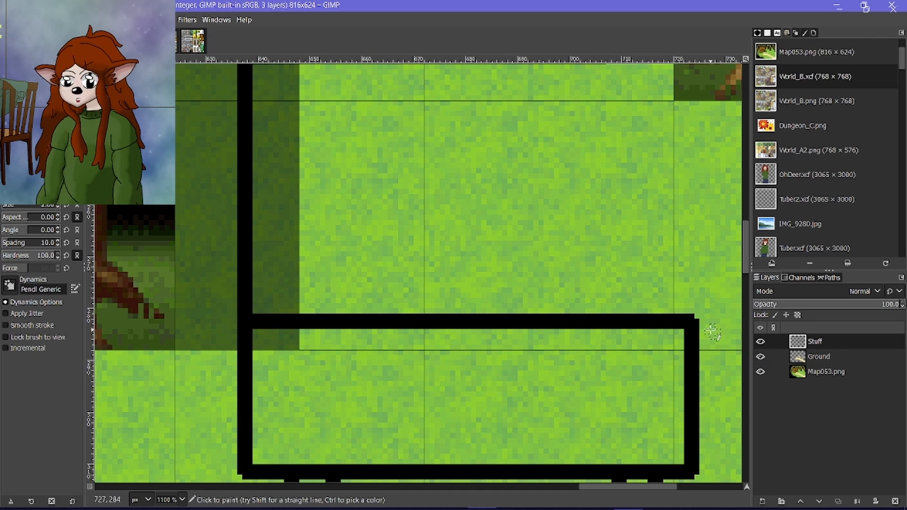
Extend the rectangle's right side up to the new top edge's height and join both to close the upper box.
{"action": "scroll", "coordinate": [708, 315], "scroll_direction": "up", "scroll_amount": 1, "text": "ctrl"}
{"action": "scroll", "coordinate": [668, 324], "scroll_direction": "up", "scroll_amount": 2, "text": "ctrl"}
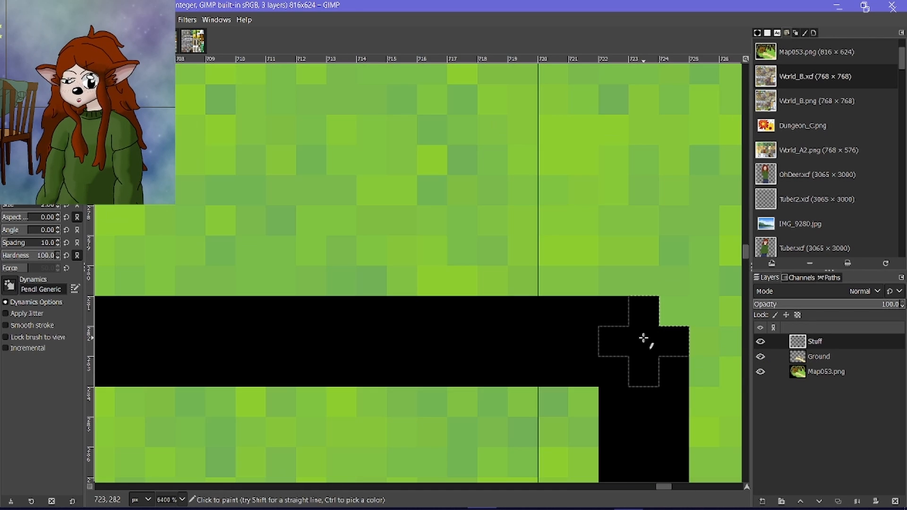
{"action": "scroll", "coordinate": [647, 334], "scroll_direction": "down", "scroll_amount": 4, "text": "ctrl"}
{"action": "left_click", "coordinate": [642, 183], "text": "shift"}
{"action": "scroll", "coordinate": [638, 183], "scroll_direction": "up", "scroll_amount": 4, "text": "ctrl"}
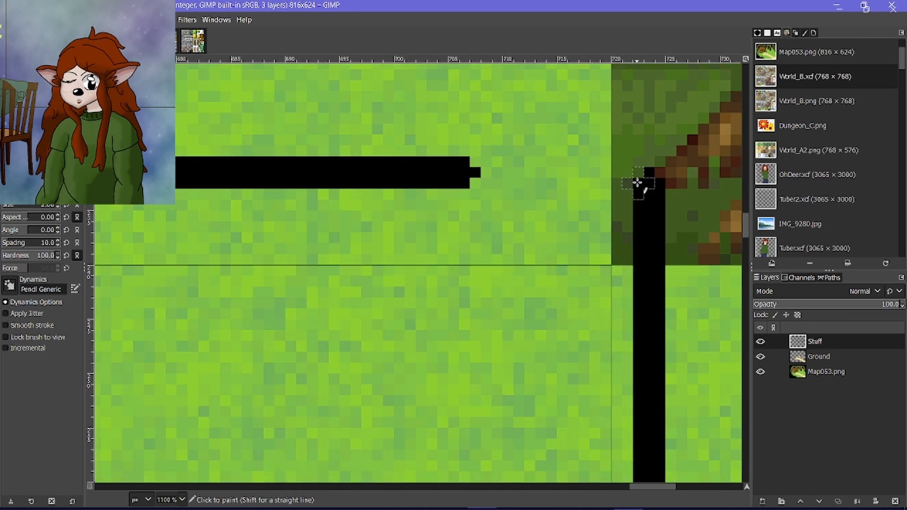
{"action": "left_click", "coordinate": [324, 159]}
{"action": "left_click", "coordinate": [660, 168], "text": "shift"}
{"action": "scroll", "coordinate": [613, 209], "scroll_direction": "down", "scroll_amount": 6, "text": "ctrl"}
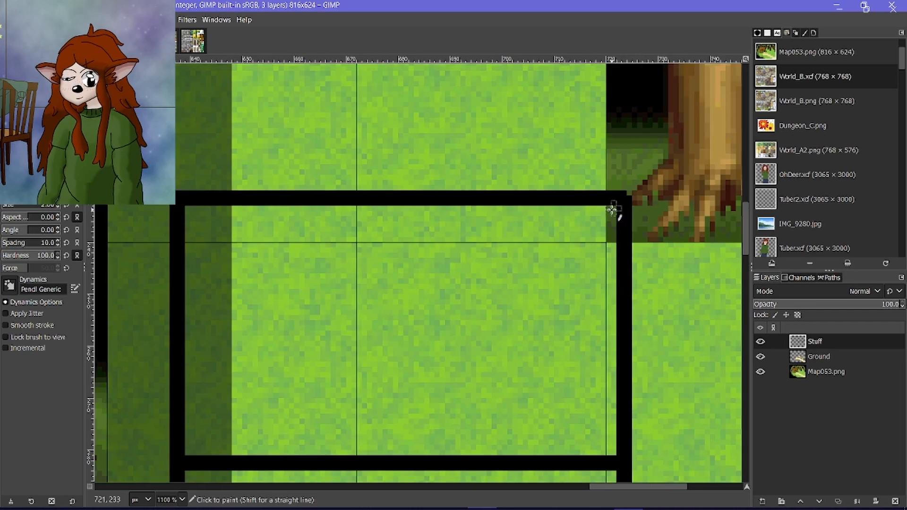
{"action": "scroll", "coordinate": [374, 256], "scroll_direction": "up", "scroll_amount": 3, "text": "ctrl"}
{"action": "scroll", "coordinate": [374, 277], "scroll_direction": "right", "scroll_amount": 8}
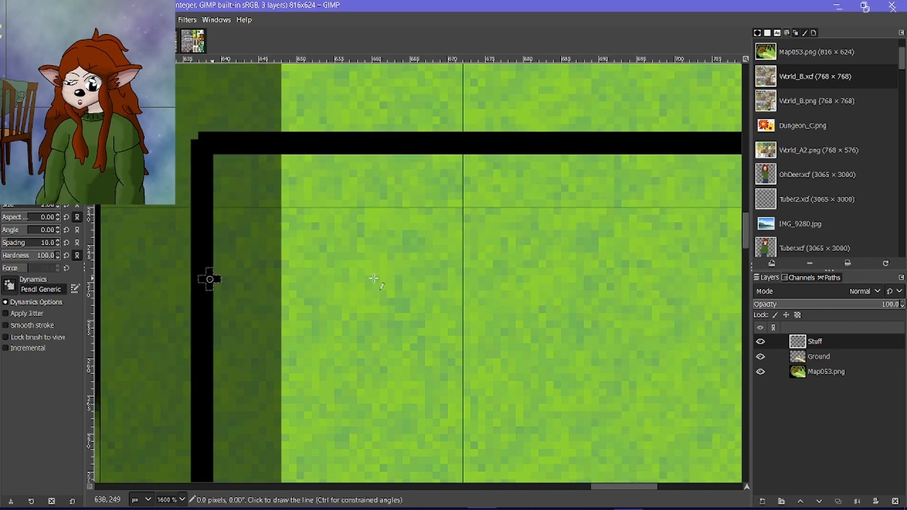
Draw a straight black horizontal line across the upper box about 19 px below its top edge, and undo it.
{"action": "left_click", "coordinate": [367, 279], "text": "shift"}
{"action": "scroll", "coordinate": [368, 279], "scroll_direction": "down", "scroll_amount": 6, "text": "ctrl"}
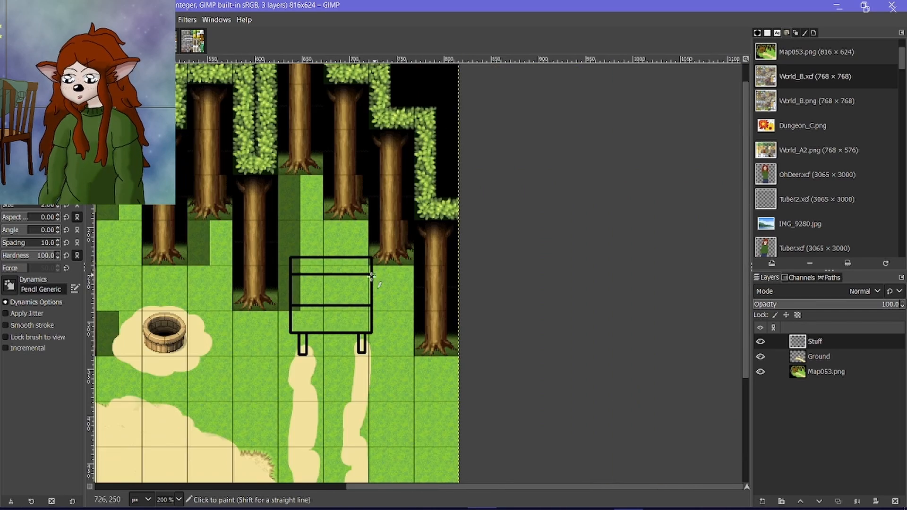
{"action": "scroll", "coordinate": [292, 268], "scroll_direction": "up", "scroll_amount": 3, "text": "ctrl"}
{"action": "key", "text": "ctrl+z"}
Draw two straight black lines across the vehicle, one about 21 px below its top edge and one about 19 px above its bottom edge.
{"action": "scroll", "coordinate": [292, 268], "scroll_direction": "up", "scroll_amount": 3, "text": "ctrl"}
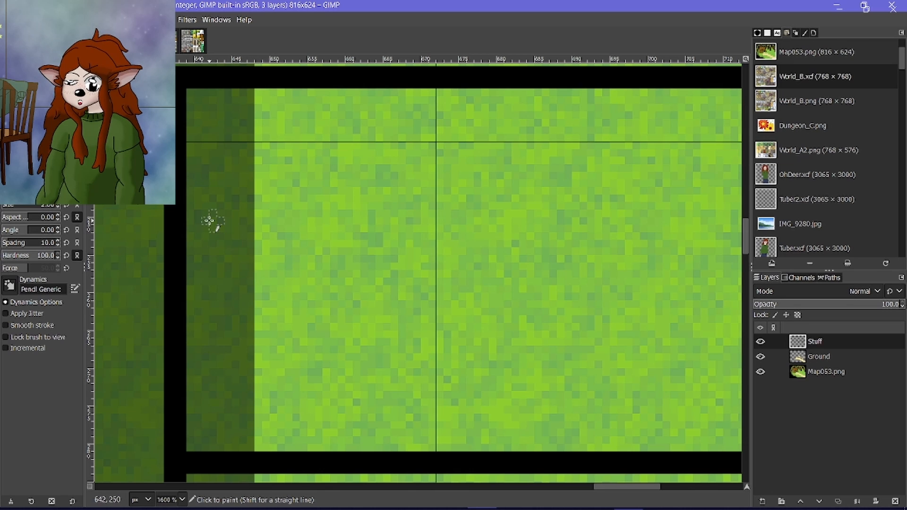
{"action": "scroll", "coordinate": [182, 239], "scroll_direction": "down", "scroll_amount": 2, "text": "ctrl"}
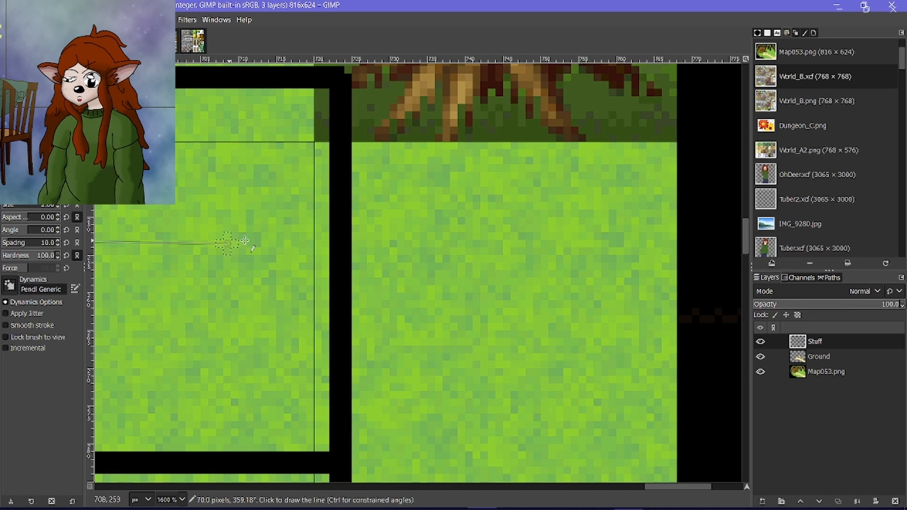
{"action": "left_click", "coordinate": [334, 240], "text": "shift"}
{"action": "scroll", "coordinate": [331, 242], "scroll_direction": "down", "scroll_amount": 3, "text": "ctrl"}
{"action": "scroll", "coordinate": [225, 301], "scroll_direction": "up", "scroll_amount": 4, "text": "ctrl"}
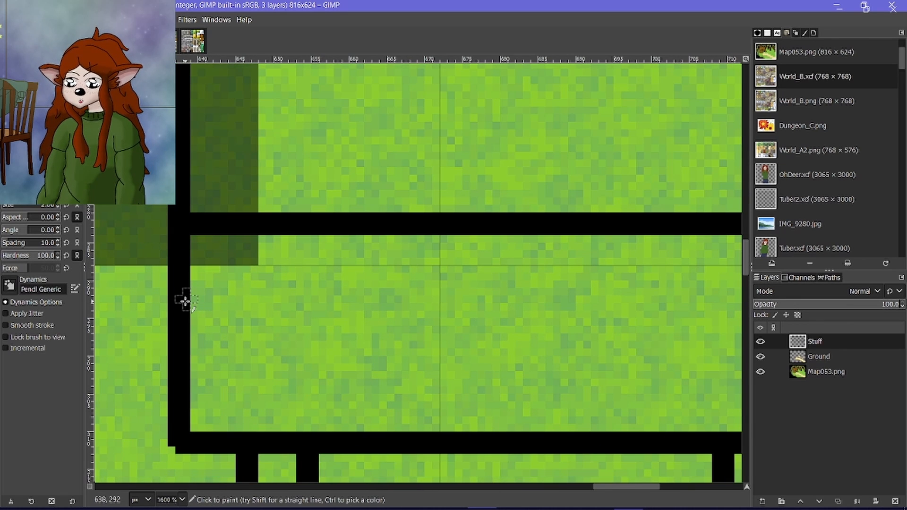
{"action": "scroll", "coordinate": [184, 299], "scroll_direction": "right", "scroll_amount": 6, "text": "shift"}
{"action": "left_click", "coordinate": [492, 300], "text": "shift"}
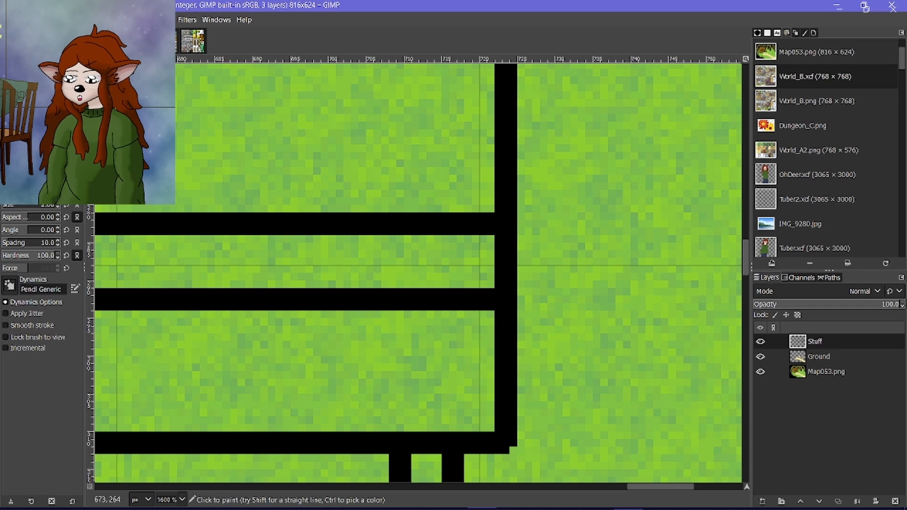
Erase the old horizontal divider above the new lower line with a straight hard-edged Eraser stroke, keeping the vehicle's sides intact.
{"action": "key", "text": "shift+e"}
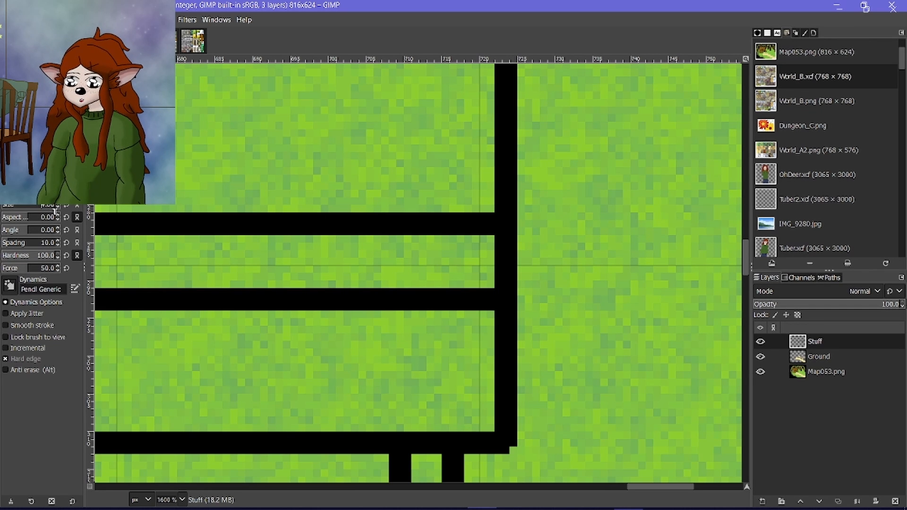
{"action": "left_click", "coordinate": [482, 224]}
{"action": "scroll", "coordinate": [476, 226], "scroll_direction": "left", "scroll_amount": 8, "text": "shift"}
{"action": "left_click", "coordinate": [362, 224], "text": "shift"}
{"action": "scroll", "coordinate": [379, 225], "scroll_direction": "down", "scroll_amount": 5, "text": "ctrl"}
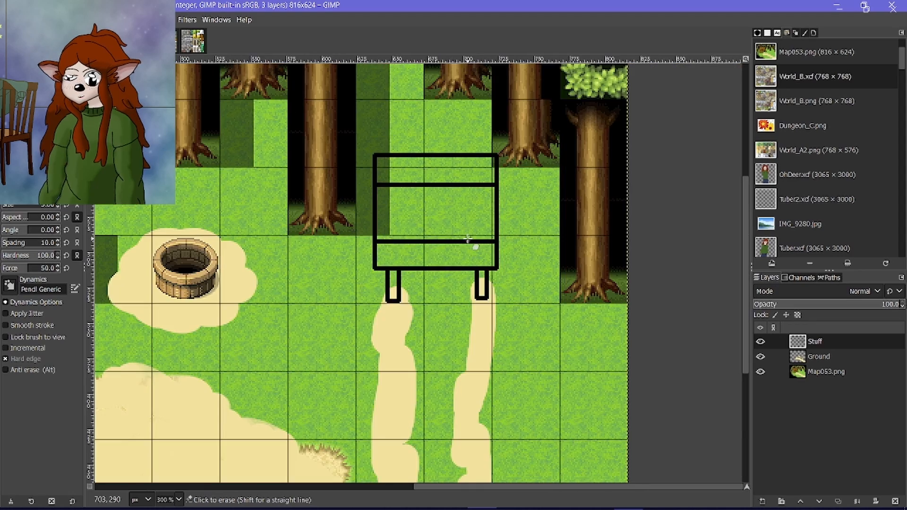
{"action": "scroll", "coordinate": [472, 242], "scroll_direction": "down", "scroll_amount": 1, "text": "ctrl"}
{"action": "scroll", "coordinate": [473, 238], "scroll_direction": "down", "scroll_amount": 4, "text": "ctrl"}
{"action": "scroll", "coordinate": [474, 239], "scroll_direction": "up", "scroll_amount": 5, "text": "ctrl"}
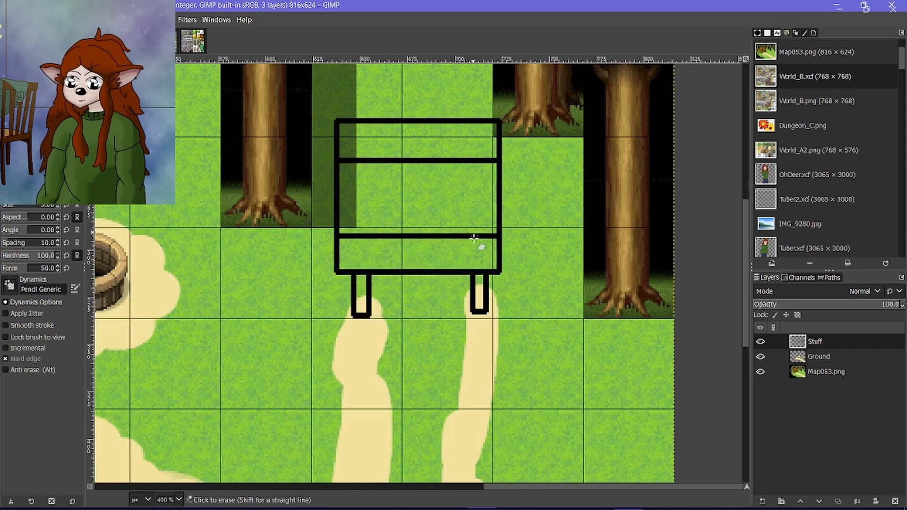
Try Bucket Fill on the vehicle's top panel with very dark brown sampled from the cabin, and undo the fill.
{"action": "scroll", "coordinate": [474, 240], "scroll_direction": "down", "scroll_amount": 1, "text": "ctrl"}
{"action": "scroll", "coordinate": [474, 238], "scroll_direction": "down", "scroll_amount": 1, "text": "ctrl"}
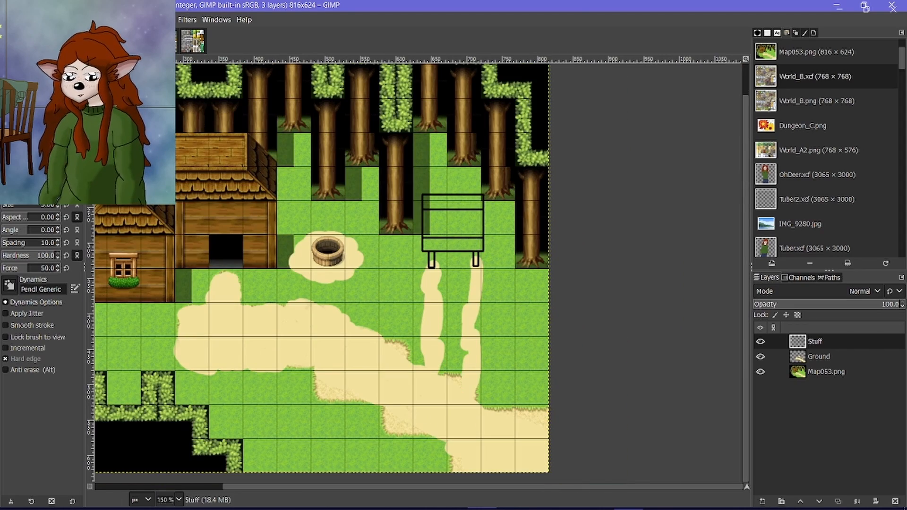
{"action": "scroll", "coordinate": [255, 245], "scroll_direction": "up", "scroll_amount": 9, "text": "ctrl"}
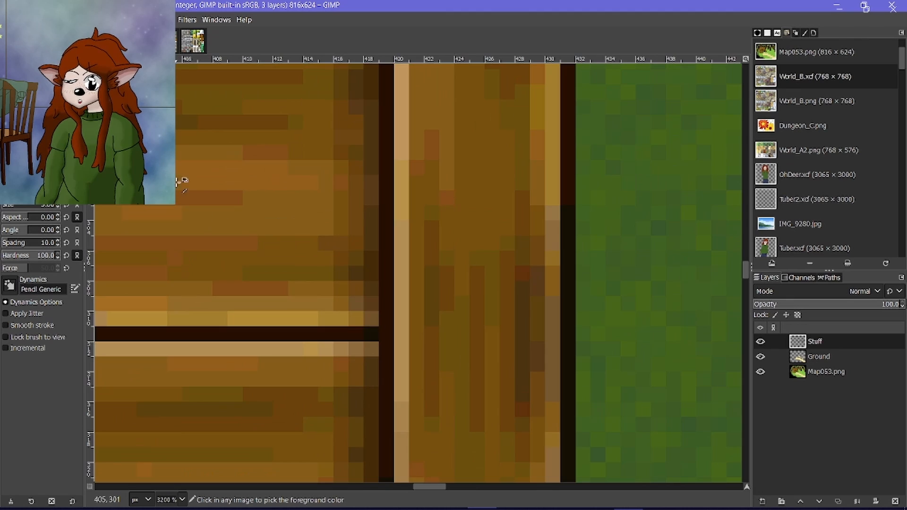
{"action": "scroll", "coordinate": [213, 179], "scroll_direction": "down", "scroll_amount": 6, "text": "ctrl"}
{"action": "scroll", "coordinate": [212, 179], "scroll_direction": "right", "scroll_amount": 5}
{"action": "scroll", "coordinate": [213, 179], "scroll_direction": "up", "scroll_amount": 3}
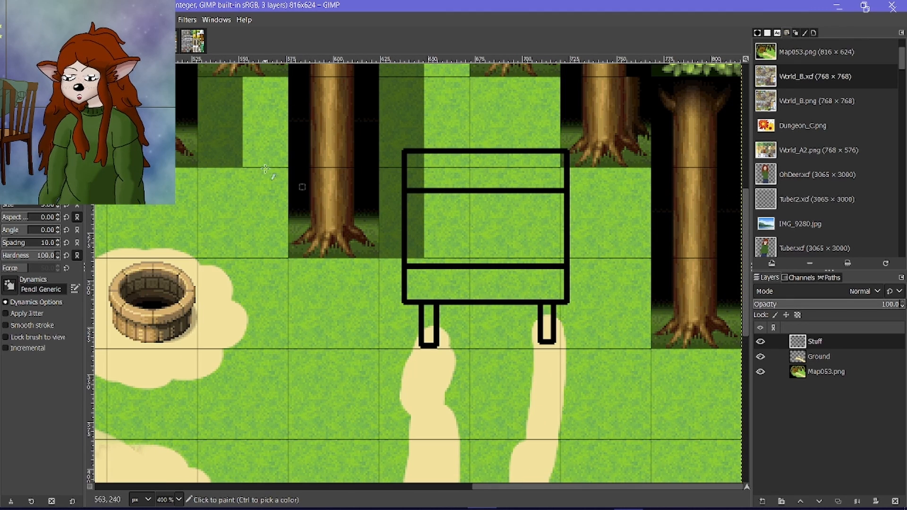
{"action": "key", "text": "shift+b"}
{"action": "scroll", "coordinate": [492, 209], "scroll_direction": "up", "scroll_amount": 1, "text": "ctrl"}
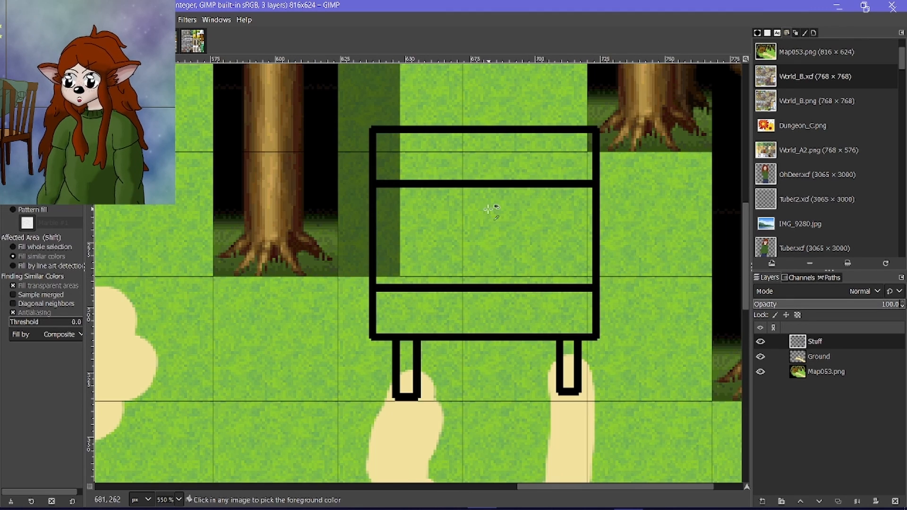
{"action": "left_click", "coordinate": [487, 163]}
{"action": "scroll", "coordinate": [486, 163], "scroll_direction": "down", "scroll_amount": 4, "text": "ctrl"}
{"action": "scroll", "coordinate": [213, 158], "scroll_direction": "up", "scroll_amount": 8, "text": "ctrl"}
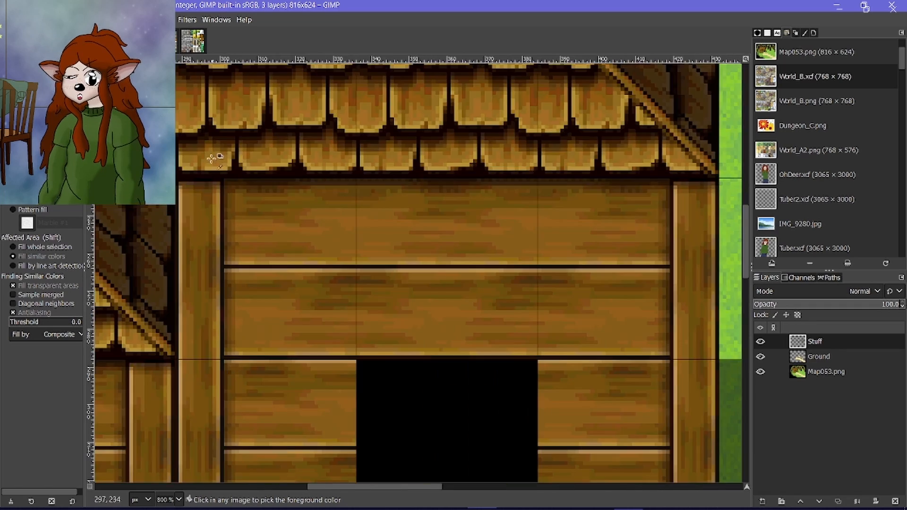
{"action": "scroll", "coordinate": [282, 158], "scroll_direction": "down", "scroll_amount": 5, "text": "ctrl"}
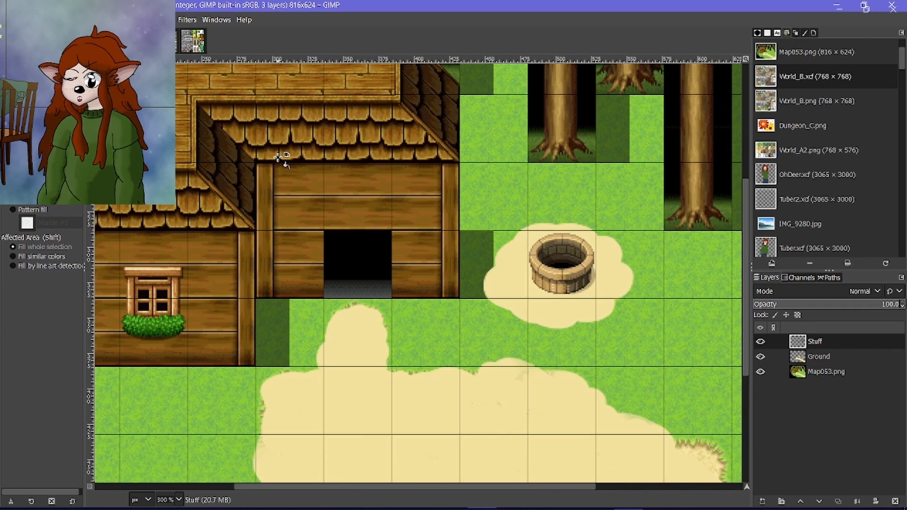
{"action": "scroll", "coordinate": [421, 196], "scroll_direction": "right", "scroll_amount": 5}
{"action": "left_click", "coordinate": [548, 169]}
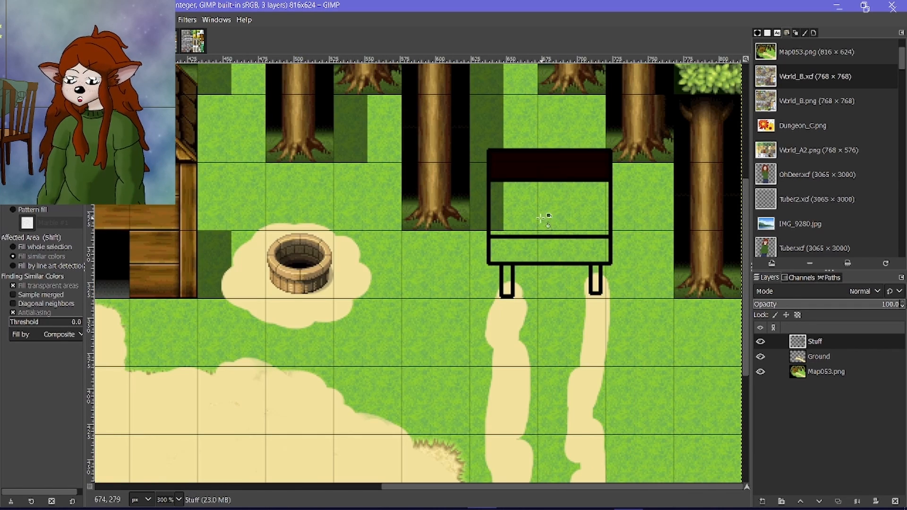
{"action": "key", "text": "ctrl+z"}
Fill the vehicle's top and bottom panels with dark brown from the shaded roof shingles and its middle panel with orange-brown from the roof planks.
{"action": "scroll", "coordinate": [196, 210], "scroll_direction": "up", "scroll_amount": 6, "text": "ctrl"}
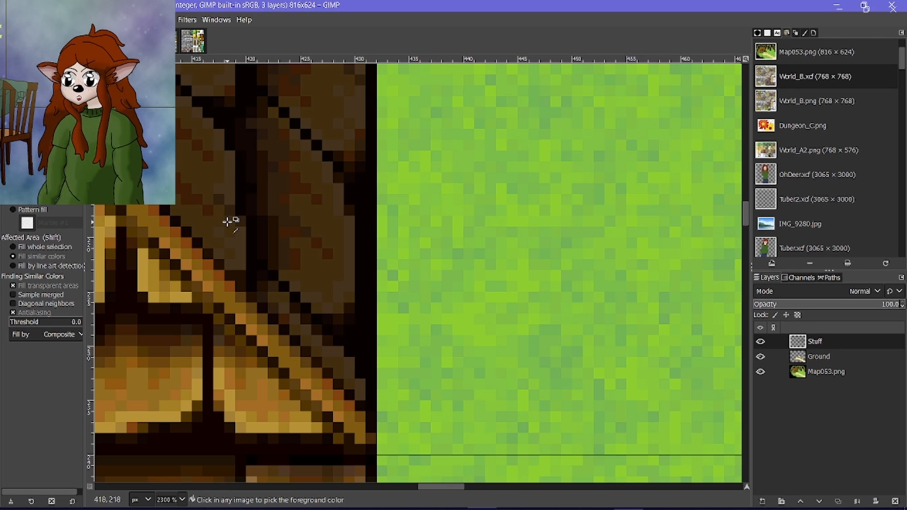
{"action": "scroll", "coordinate": [195, 170], "scroll_direction": "down", "scroll_amount": 8, "text": "ctrl"}
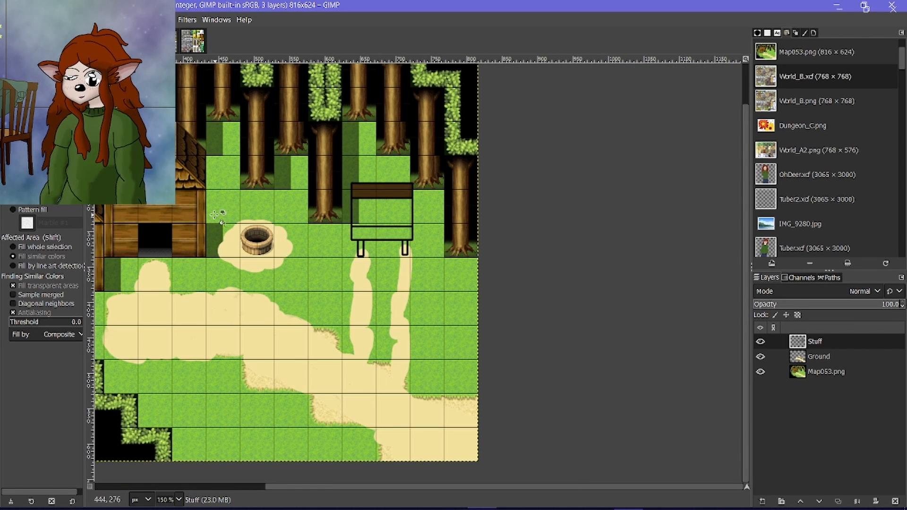
{"action": "scroll", "coordinate": [128, 137], "scroll_direction": "up", "scroll_amount": 5, "text": "ctrl"}
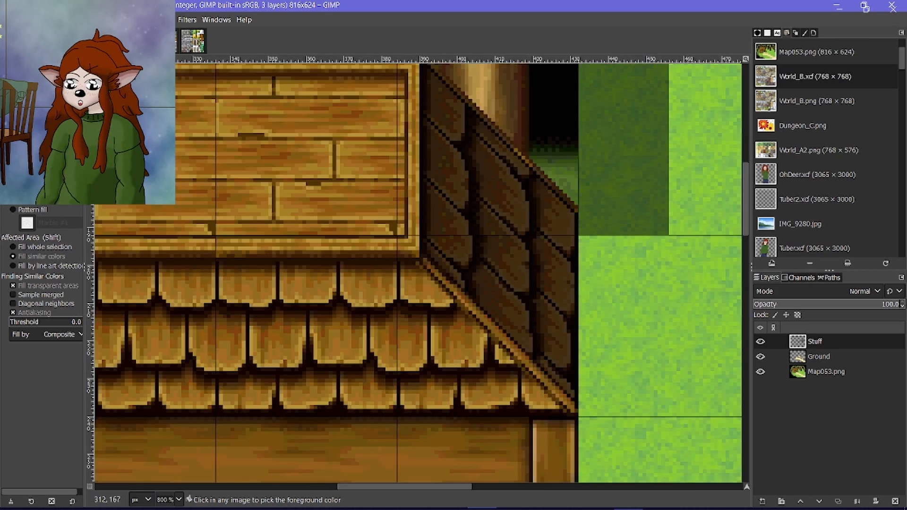
{"action": "scroll", "coordinate": [246, 173], "scroll_direction": "up", "scroll_amount": 4, "text": "ctrl"}
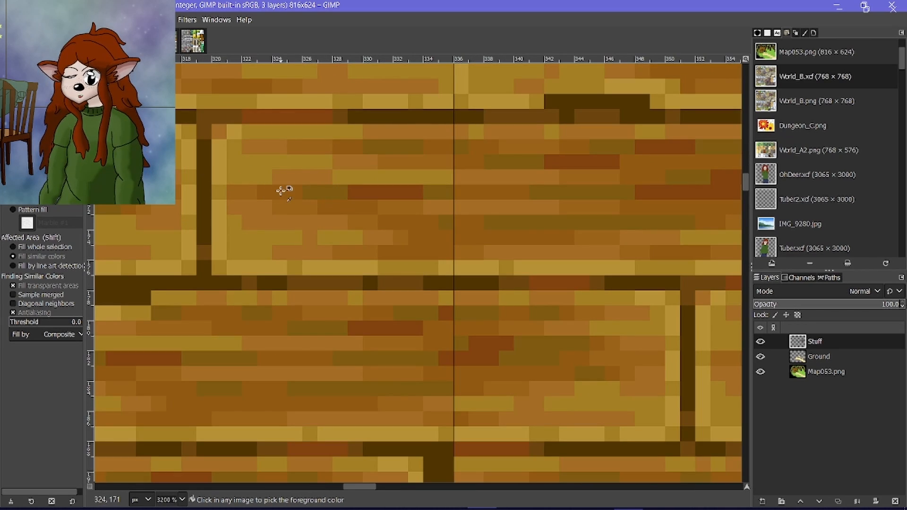
{"action": "scroll", "coordinate": [282, 191], "scroll_direction": "down", "scroll_amount": 9, "text": "ctrl"}
{"action": "scroll", "coordinate": [444, 264], "scroll_direction": "up", "scroll_amount": 1, "text": "ctrl"}
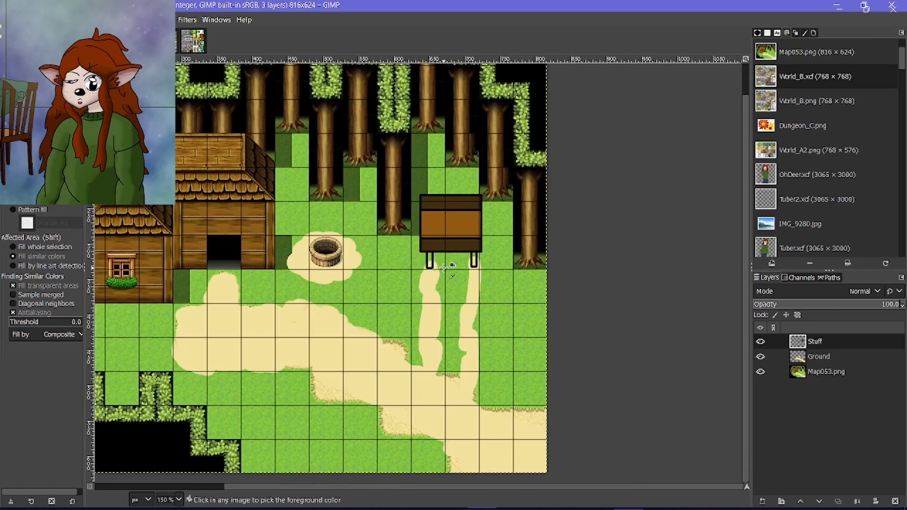
Fill the insides of both wheels with the same dark brown as the vehicle's bottom panel.
{"action": "scroll", "coordinate": [444, 267], "scroll_direction": "up", "scroll_amount": 4, "text": "ctrl"}
{"action": "left_click", "coordinate": [395, 253]}
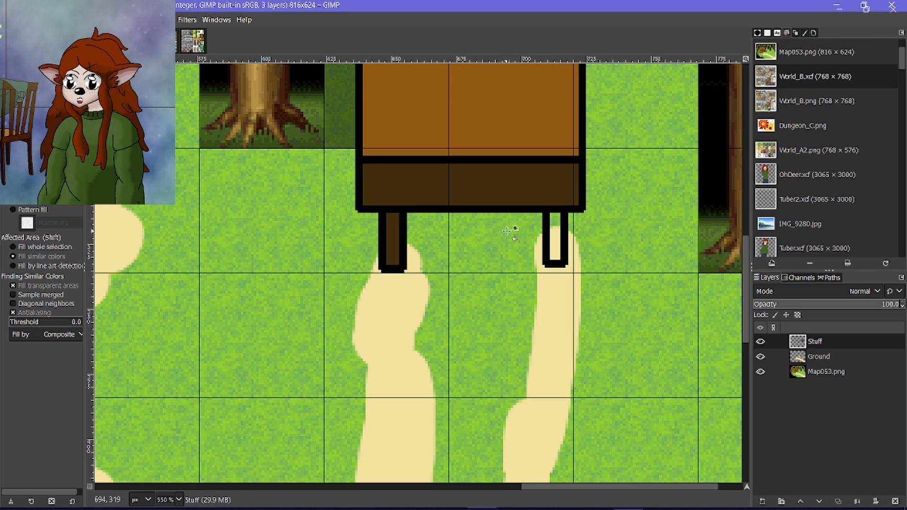
{"action": "left_click", "coordinate": [555, 234]}
{"action": "scroll", "coordinate": [557, 227], "scroll_direction": "down", "scroll_amount": 7, "text": "ctrl"}
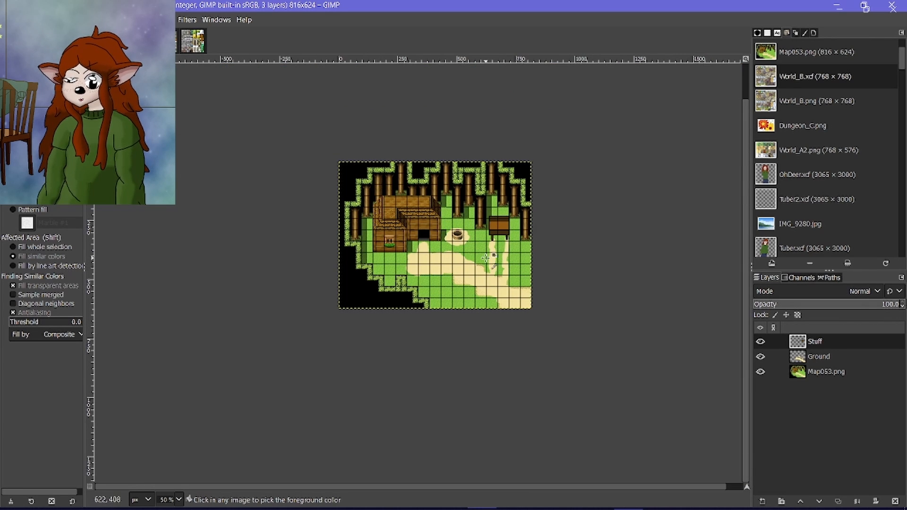
Select the area around the vehicle, cut and paste it, move it about 15 px down, and anchor it to the Stuff layer.
{"action": "scroll", "coordinate": [487, 257], "scroll_direction": "up", "scroll_amount": 4, "text": "ctrl"}
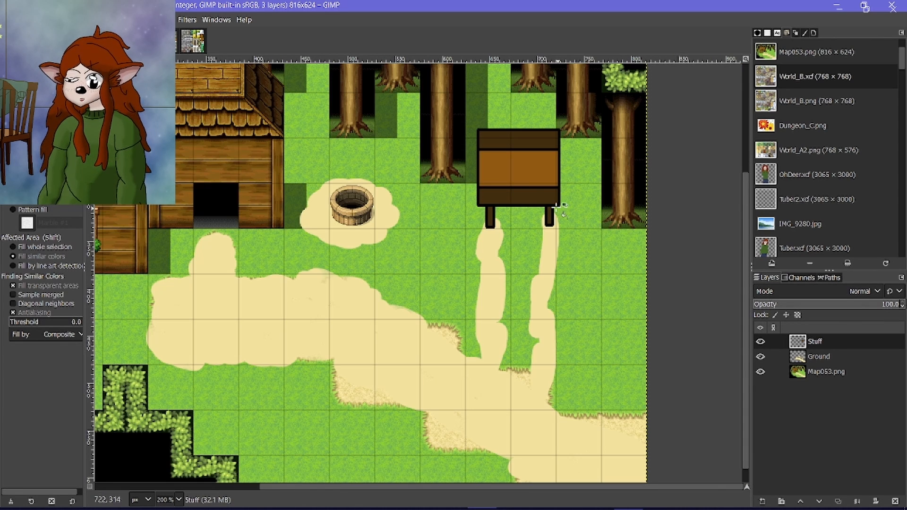
{"action": "key", "text": "r"}
{"action": "left_click_drag", "start_coordinate": [450, 114], "coordinate": [641, 257]}
{"action": "key", "text": "ctrl+x"}
{"action": "key", "text": "ctrl+v"}
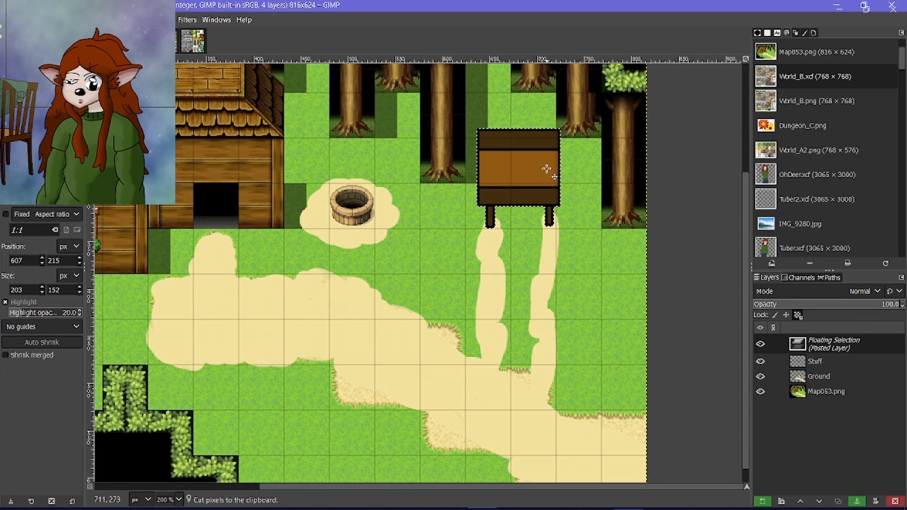
{"action": "left_click_drag", "start_coordinate": [546, 169], "coordinate": [548, 196]}
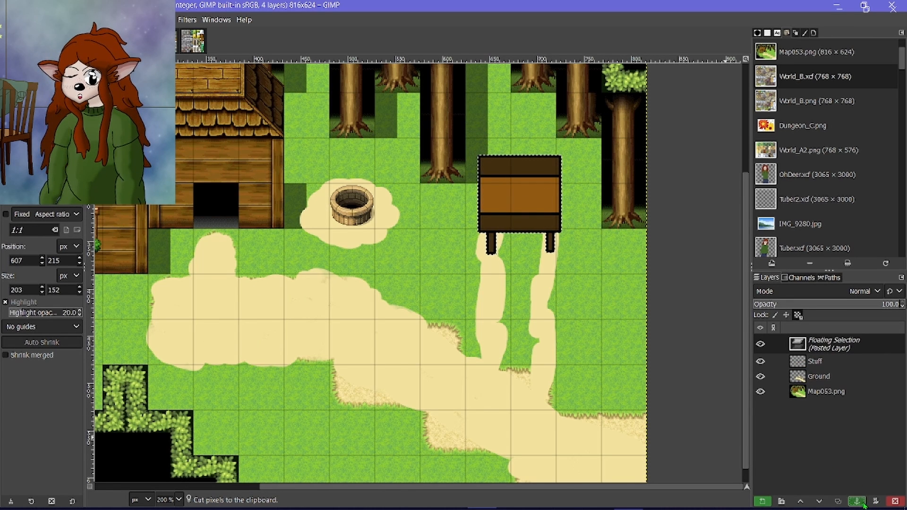
{"action": "left_click", "coordinate": [857, 501]}
Examine the whole scene, and hide the Map053.png layer temporarily to view the painted layers alone.
{"action": "key", "text": "minus"}
{"action": "key", "text": "minus"}
{"action": "key", "text": "minus"}
{"action": "key", "text": "plus"}
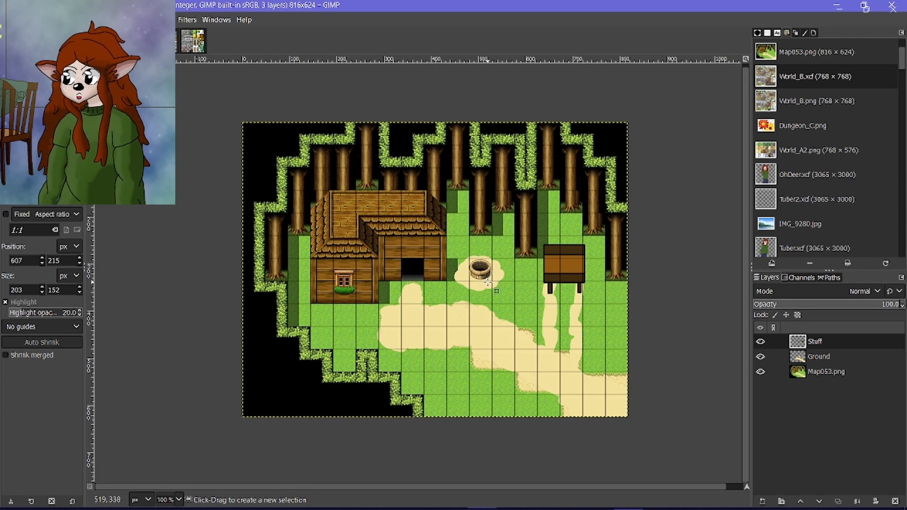
{"action": "scroll", "coordinate": [567, 273], "scroll_direction": "up", "scroll_amount": 2}
{"action": "scroll", "coordinate": [518, 278], "scroll_direction": "down", "scroll_amount": 4}
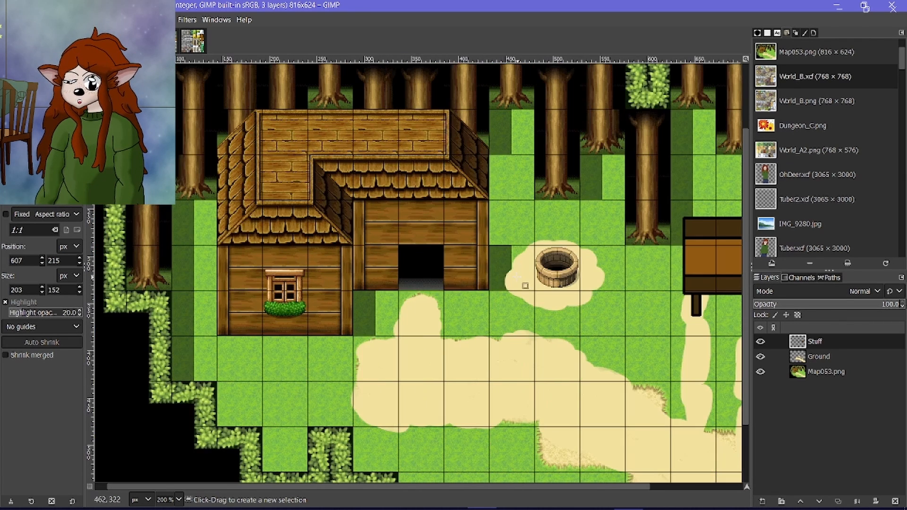
{"action": "scroll", "coordinate": [522, 276], "scroll_direction": "up", "scroll_amount": 2}
{"action": "scroll", "coordinate": [524, 276], "scroll_direction": "up", "scroll_amount": 1}
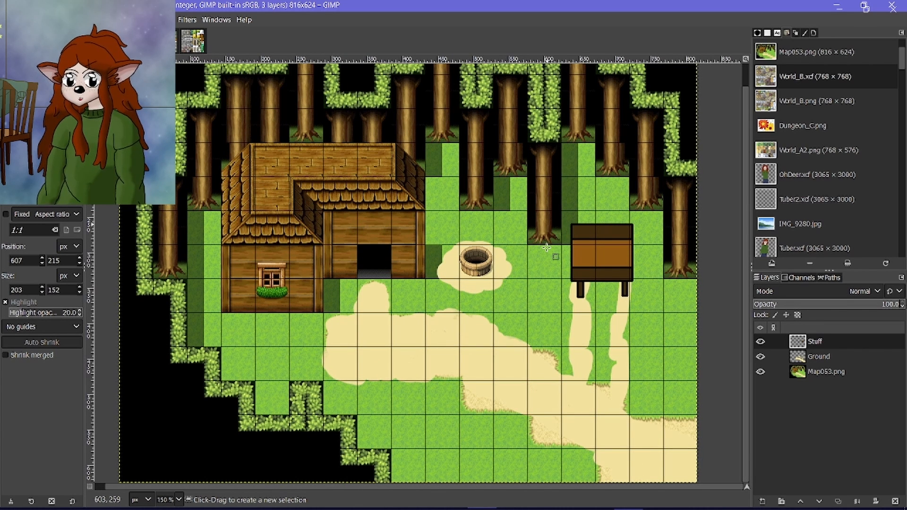
{"action": "scroll", "coordinate": [546, 247], "scroll_direction": "down", "scroll_amount": 1}
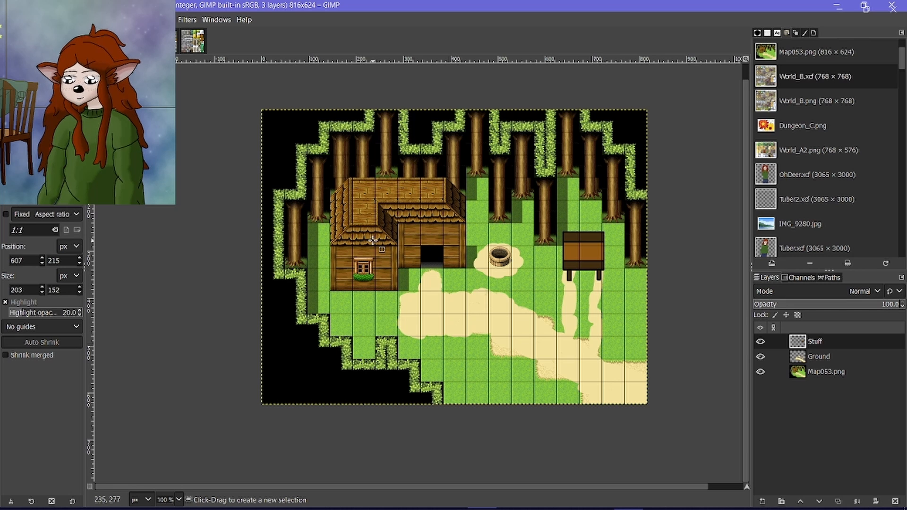
{"action": "left_click", "coordinate": [760, 372]}
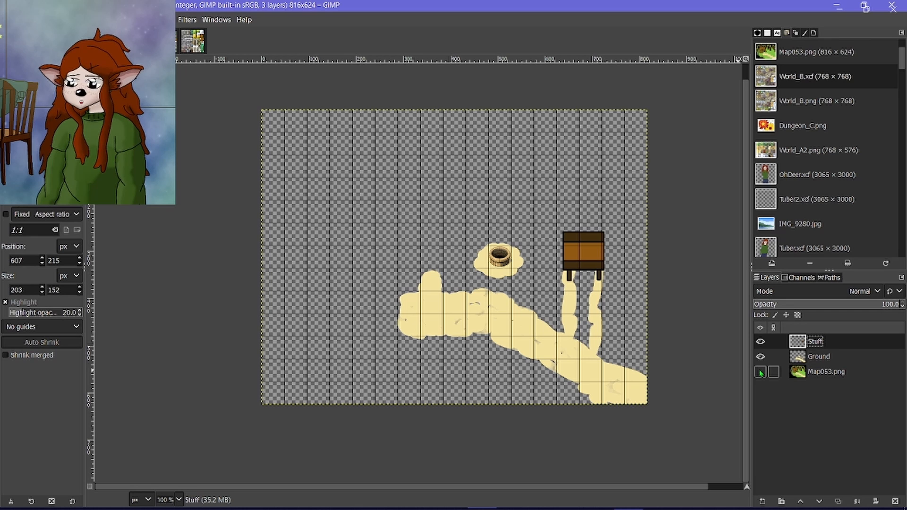
{"action": "left_click", "coordinate": [760, 372]}
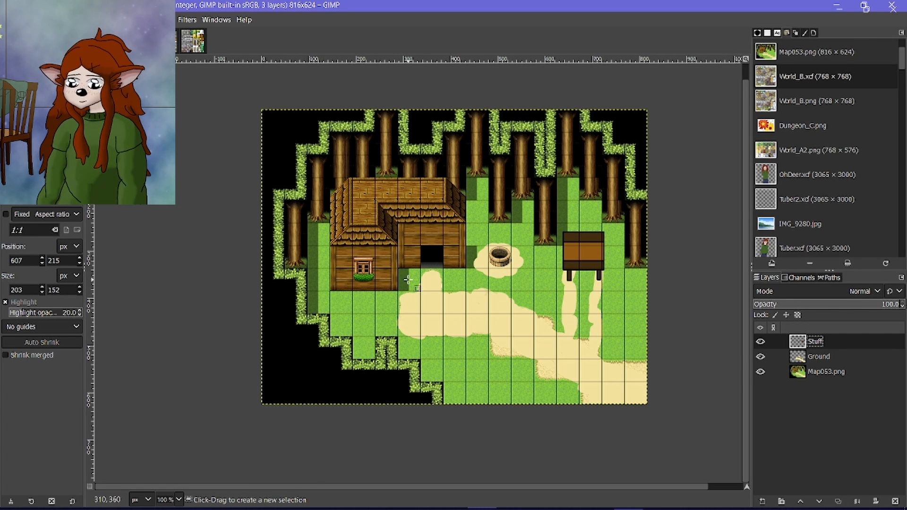
Create a new transparent 816 × 624 px layer named lighting above the Stuff layer.
{"action": "left_click", "coordinate": [762, 501]}
{"action": "type", "text": "I"}
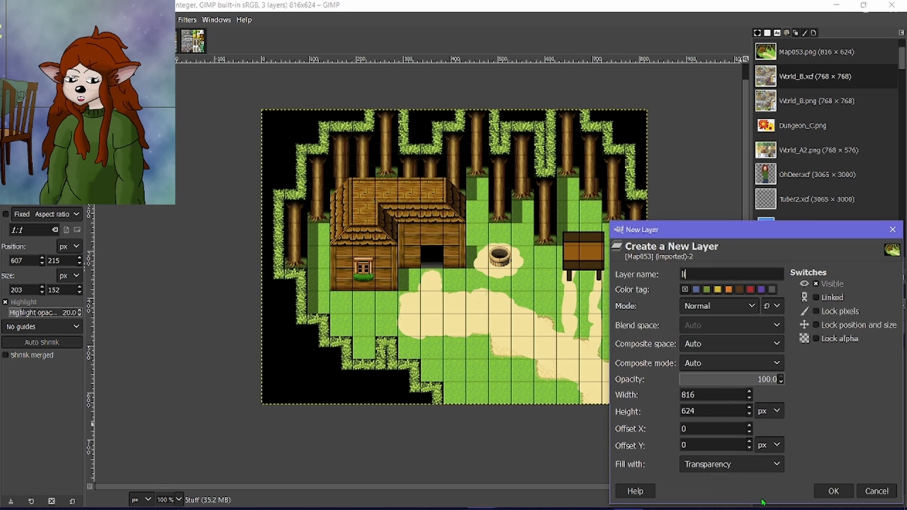
{"action": "key", "text": "Return"}
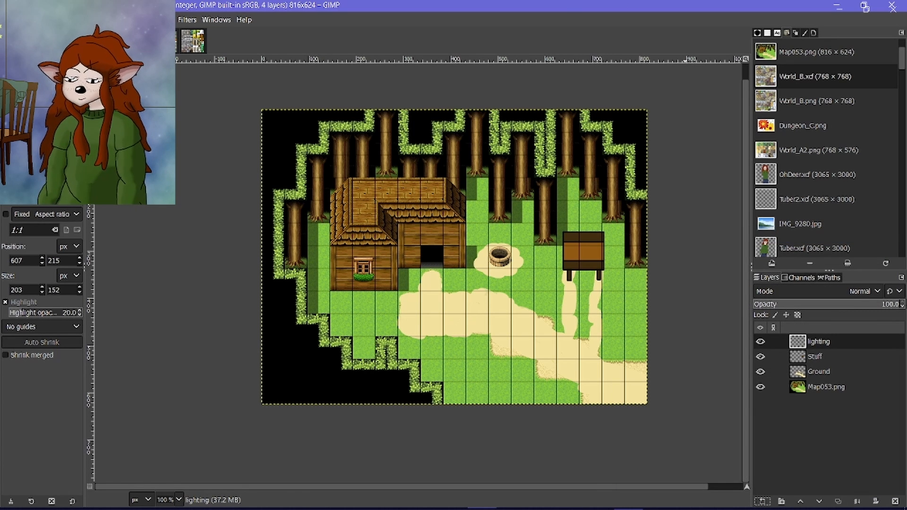
Try a free-select light cone from the cabin doorway's base, widening to x 288–480 at y 480.
{"action": "scroll", "coordinate": [364, 260], "scroll_direction": "up", "scroll_amount": 10}
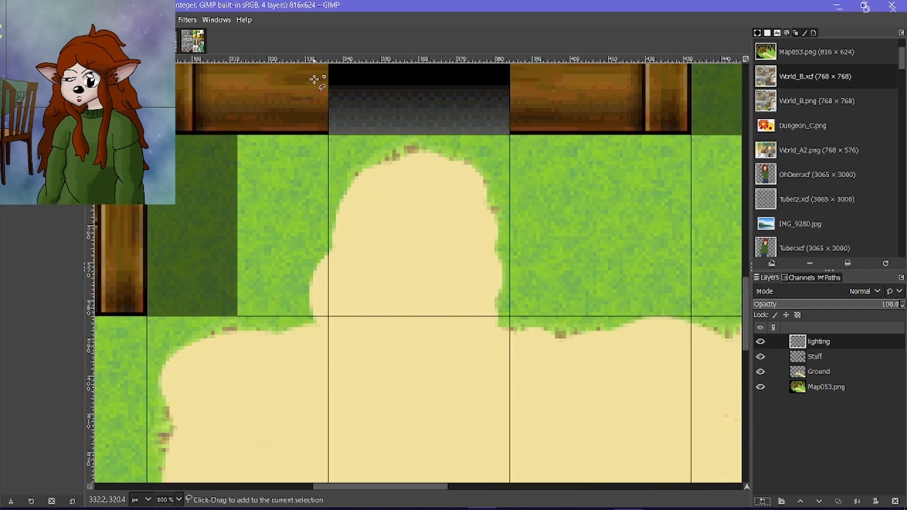
{"action": "scroll", "coordinate": [365, 279], "scroll_direction": "up", "scroll_amount": 2}
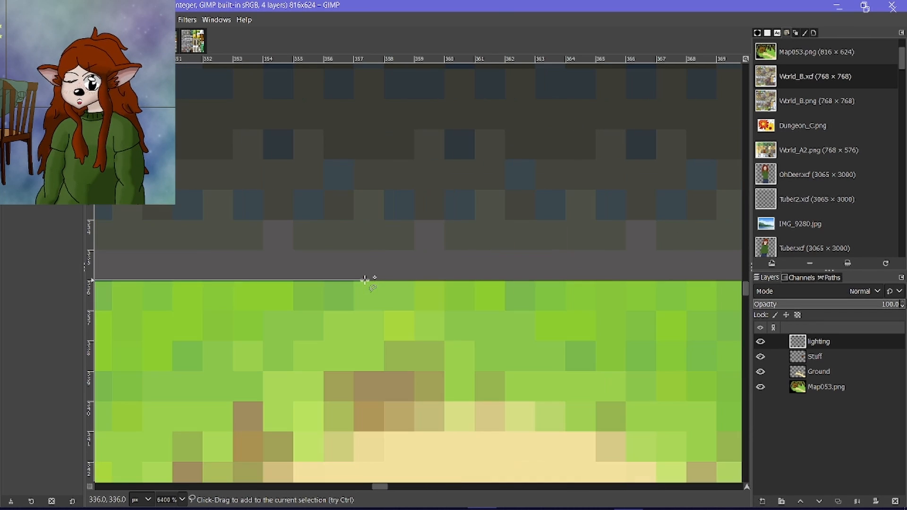
{"action": "scroll", "coordinate": [364, 278], "scroll_direction": "right", "scroll_amount": 5}
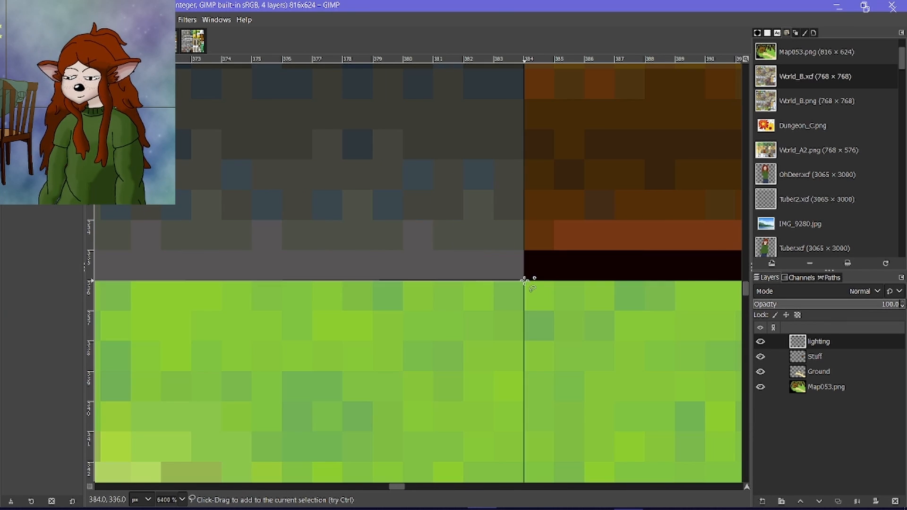
{"action": "scroll", "coordinate": [520, 280], "scroll_direction": "down", "scroll_amount": 10}
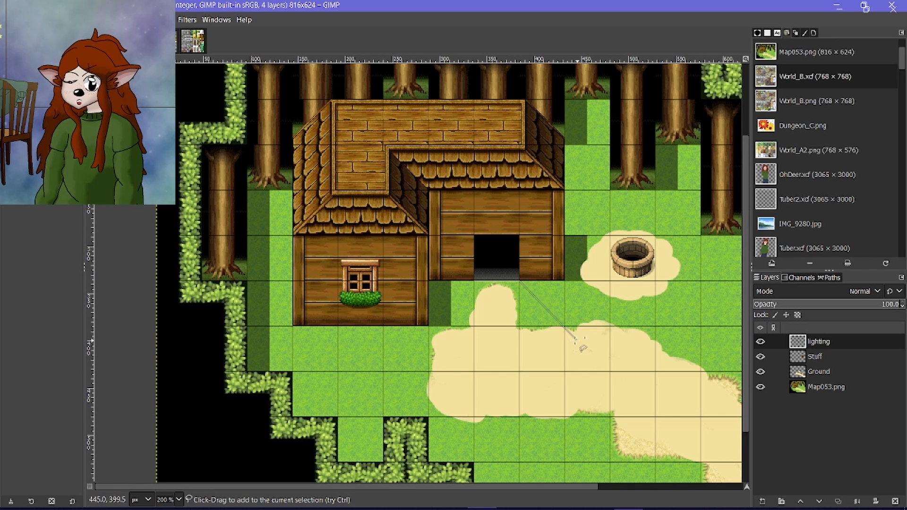
{"action": "scroll", "coordinate": [609, 418], "scroll_direction": "up", "scroll_amount": 6}
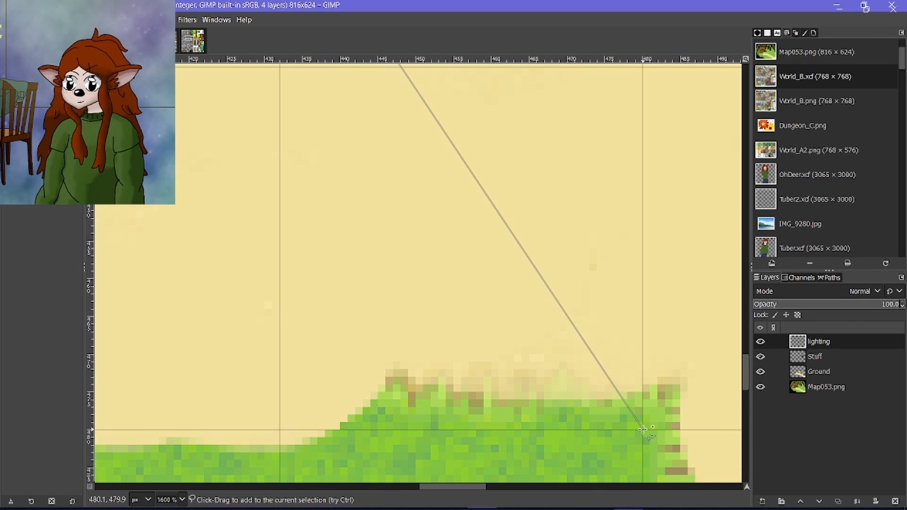
{"action": "scroll", "coordinate": [609, 422], "scroll_direction": "down", "scroll_amount": 3}
{"action": "scroll", "coordinate": [608, 422], "scroll_direction": "down", "scroll_amount": 2}
{"action": "left_click", "coordinate": [614, 422]}
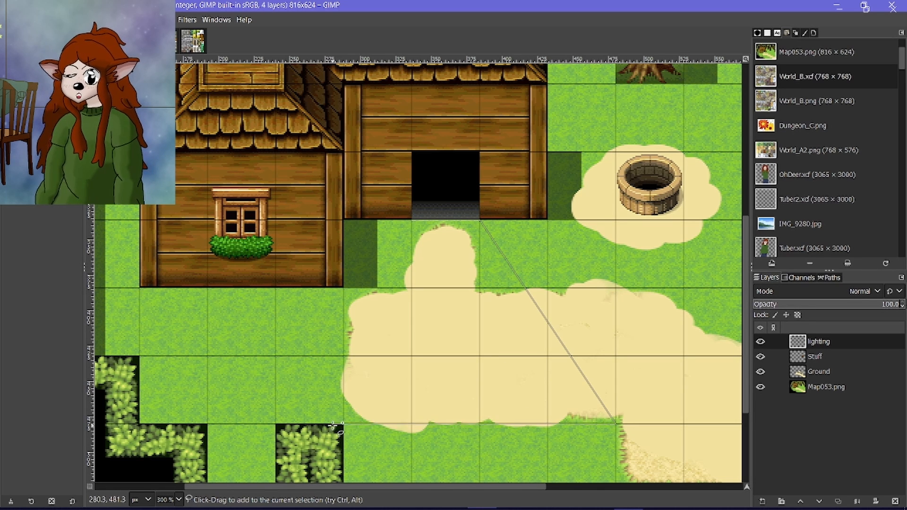
{"action": "scroll", "coordinate": [361, 423], "scroll_direction": "up", "scroll_amount": 10}
{"action": "left_click", "coordinate": [435, 399]}
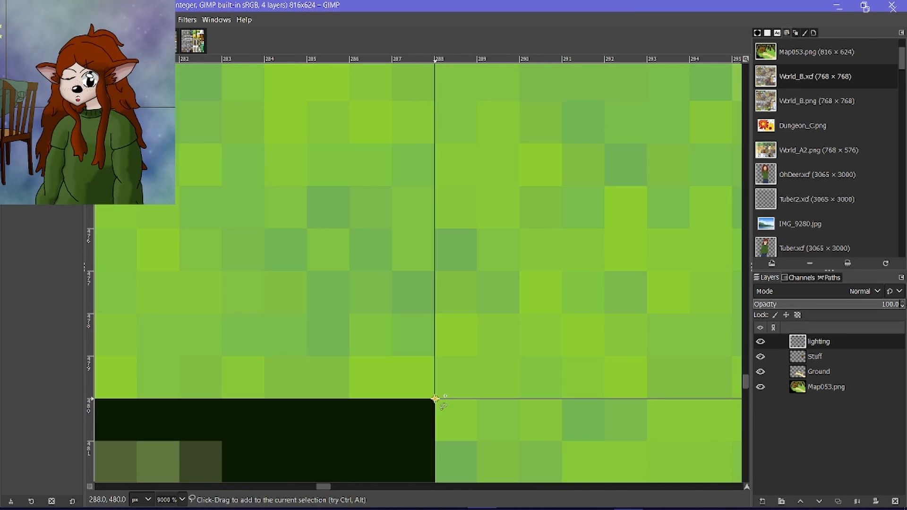
{"action": "scroll", "coordinate": [478, 398], "scroll_direction": "down", "scroll_amount": 8}
{"action": "scroll", "coordinate": [488, 300], "scroll_direction": "up", "scroll_amount": 5}
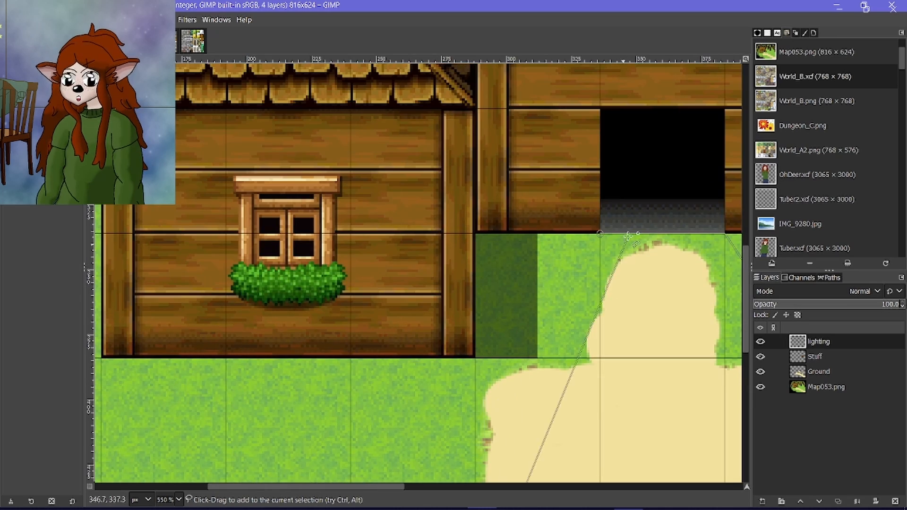
{"action": "scroll", "coordinate": [609, 227], "scroll_direction": "up", "scroll_amount": 5}
{"action": "left_click", "coordinate": [546, 266]}
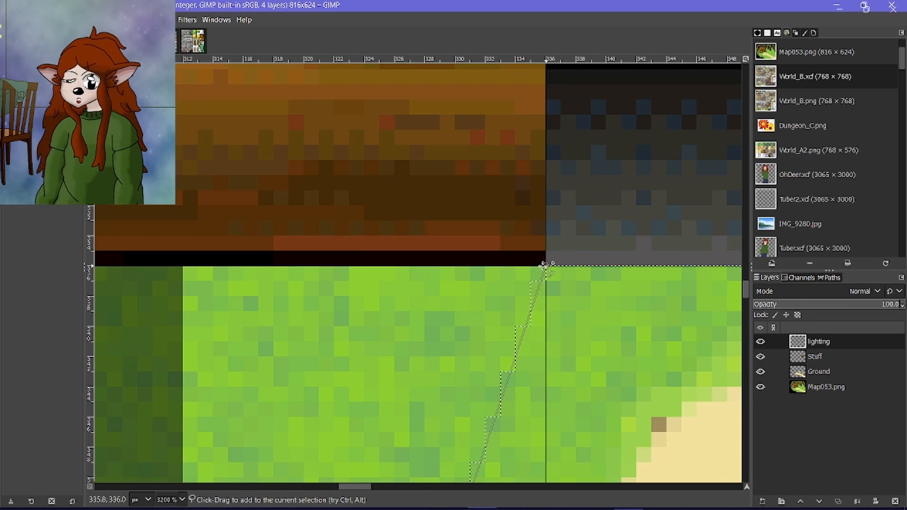
{"action": "scroll", "coordinate": [546, 266], "scroll_direction": "down", "scroll_amount": 8}
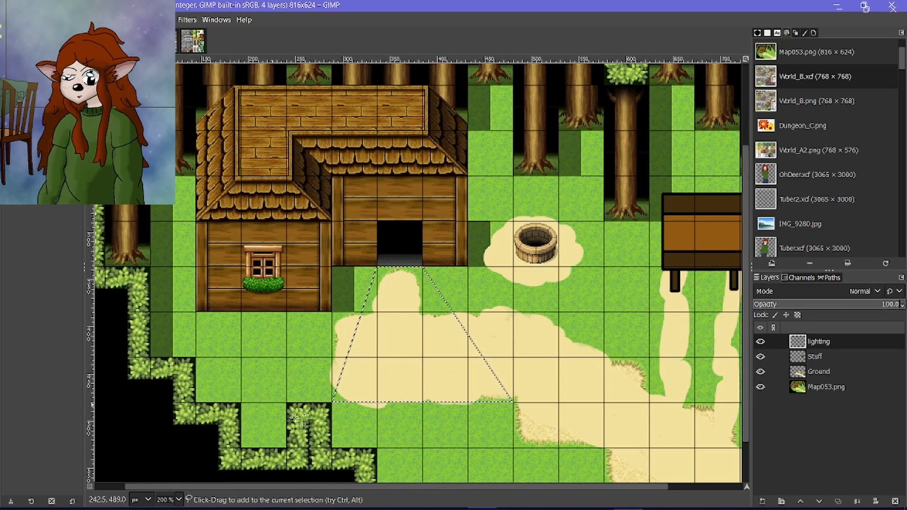
Free-select a wider light cone from the doorway's base corners, x 336–384 at y 336, down to x 240–480 at y 480.
{"action": "scroll", "coordinate": [295, 420], "scroll_direction": "up", "scroll_amount": 2}
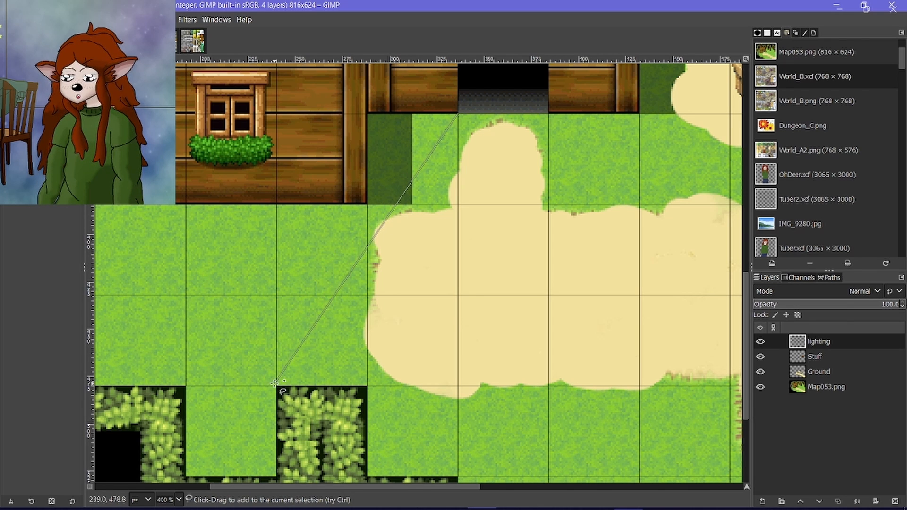
{"action": "left_click", "coordinate": [186, 386]}
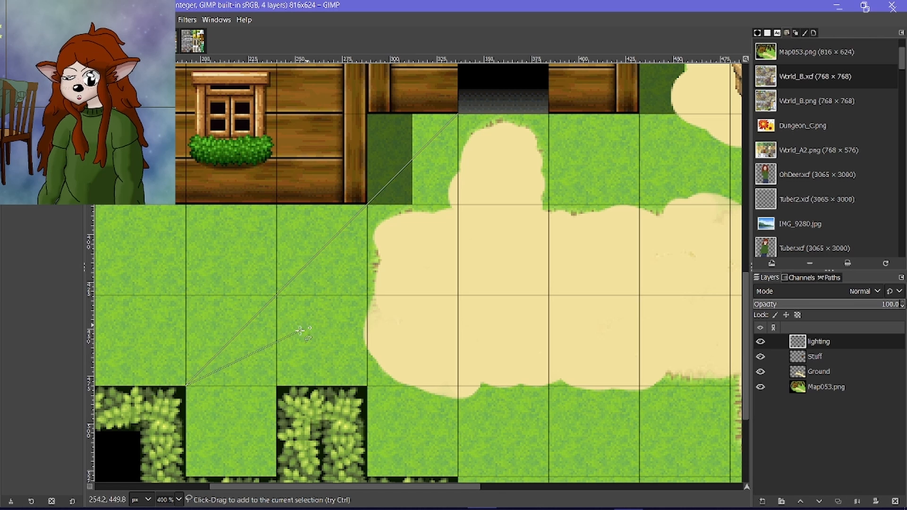
{"action": "scroll", "coordinate": [590, 391], "scroll_direction": "right", "scroll_amount": 3}
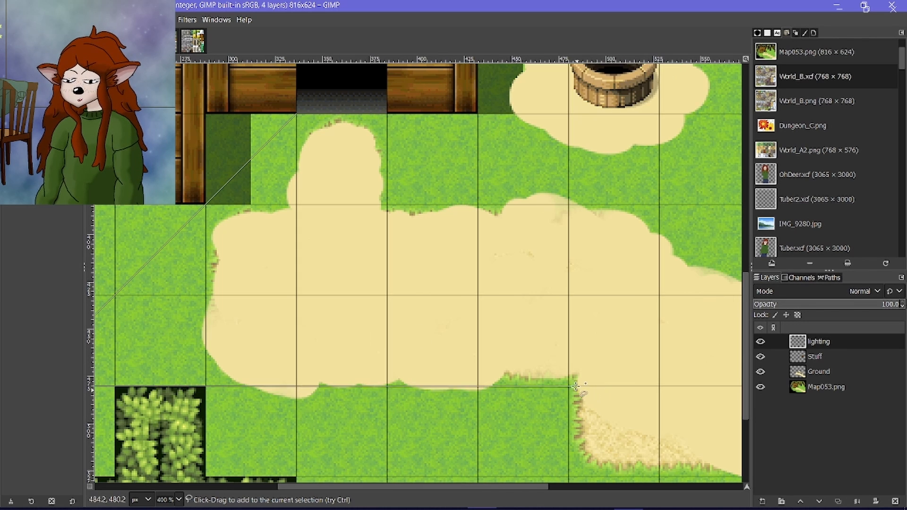
{"action": "scroll", "coordinate": [555, 380], "scroll_direction": "up", "scroll_amount": 4}
{"action": "left_click", "coordinate": [555, 381]}
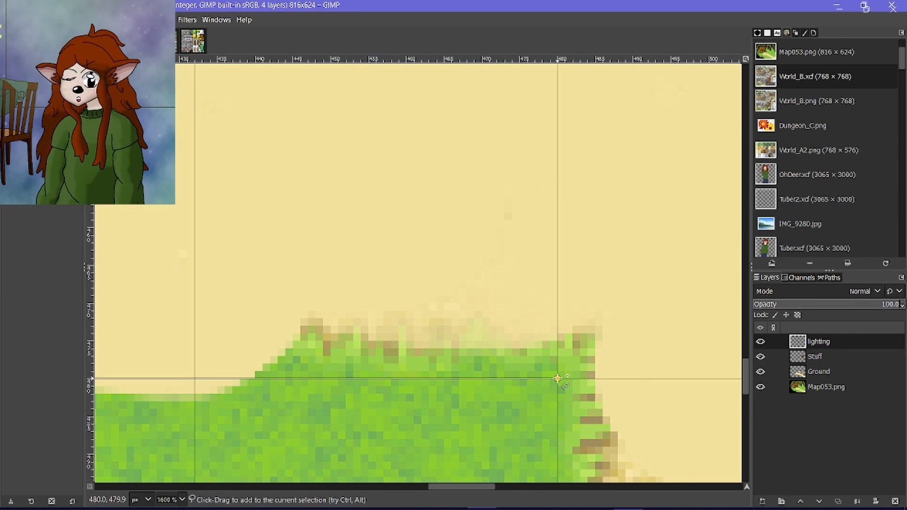
{"action": "scroll", "coordinate": [555, 381], "scroll_direction": "down", "scroll_amount": 4}
{"action": "scroll", "coordinate": [395, 106], "scroll_direction": "up", "scroll_amount": 5}
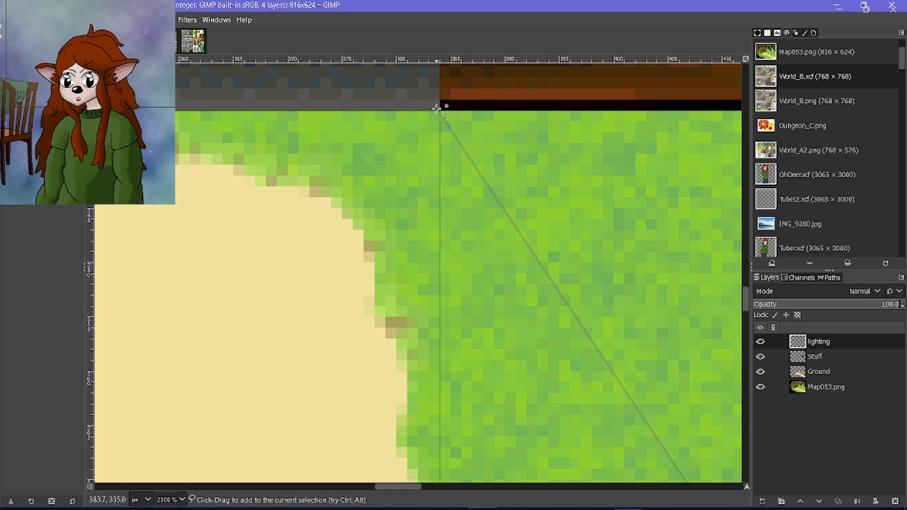
{"action": "left_click", "coordinate": [440, 111]}
{"action": "scroll", "coordinate": [401, 121], "scroll_direction": "left", "scroll_amount": 8}
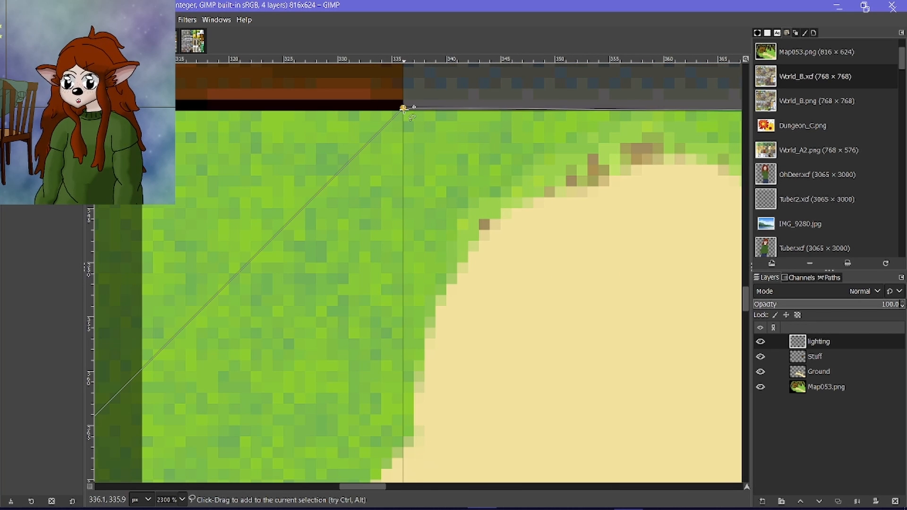
{"action": "scroll", "coordinate": [403, 108], "scroll_direction": "down", "scroll_amount": 6}
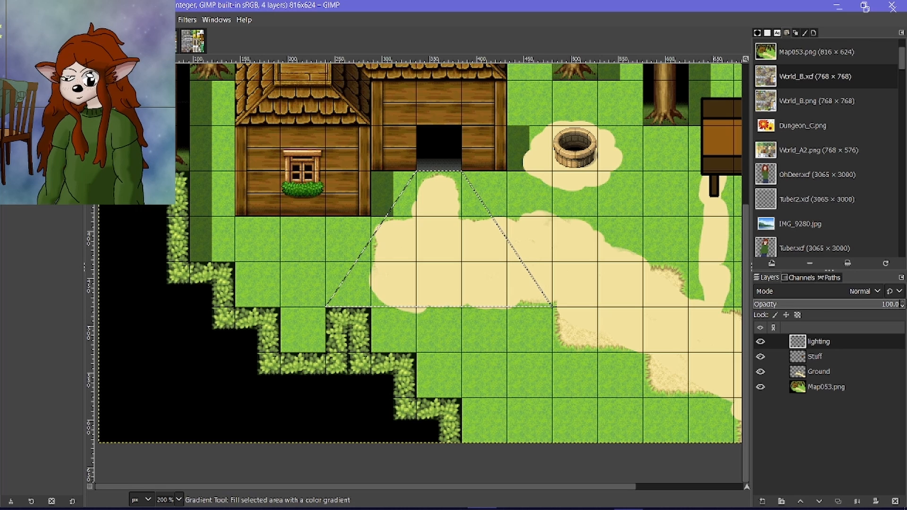
Set up the Gradient tool with a foreground-to-transparent gradient and the pale yellow foreground color f6ff67.
{"action": "key", "text": "g"}
{"action": "left_click", "coordinate": [14, 187]}
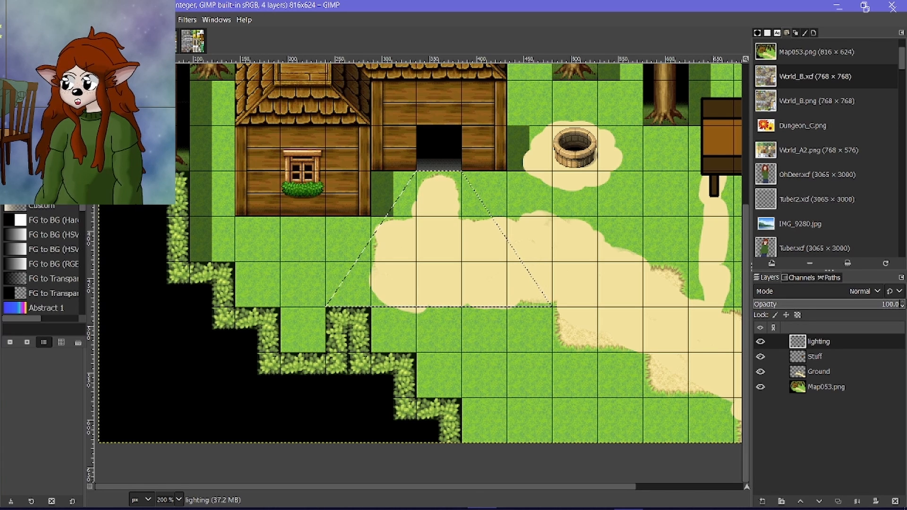
{"action": "left_click", "coordinate": [53, 279]}
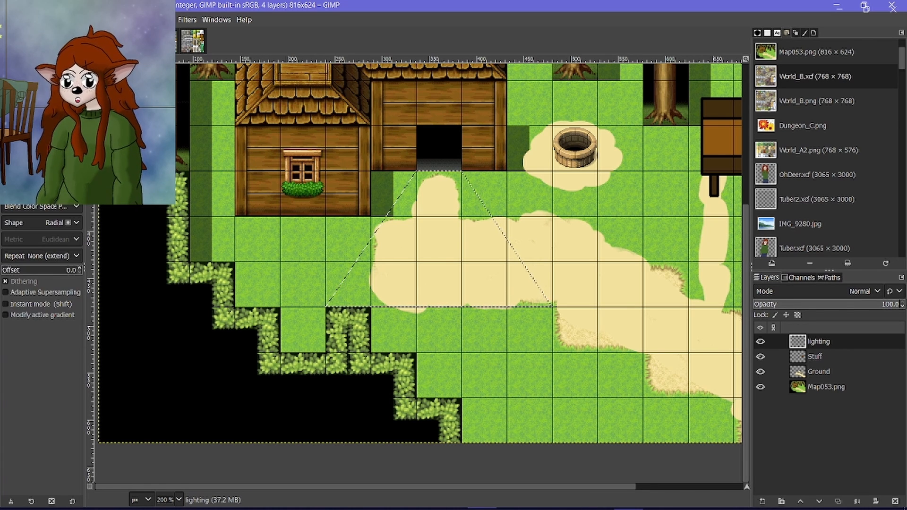
{"action": "left_click", "coordinate": [13, 109]}
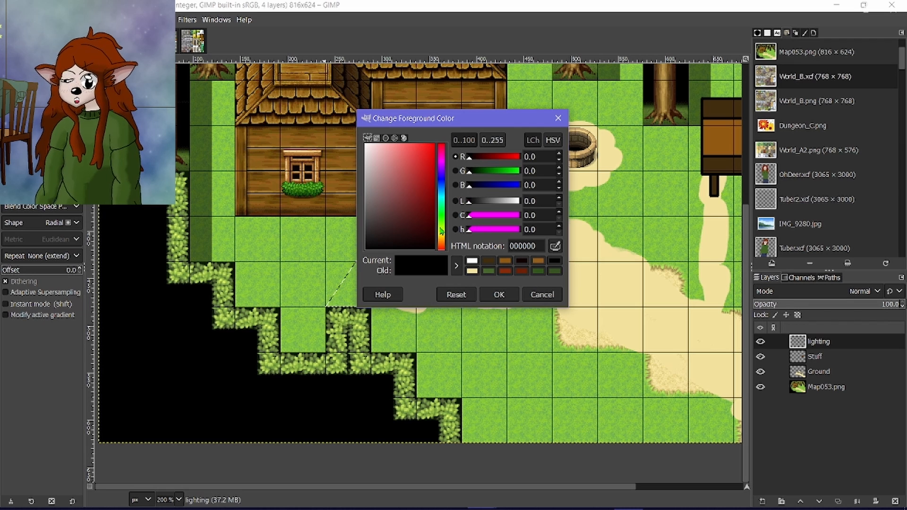
{"action": "left_click", "coordinate": [439, 235]}
{"action": "left_click_drag", "start_coordinate": [410, 178], "coordinate": [407, 142]}
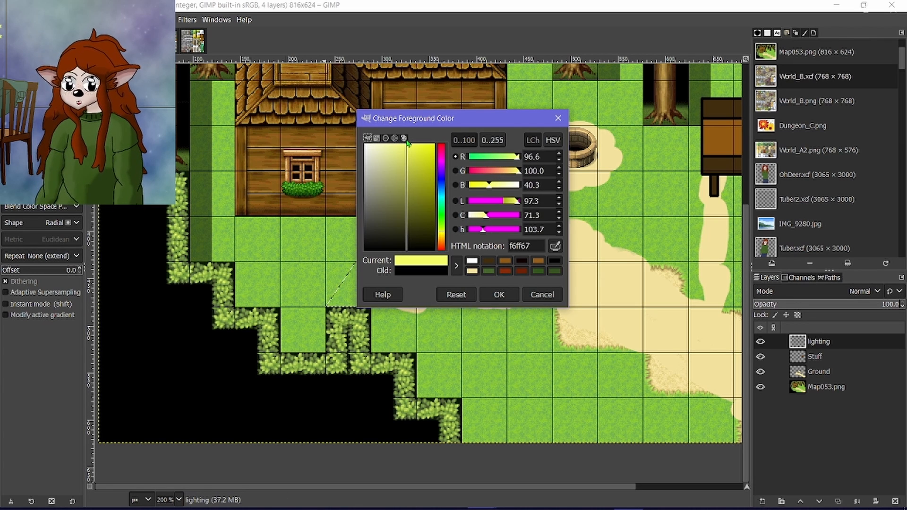
{"action": "left_click", "coordinate": [499, 293]}
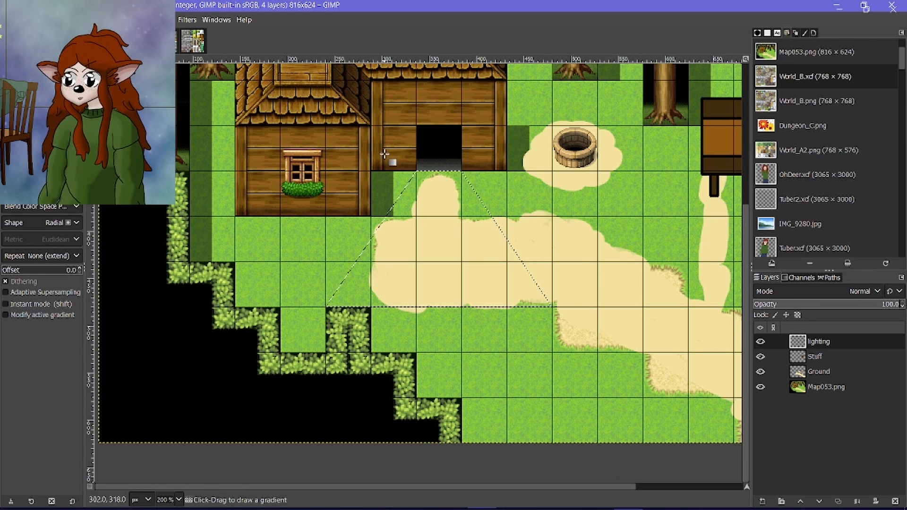
Apply the yellow gradient from inside the doorway down to an endpoint of about 371, 572, and clear the selection.
{"action": "left_click_drag", "start_coordinate": [442, 147], "coordinate": [451, 303]}
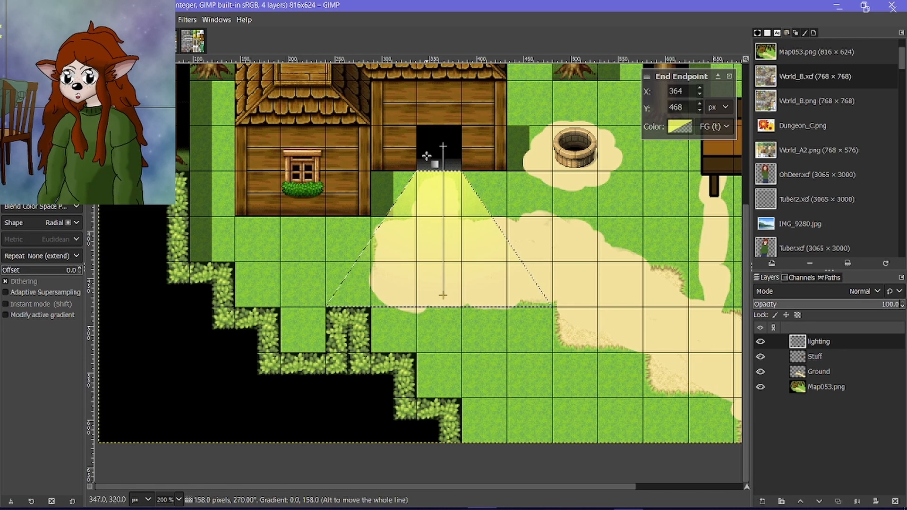
{"action": "scroll", "coordinate": [426, 155], "scroll_direction": "down", "scroll_amount": 2}
{"action": "left_click_drag", "start_coordinate": [435, 226], "coordinate": [438, 275]}
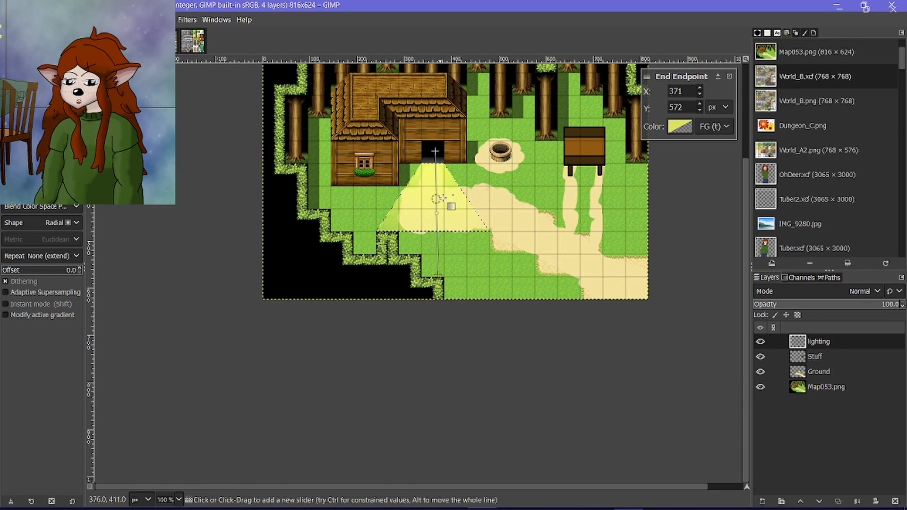
{"action": "key", "text": "Return"}
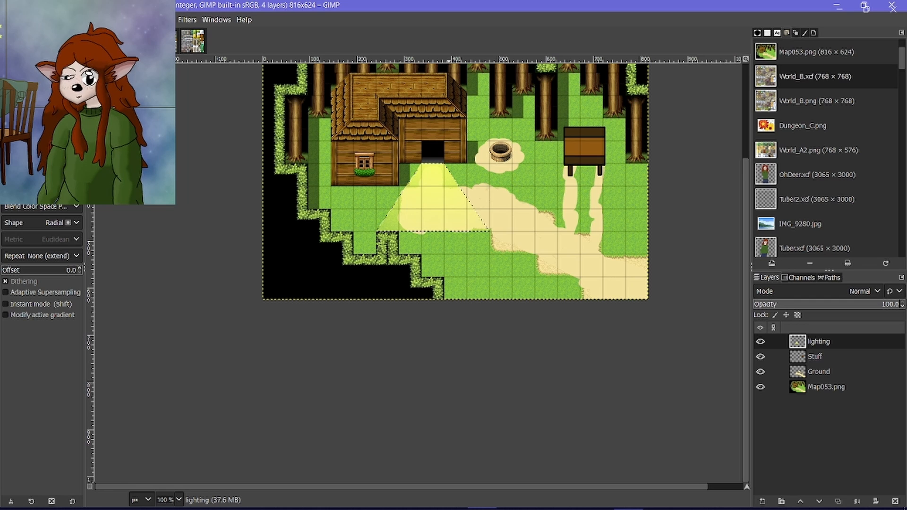
{"action": "left_click", "coordinate": [46, 20]}
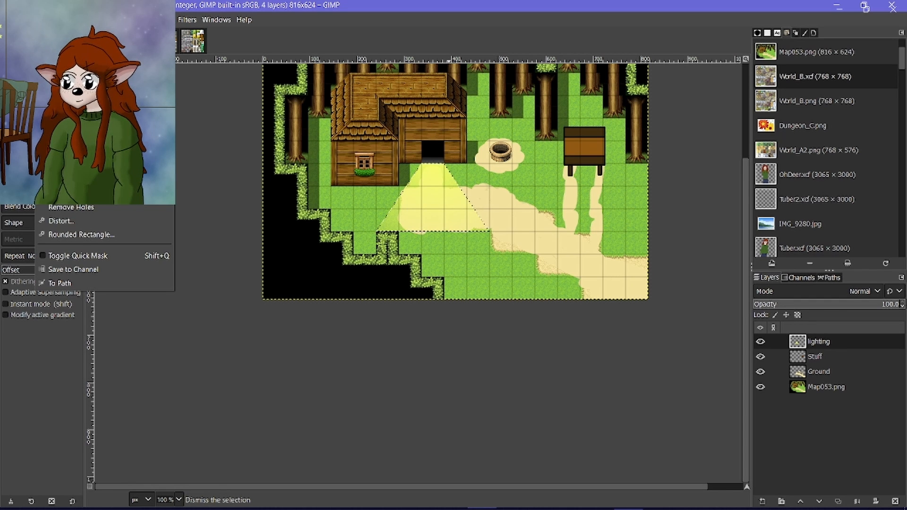
{"action": "left_click", "coordinate": [71, 49]}
Soften the light cone on the lighting layer with a Gaussian Blur of 5.50 on both axes.
{"action": "left_click", "coordinate": [187, 19]}
{"action": "mouse_move", "coordinate": [293, 95]}
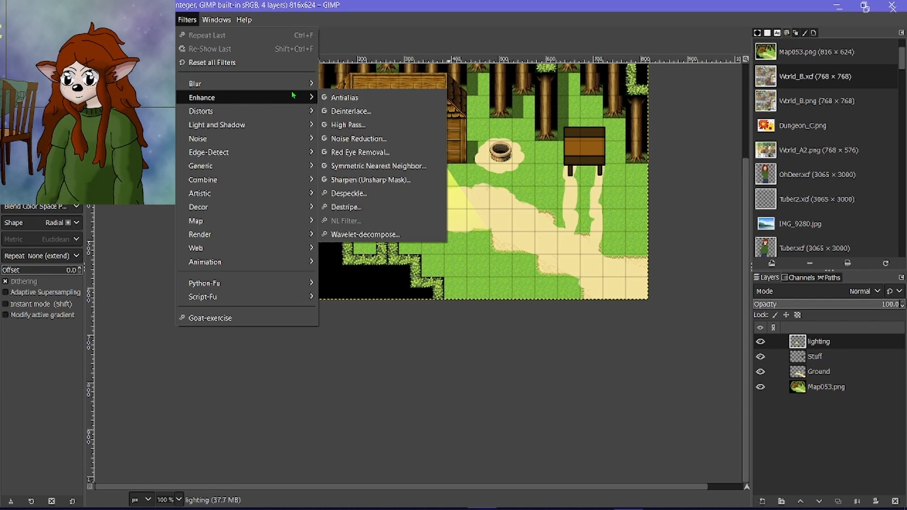
{"action": "left_click", "coordinate": [352, 98]}
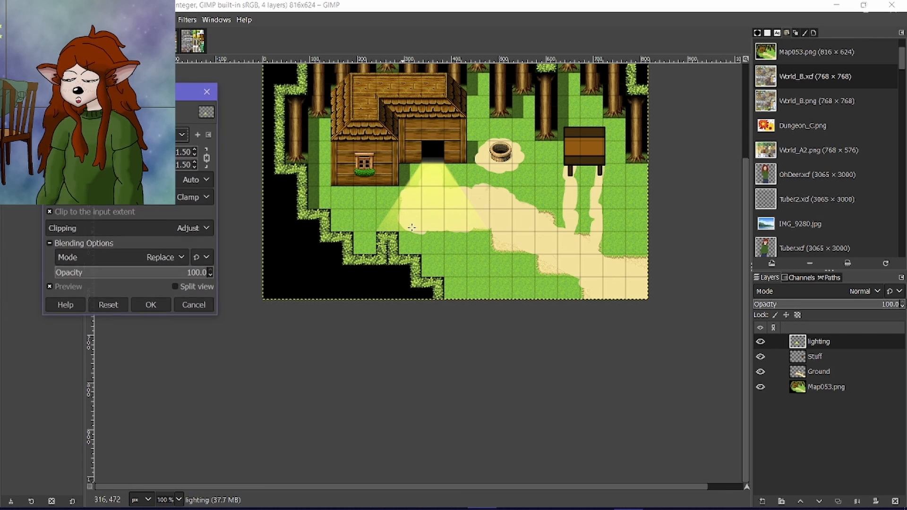
{"action": "scroll", "coordinate": [402, 235], "scroll_direction": "up", "scroll_amount": 3}
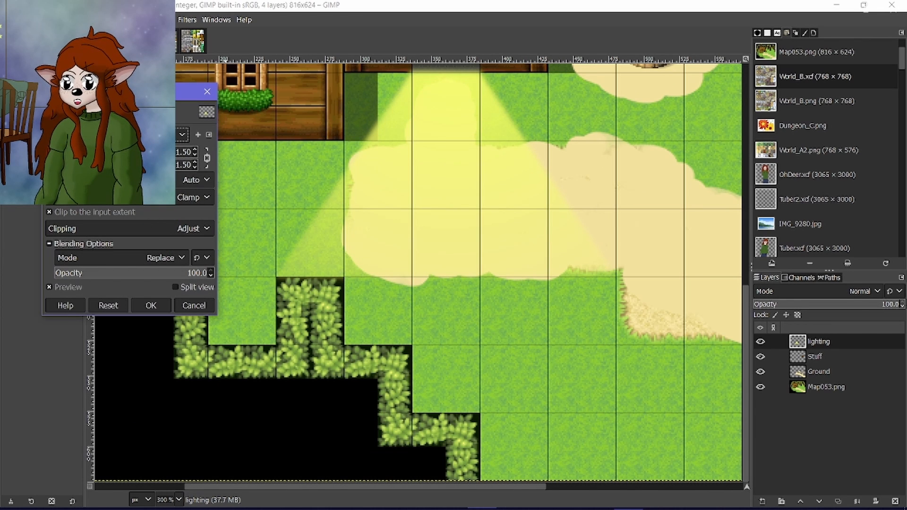
{"action": "left_click", "coordinate": [195, 150]}
{"action": "left_click", "coordinate": [195, 150]}
{"action": "left_click", "coordinate": [194, 150]}
{"action": "left_click", "coordinate": [194, 150]}
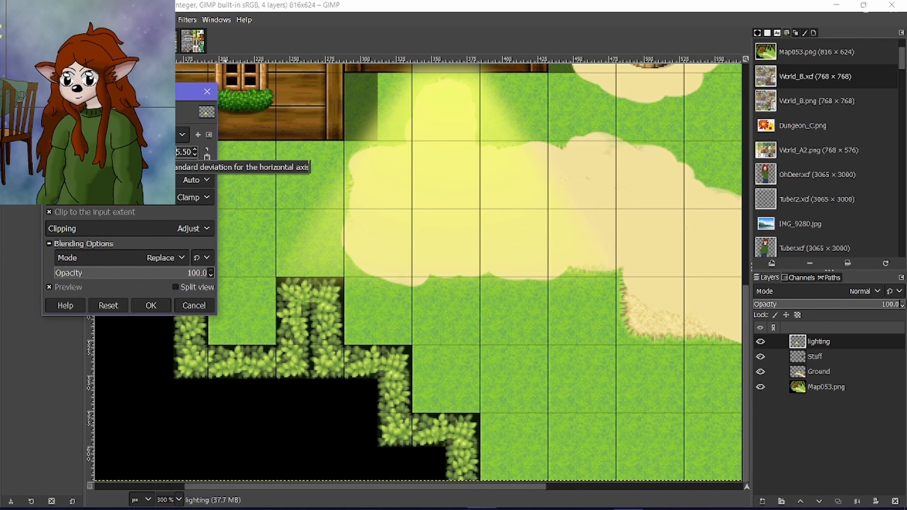
{"action": "scroll", "coordinate": [487, 248], "scroll_direction": "down", "scroll_amount": 3}
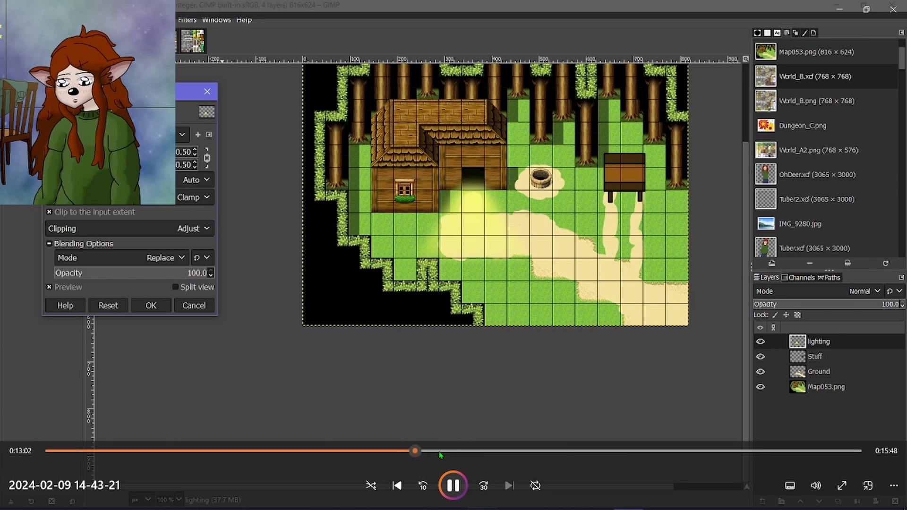
{"action": "left_click_drag", "start_coordinate": [438, 452], "coordinate": [549, 454]}
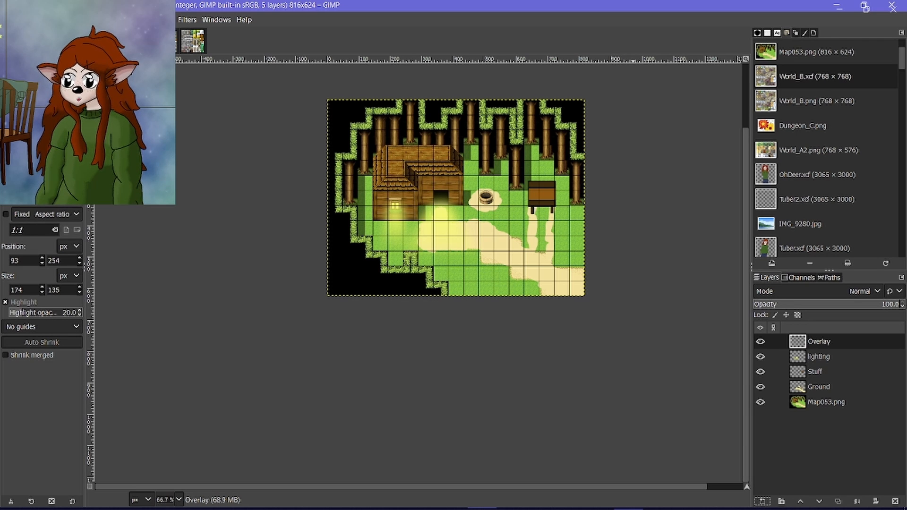
Darken and desaturate the Map053.png copy layer with lightness -49.4 and saturation -29.0.
{"action": "mouse_move", "coordinate": [851, 202]}
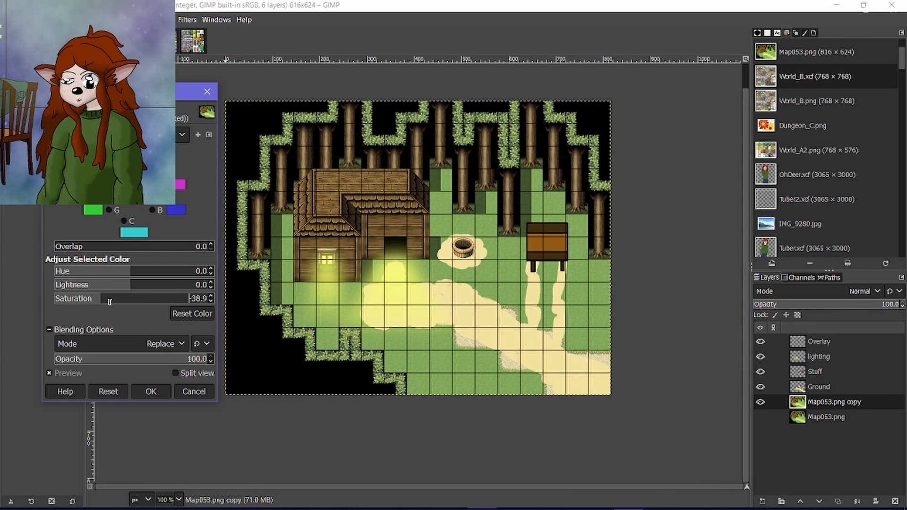
{"action": "left_click_drag", "start_coordinate": [108, 300], "coordinate": [94, 287]}
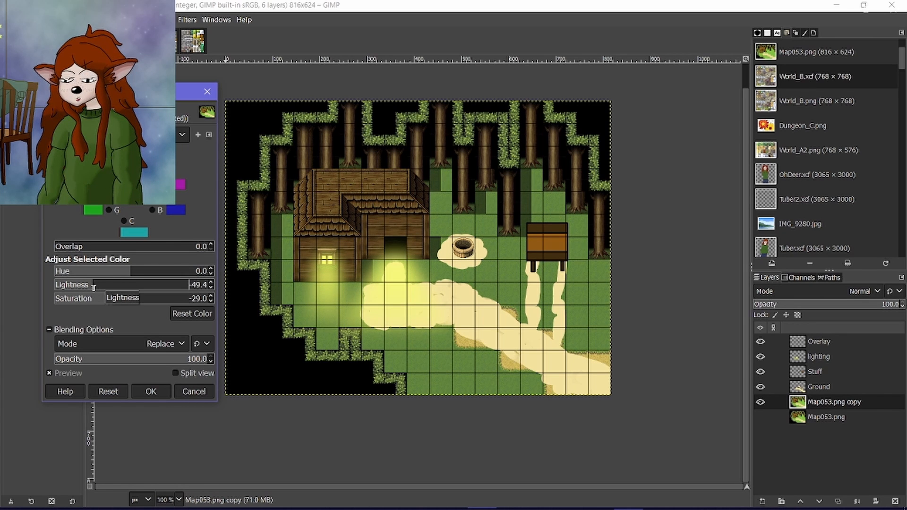
{"action": "left_click", "coordinate": [151, 391]}
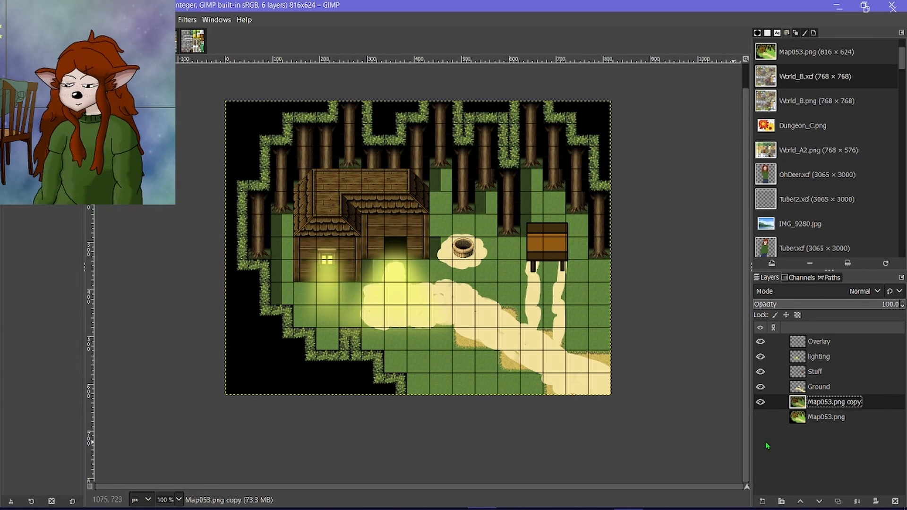
Repeat the last Hue-Saturation adjustment on the Ground layer and on the Stuff layer.
{"action": "left_click", "coordinate": [770, 387]}
{"action": "left_click", "coordinate": [186, 20]}
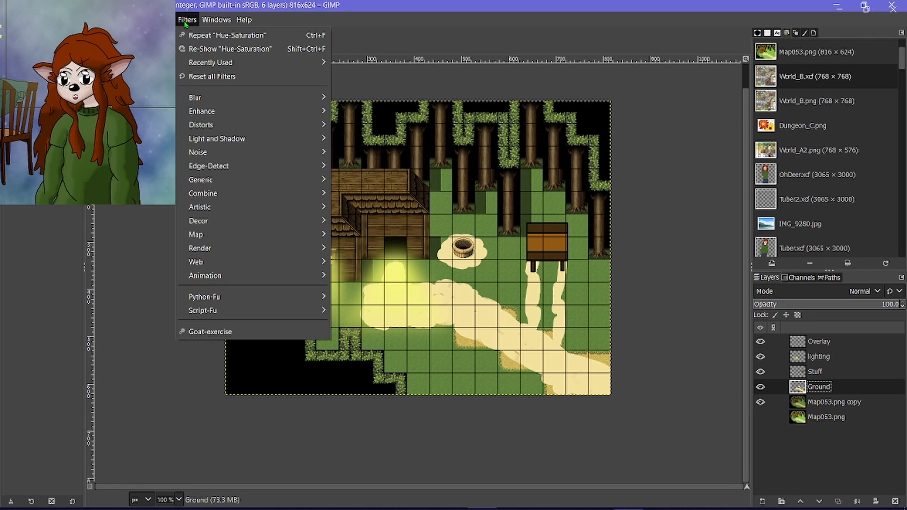
{"action": "left_click", "coordinate": [188, 35]}
{"action": "left_click", "coordinate": [770, 371]}
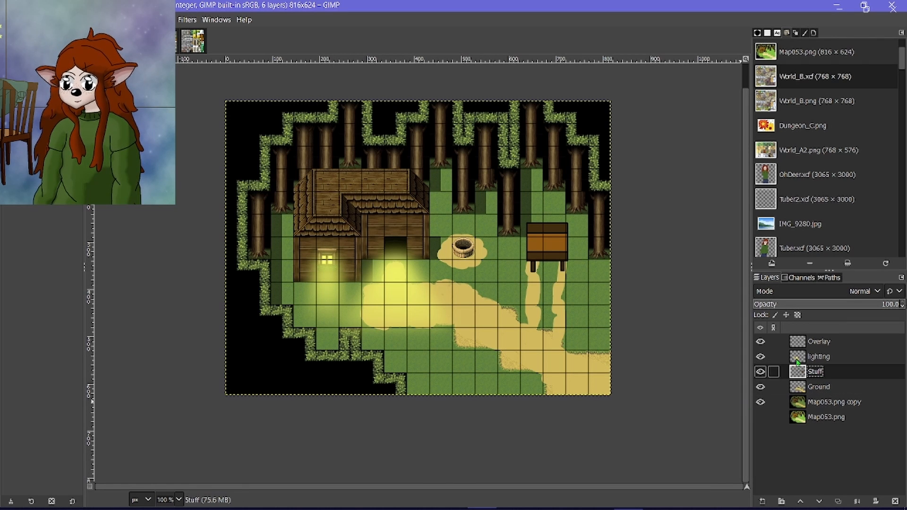
{"action": "left_click", "coordinate": [186, 20]}
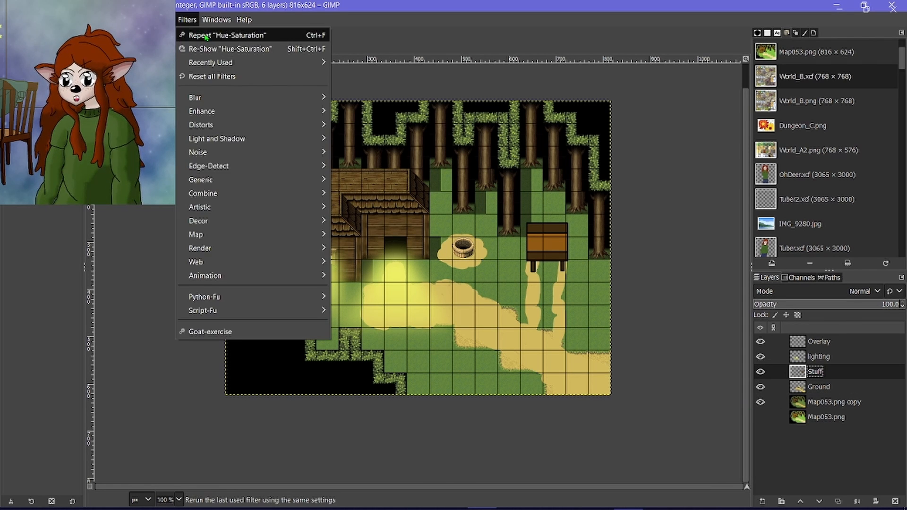
{"action": "left_click", "coordinate": [189, 34]}
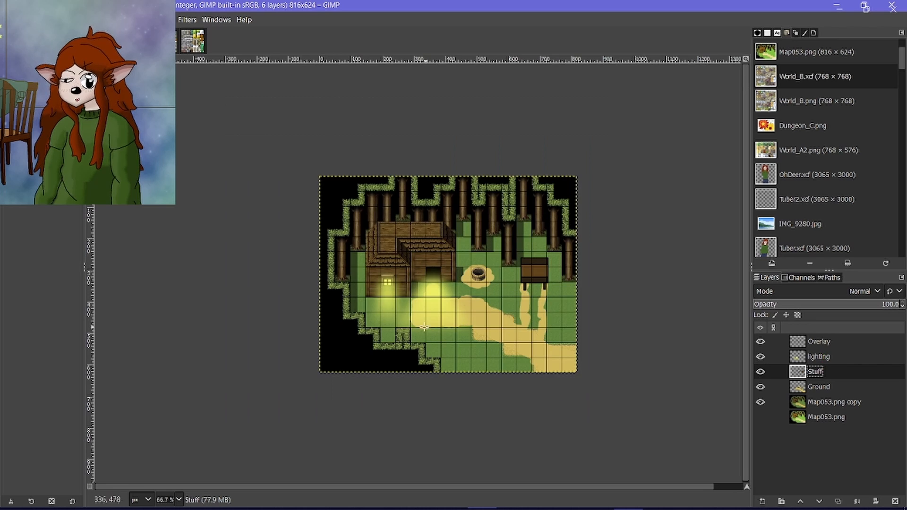
On the Overlay layer, apply a light blue radial foreground-to-transparent gradient from about -110, -180 to the cabin roof.
{"action": "left_click", "coordinate": [822, 342]}
{"action": "scroll", "coordinate": [381, 199], "scroll_direction": "up", "scroll_amount": 1}
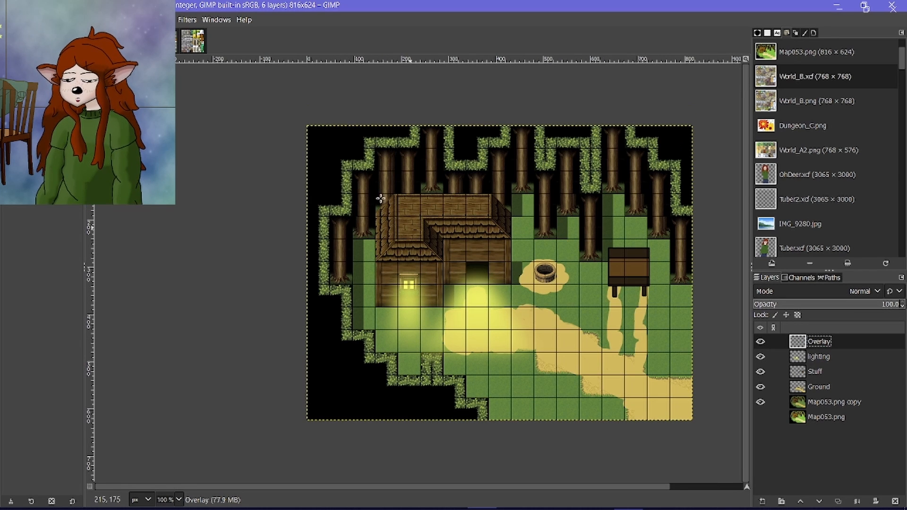
{"action": "left_click", "coordinate": [15, 105]}
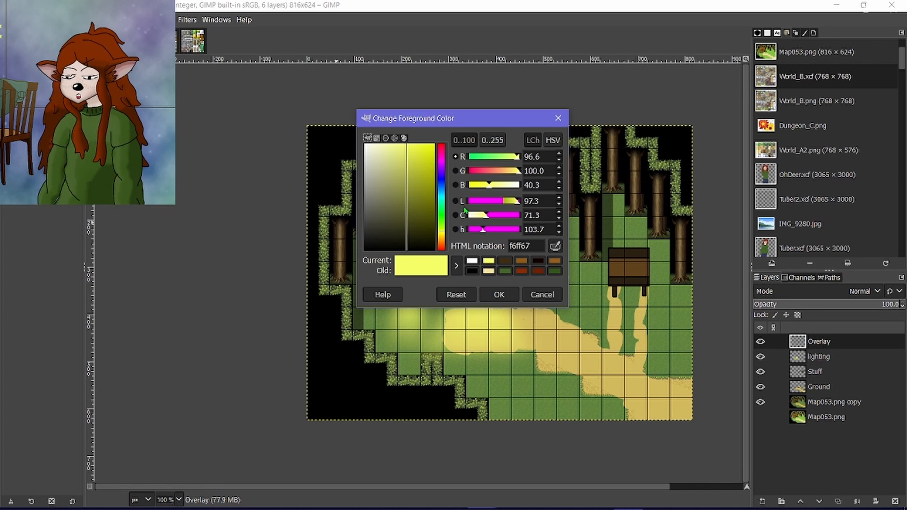
{"action": "left_click", "coordinate": [441, 198]}
{"action": "left_click", "coordinate": [498, 294]}
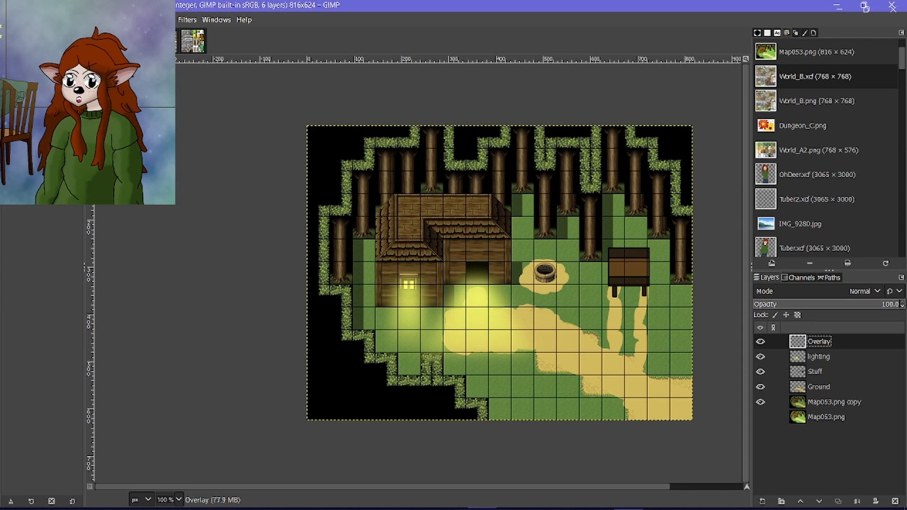
{"action": "key", "text": "g"}
{"action": "left_click_drag", "start_coordinate": [245, 70], "coordinate": [397, 227]}
{"action": "scroll", "coordinate": [397, 227], "scroll_direction": "down", "scroll_amount": 2}
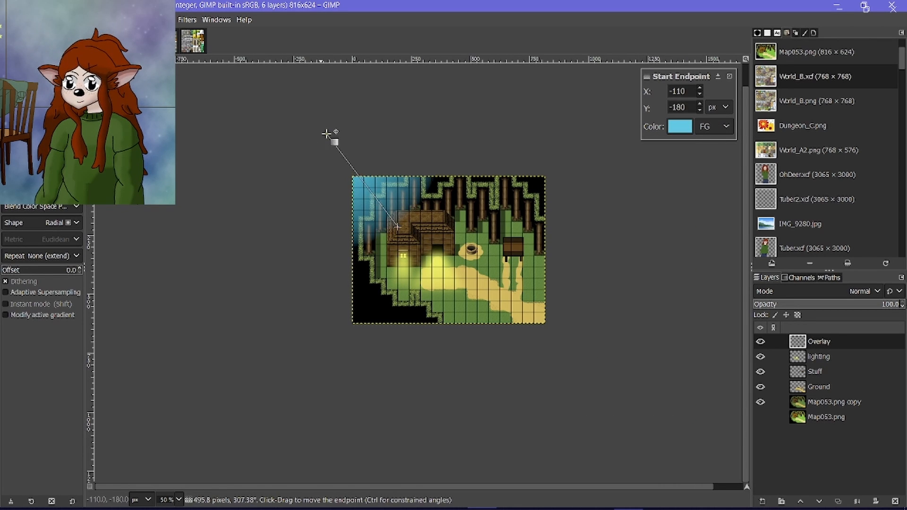
{"action": "key", "text": "Return"}
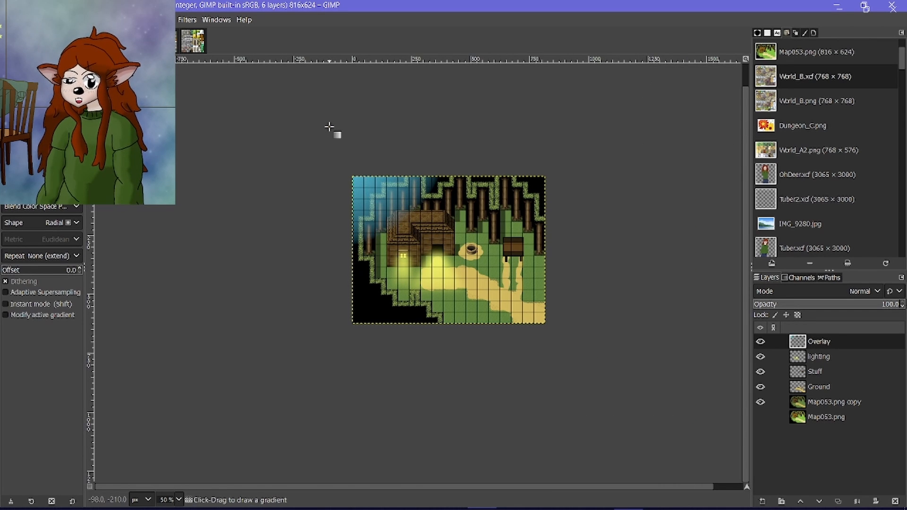
Spread the Overlay layer's blue glow across the scene with a large Gaussian Blur and lower the layer's opacity to 64.5.
{"action": "left_click", "coordinate": [193, 21]}
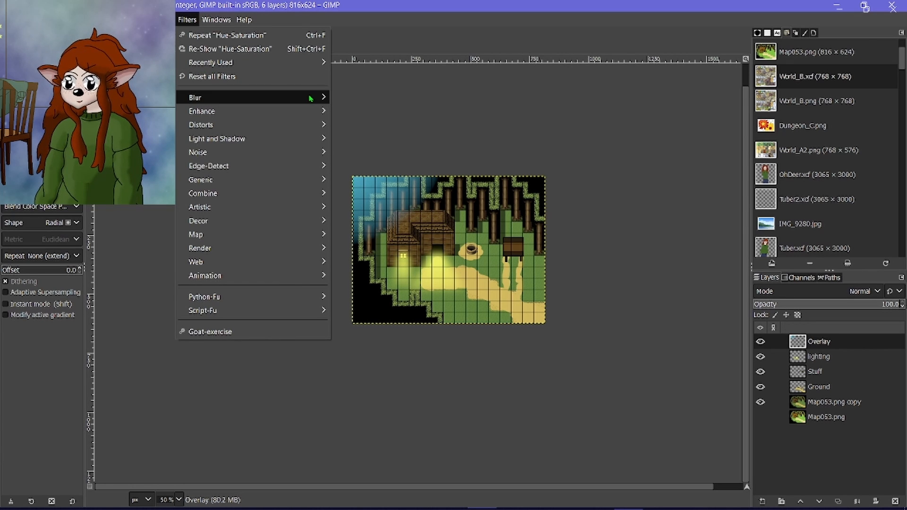
{"action": "mouse_move", "coordinate": [311, 99]}
{"action": "left_click", "coordinate": [354, 111]}
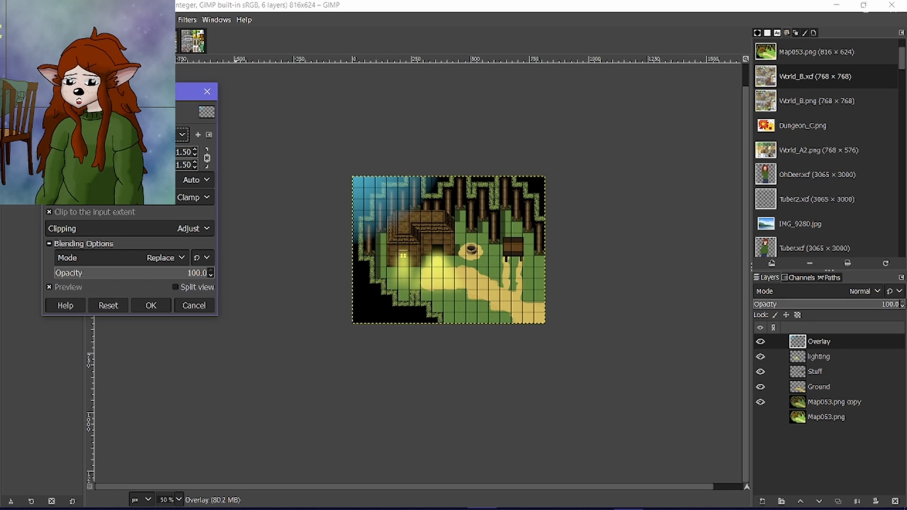
{"action": "left_click", "coordinate": [74, 151]}
{"action": "left_click_drag", "start_coordinate": [94, 153], "coordinate": [529, 229]}
{"action": "left_click", "coordinate": [137, 307]}
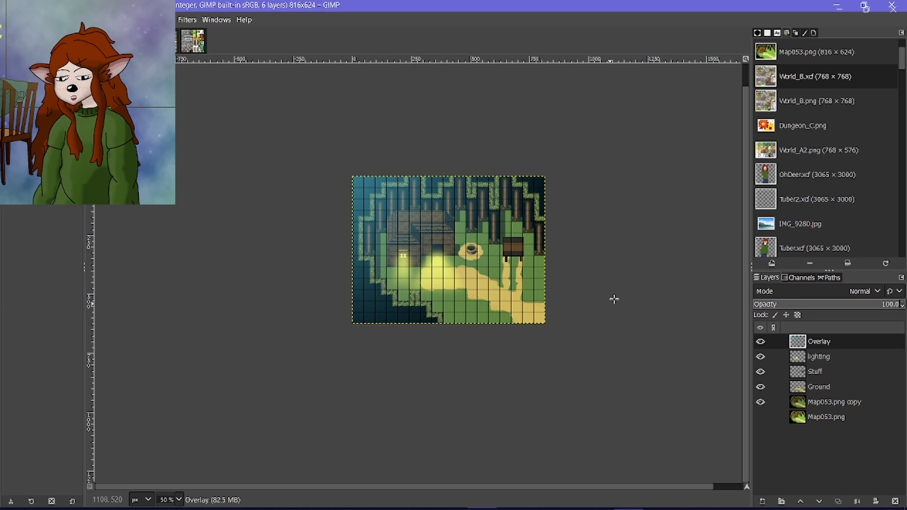
{"action": "left_click", "coordinate": [848, 306]}
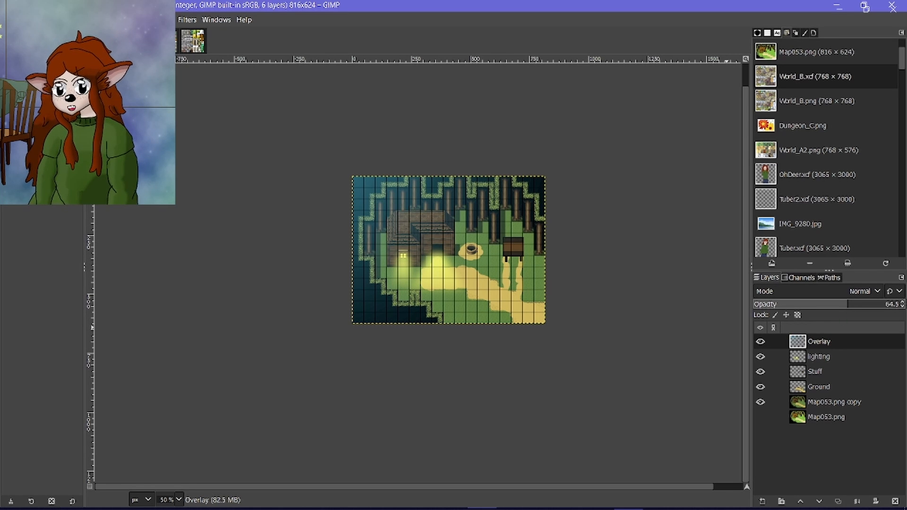
Add a transparent 816 × 624 layer and apply a black foreground-to-transparent radial gradient from about 862, 720 to 416, 172.
{"action": "left_click", "coordinate": [761, 501]}
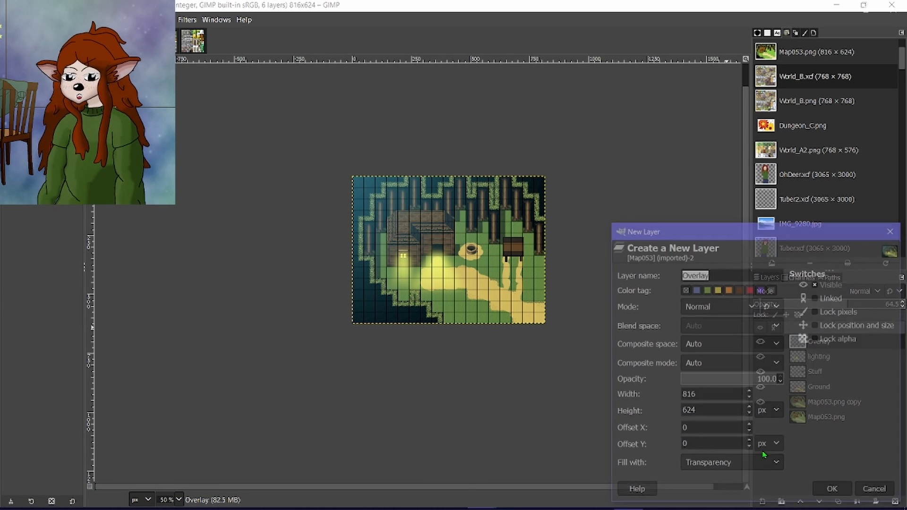
{"action": "left_click", "coordinate": [832, 488]}
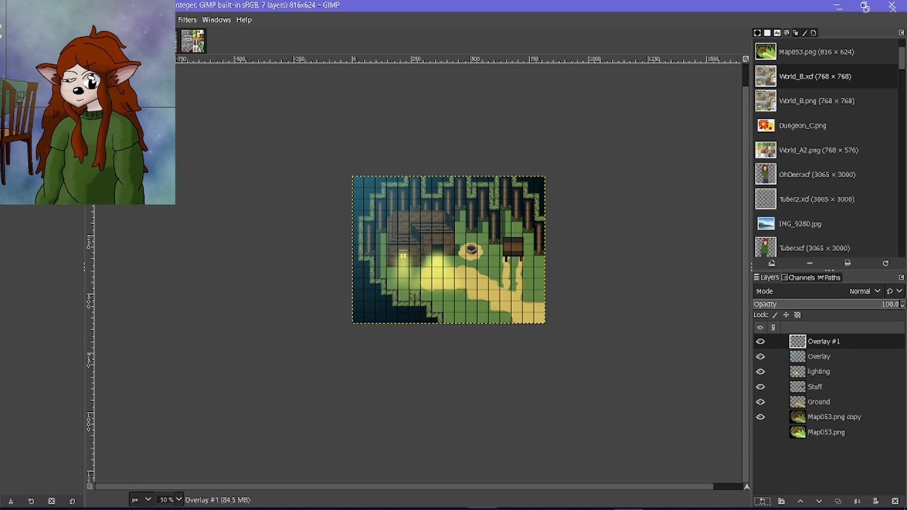
{"action": "left_click_drag", "start_coordinate": [591, 376], "coordinate": [451, 217]}
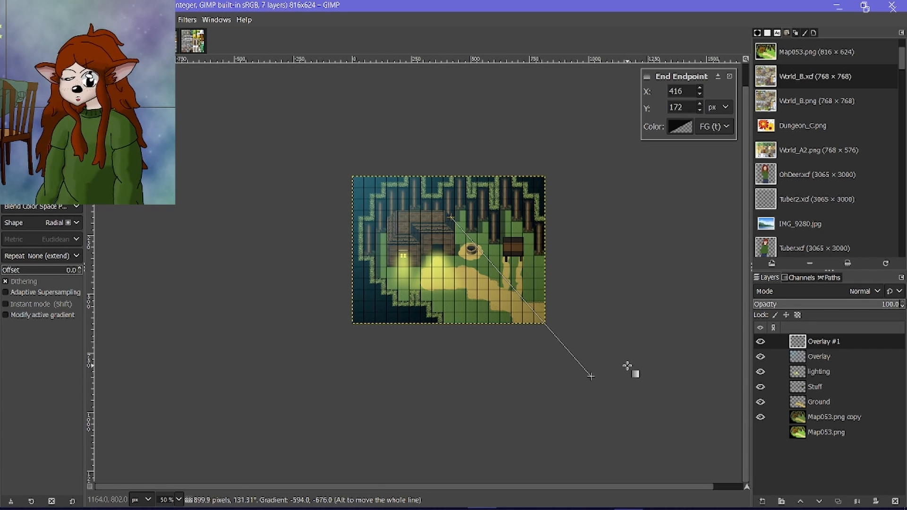
{"action": "left_click_drag", "start_coordinate": [590, 376], "coordinate": [555, 347]}
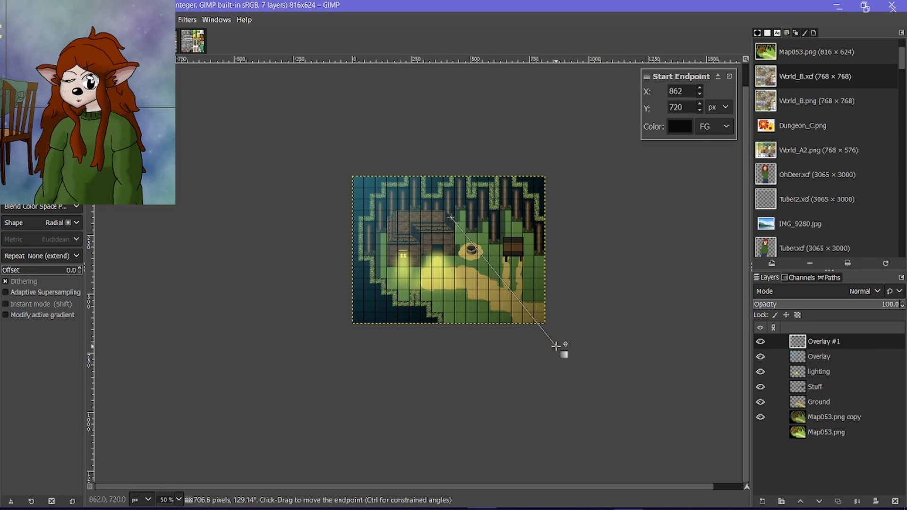
{"action": "key", "text": "Return"}
Move the black gradient layer below Overlay, compare the scene with and without it, and set the Overlay layer's opacity to 47.1.
{"action": "left_click_drag", "start_coordinate": [798, 343], "coordinate": [801, 362]}
{"action": "left_click", "coordinate": [838, 341]}
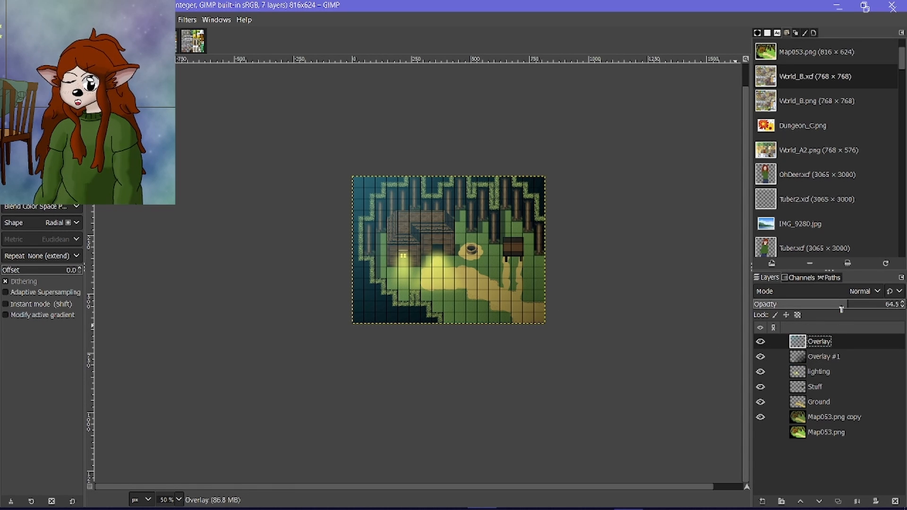
{"action": "left_click_drag", "start_coordinate": [841, 305], "coordinate": [756, 315]}
{"action": "left_click", "coordinate": [759, 357]}
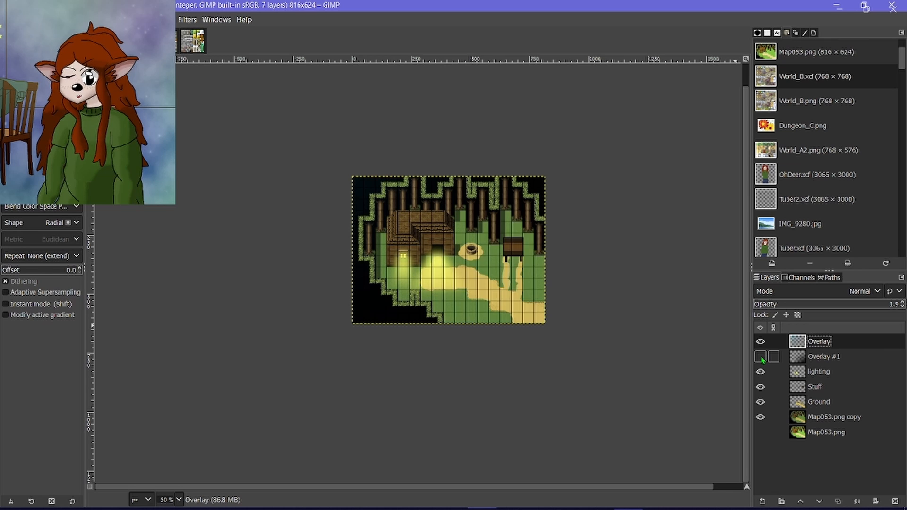
{"action": "left_click", "coordinate": [759, 357]}
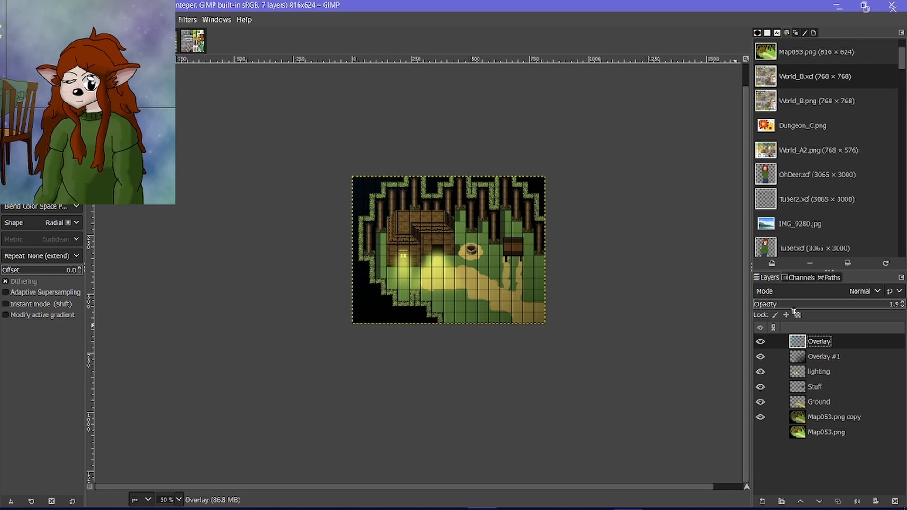
{"action": "left_click_drag", "start_coordinate": [794, 310], "coordinate": [822, 310]}
{"action": "scroll", "coordinate": [417, 280], "scroll_direction": "up", "scroll_amount": 2}
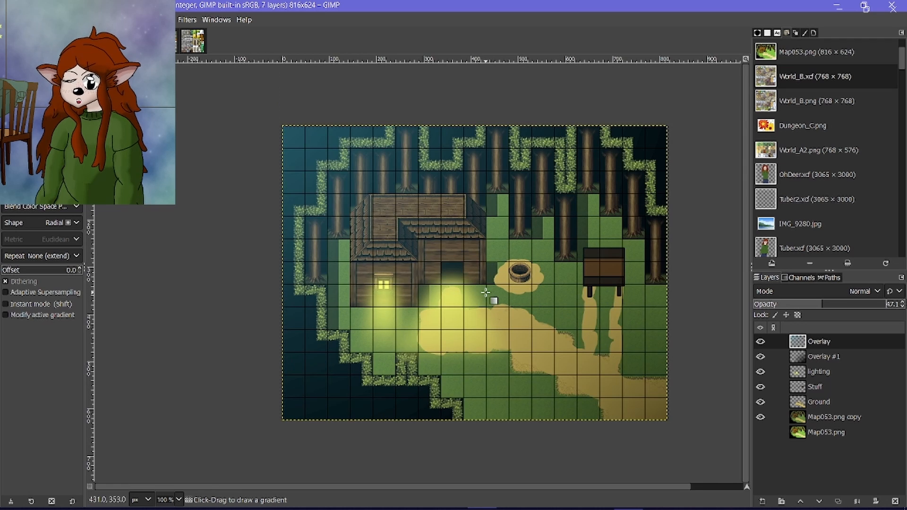
{"action": "scroll", "coordinate": [492, 299], "scroll_direction": "down", "scroll_amount": 2}
{"action": "scroll", "coordinate": [491, 300], "scroll_direction": "up", "scroll_amount": 2}
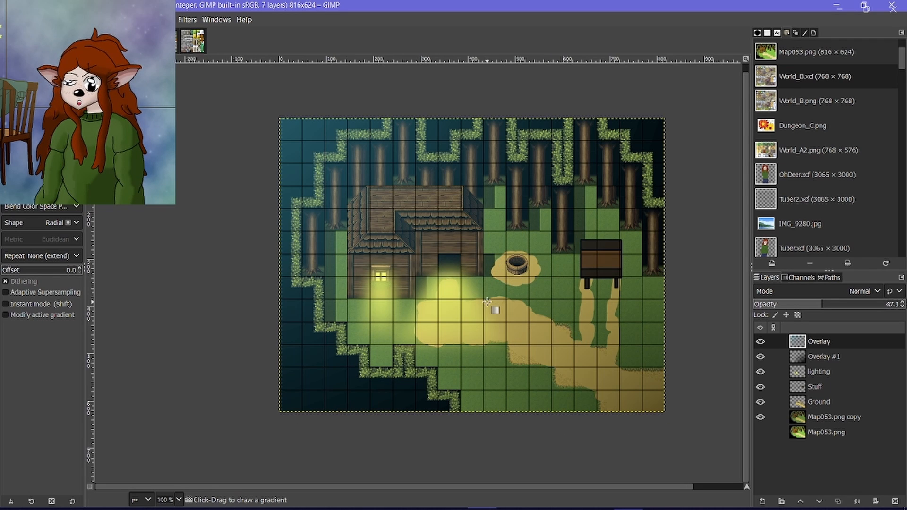
On the Map053.png copy layer, select the whole cabin with two combined rectangles, 144 × 241 and 144 × 192 pixels.
{"action": "left_click", "coordinate": [760, 419]}
{"action": "left_click", "coordinate": [759, 417]}
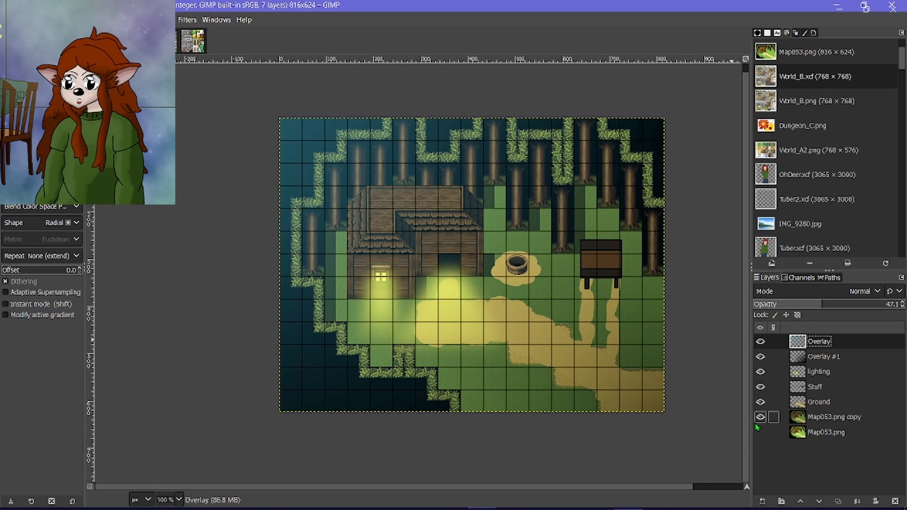
{"action": "left_click", "coordinate": [784, 419]}
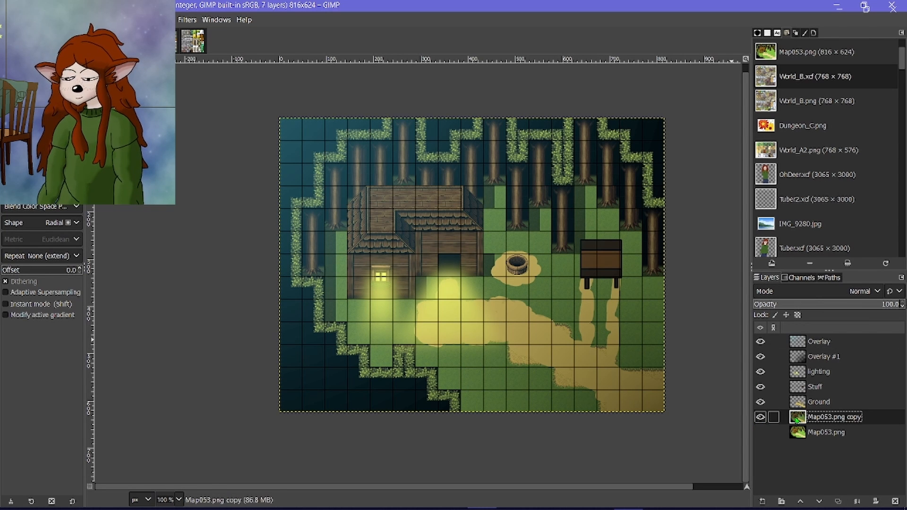
{"action": "key", "text": "r"}
{"action": "scroll", "coordinate": [420, 226], "scroll_direction": "up", "scroll_amount": 5, "text": "ctrl"}
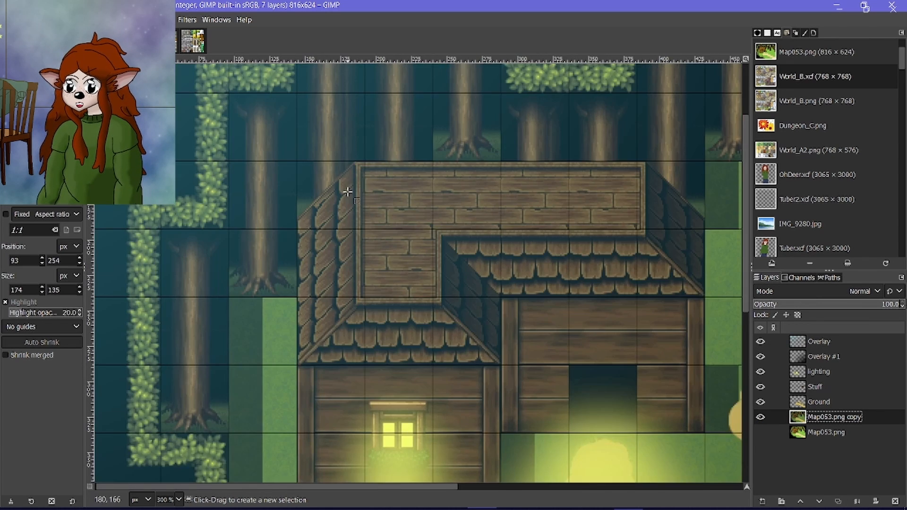
{"action": "left_click_drag", "start_coordinate": [268, 142], "coordinate": [158, 240]}
{"action": "scroll", "coordinate": [324, 197], "scroll_direction": "right", "scroll_amount": 3}
{"action": "scroll", "coordinate": [323, 197], "scroll_direction": "down", "scroll_amount": 12}
{"action": "scroll", "coordinate": [326, 198], "scroll_direction": "right", "scroll_amount": 4}
{"action": "scroll", "coordinate": [326, 199], "scroll_direction": "down", "scroll_amount": 10}
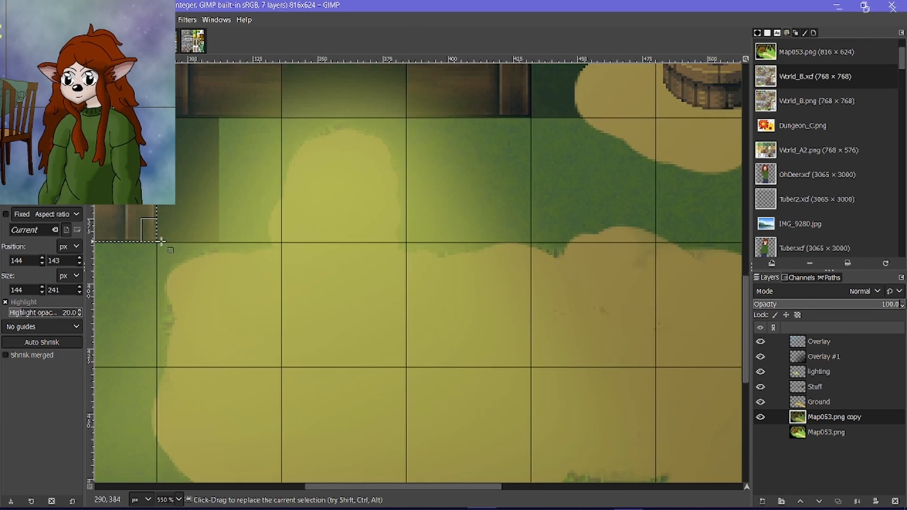
{"action": "scroll", "coordinate": [509, 245], "scroll_direction": "up", "scroll_amount": 4}
{"action": "scroll", "coordinate": [407, 206], "scroll_direction": "up", "scroll_amount": 15}
{"action": "left_click_drag", "start_coordinate": [531, 222], "coordinate": [157, 141]}
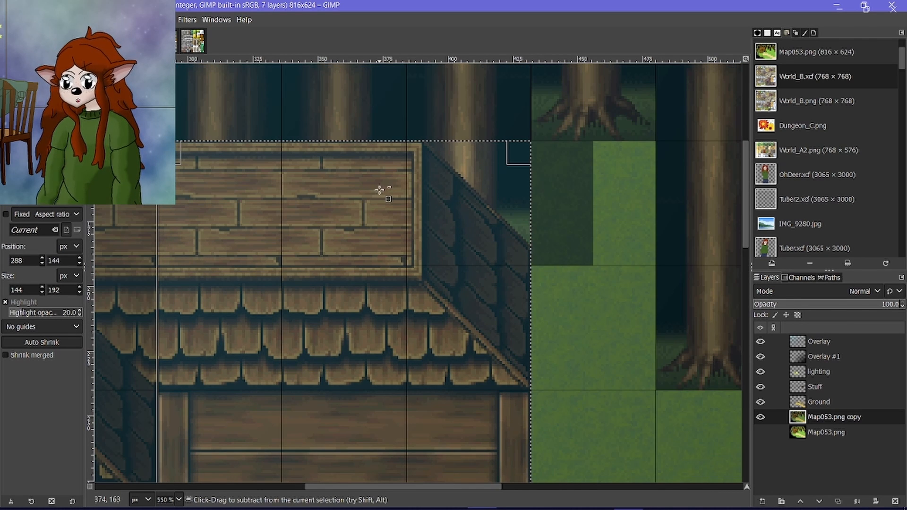
Copy the selected cabin, paste it as its own layer, and hide the Map053.png copy layer.
{"action": "key", "text": "ctrl+c"}
{"action": "key", "text": "ctrl+v"}
{"action": "left_click", "coordinate": [762, 502]}
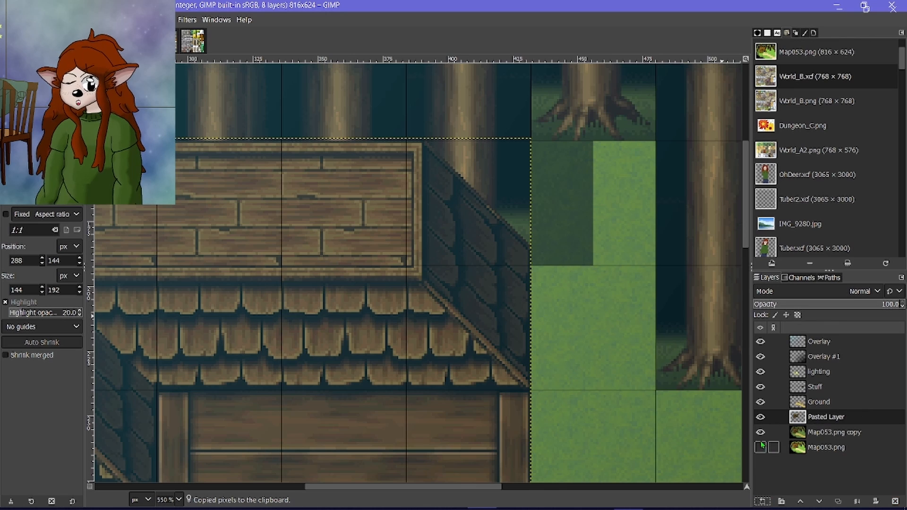
{"action": "scroll", "coordinate": [491, 292], "scroll_direction": "down", "scroll_amount": 7}
{"action": "scroll", "coordinate": [525, 267], "scroll_direction": "up", "scroll_amount": 1}
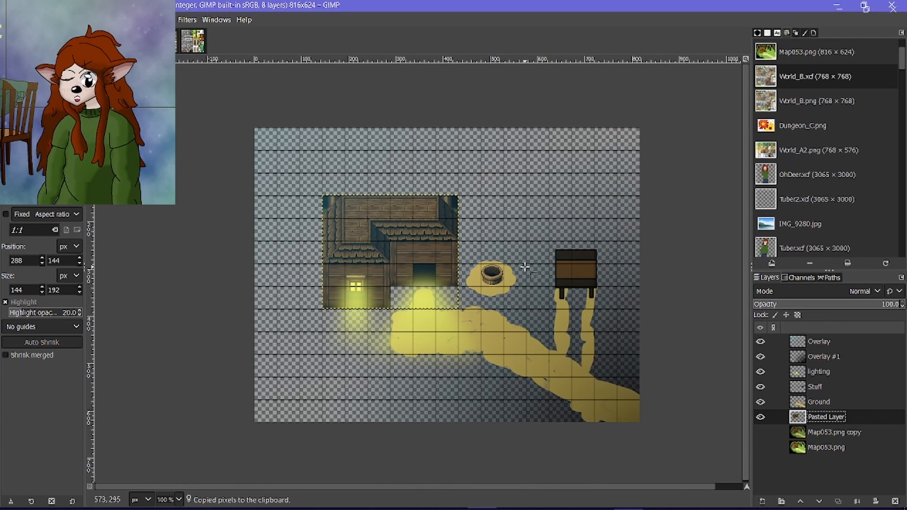
Using the Eraser at size 1, erase a straight diagonal line along the outer edge of the pasted cabin's left roof slope.
{"action": "left_click", "coordinate": [56, 53]}
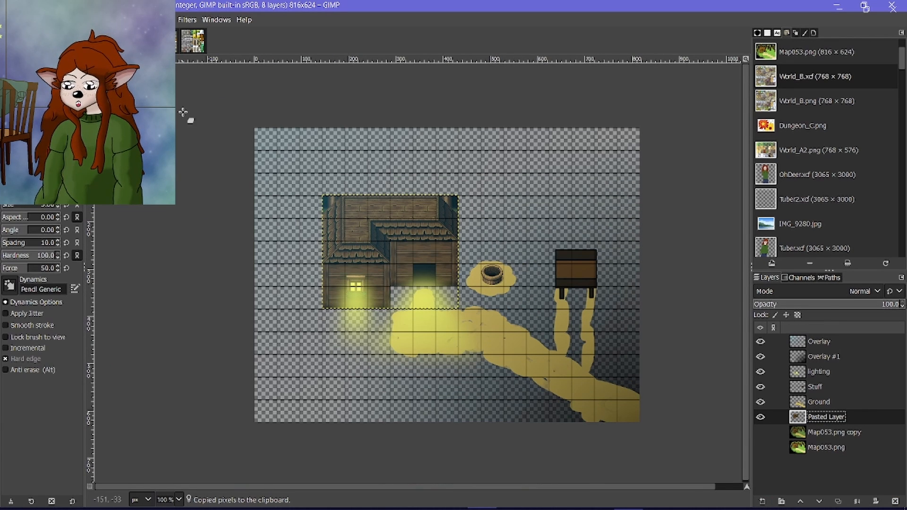
{"action": "scroll", "coordinate": [123, 196], "scroll_direction": "up", "scroll_amount": 1}
{"action": "scroll", "coordinate": [531, 211], "scroll_direction": "up", "scroll_amount": 8}
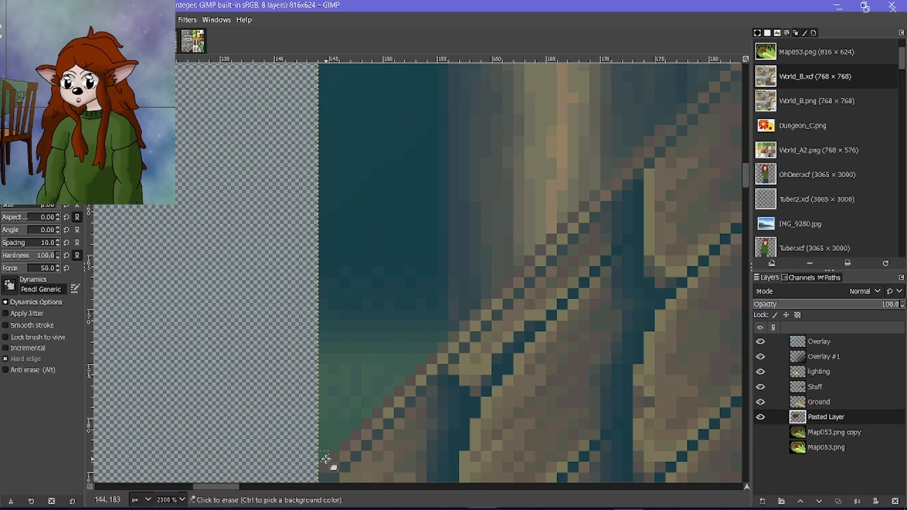
{"action": "left_click", "coordinate": [326, 459]}
{"action": "scroll", "coordinate": [326, 459], "scroll_direction": "down", "scroll_amount": 4}
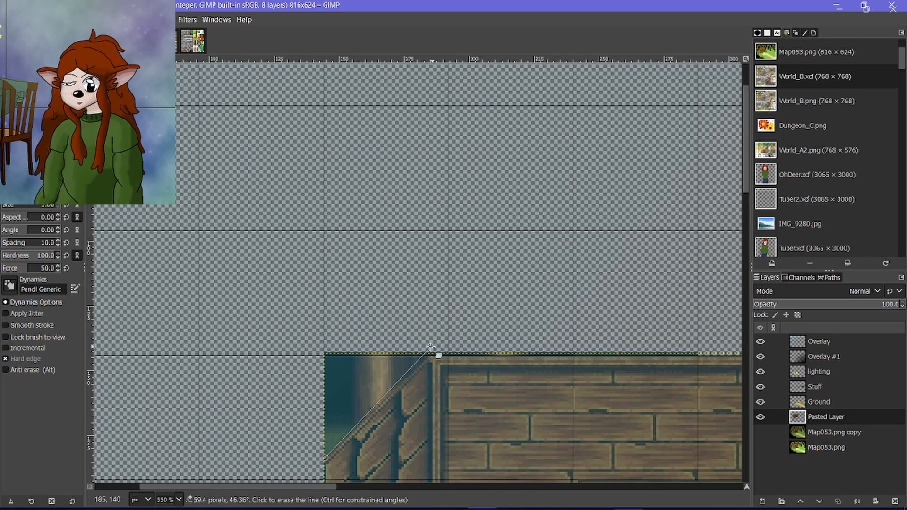
{"action": "scroll", "coordinate": [426, 364], "scroll_direction": "up", "scroll_amount": 5}
Erase a straight one-pixel line along the top edge of the pasted cabin layer, from the roof's left peak past its right end.
{"action": "scroll", "coordinate": [442, 321], "scroll_direction": "right", "scroll_amount": 15}
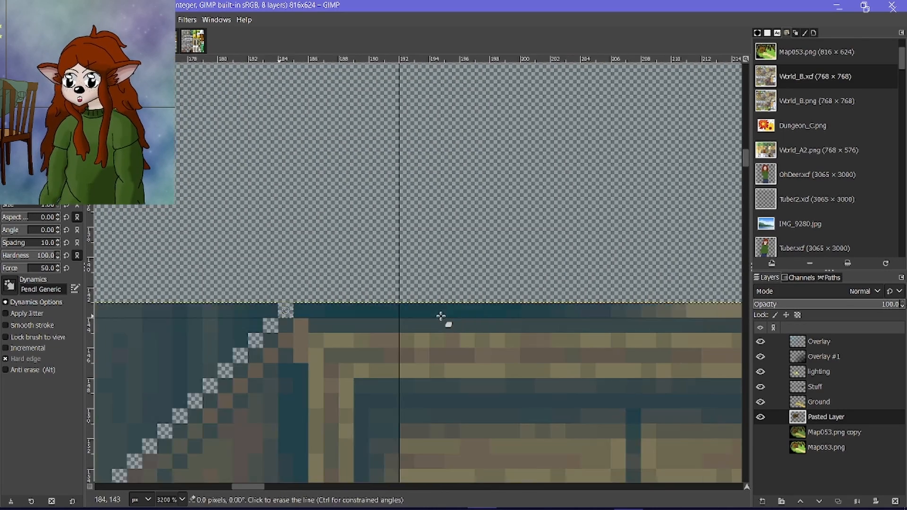
{"action": "scroll", "coordinate": [444, 316], "scroll_direction": "right", "scroll_amount": 10}
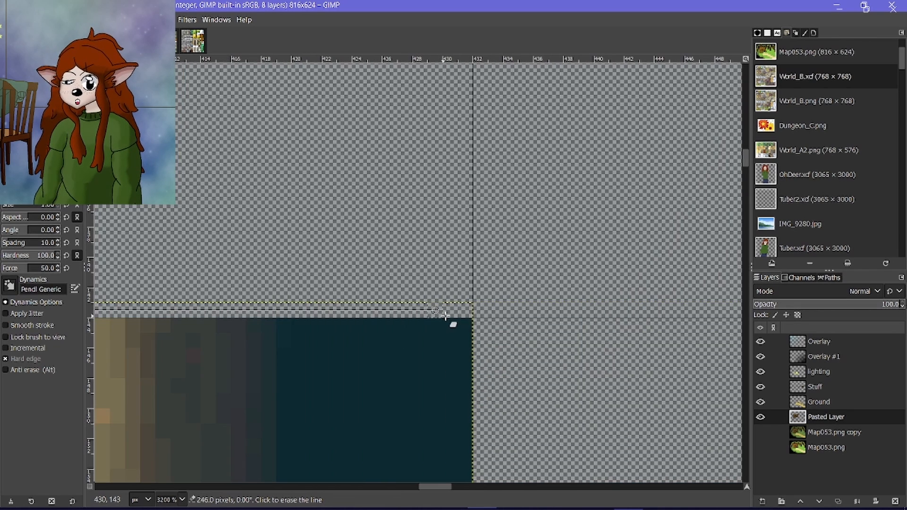
{"action": "left_click", "coordinate": [465, 312]}
{"action": "scroll", "coordinate": [466, 321], "scroll_direction": "down", "scroll_amount": 5}
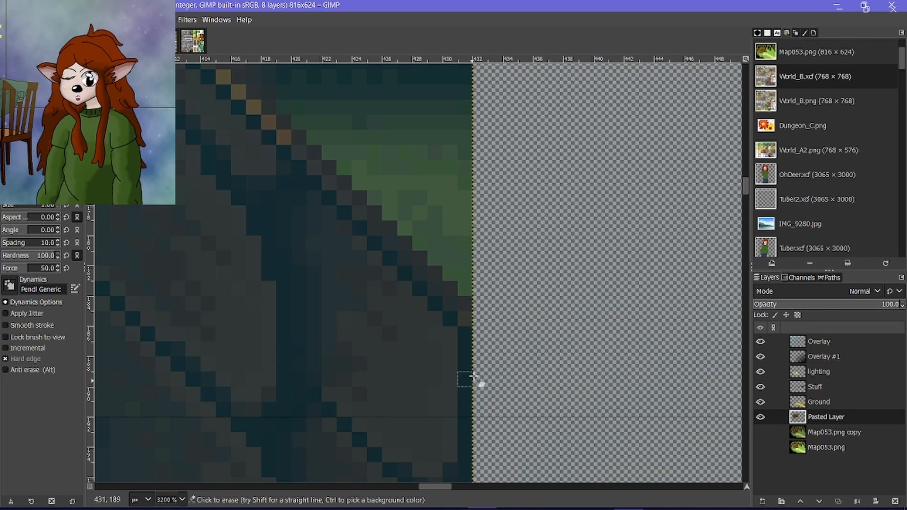
Erase a straight one-pixel diagonal line along the outer edge of the pasted cabin's right roof slope.
{"action": "scroll", "coordinate": [465, 307], "scroll_direction": "down", "scroll_amount": 5}
{"action": "left_click", "coordinate": [468, 293]}
{"action": "scroll", "coordinate": [431, 331], "scroll_direction": "down", "scroll_amount": 5}
{"action": "scroll", "coordinate": [334, 246], "scroll_direction": "up", "scroll_amount": 5}
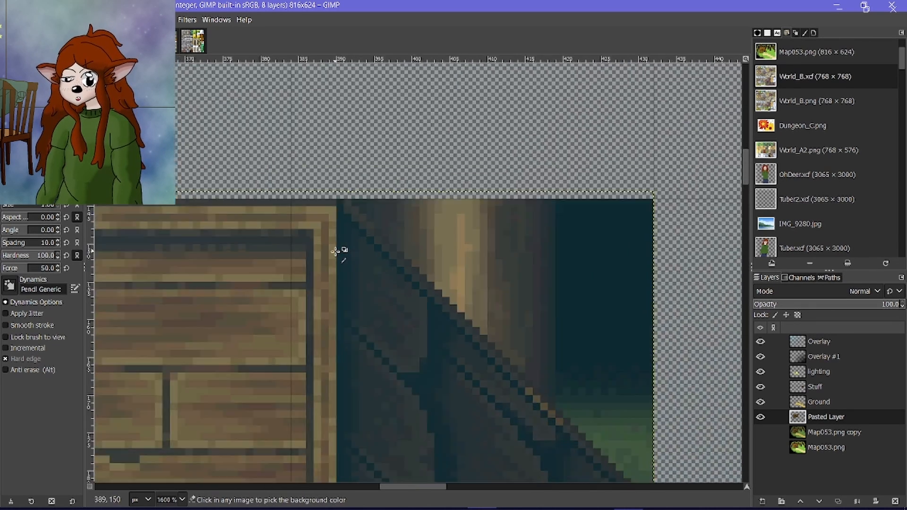
{"action": "left_click", "coordinate": [371, 153], "text": "shift"}
Widen the erased gap beside the right roof slope outward with further straight diagonal eraser lines parallel to the first.
{"action": "left_click", "coordinate": [386, 151]}
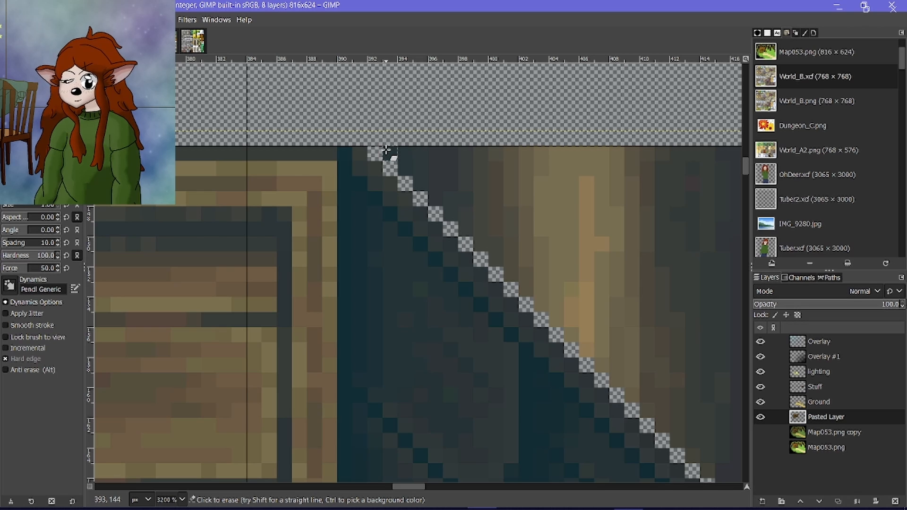
{"action": "left_click", "coordinate": [388, 152]}
{"action": "scroll", "coordinate": [383, 244], "scroll_direction": "right", "scroll_amount": 1}
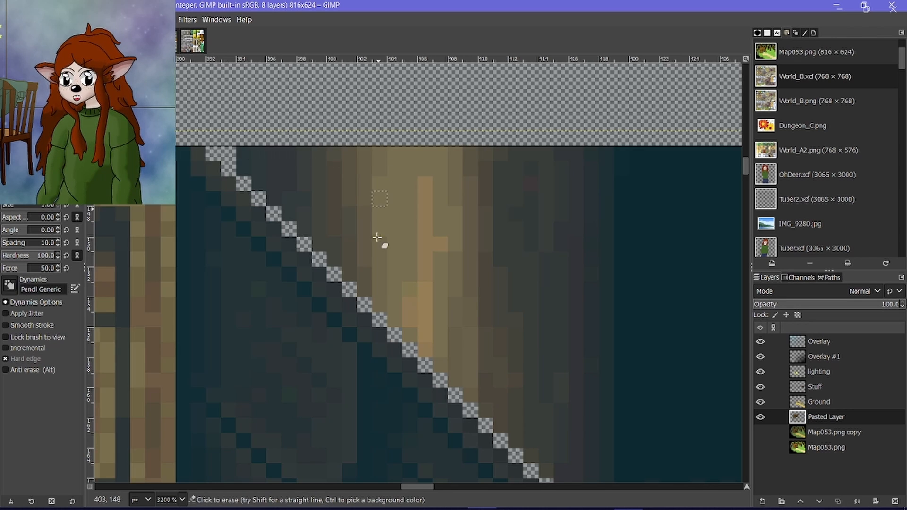
{"action": "scroll", "coordinate": [376, 236], "scroll_direction": "down", "scroll_amount": 1}
{"action": "scroll", "coordinate": [451, 322], "scroll_direction": "right", "scroll_amount": 1}
{"action": "scroll", "coordinate": [449, 326], "scroll_direction": "down", "scroll_amount": 1}
{"action": "scroll", "coordinate": [644, 465], "scroll_direction": "down", "scroll_amount": 1}
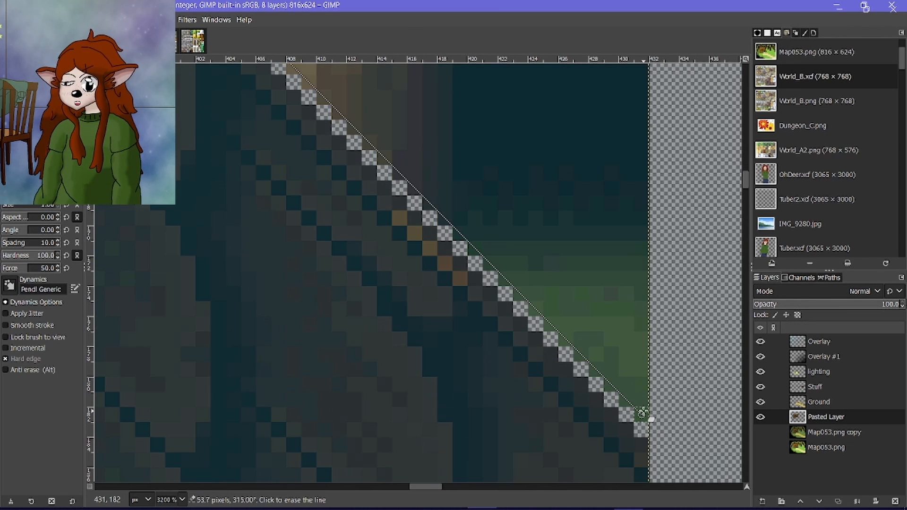
{"action": "left_click", "coordinate": [644, 413], "text": "shift"}
{"action": "left_click", "coordinate": [645, 400]}
{"action": "scroll", "coordinate": [582, 394], "scroll_direction": "up", "scroll_amount": 4}
{"action": "scroll", "coordinate": [132, 264], "scroll_direction": "left", "scroll_amount": 1}
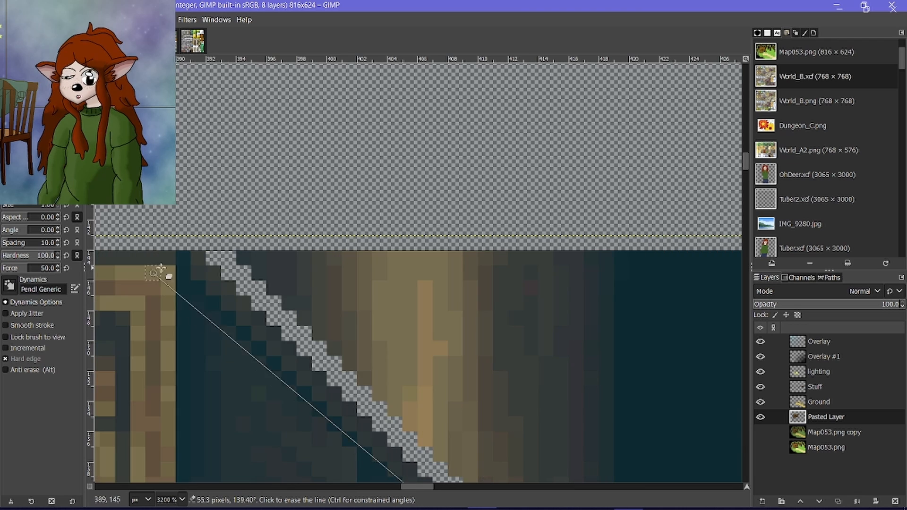
Free-select the leftover forest background outside the right roof slope, following the erased gap, and delete it.
{"action": "left_click", "coordinate": [37, 36]}
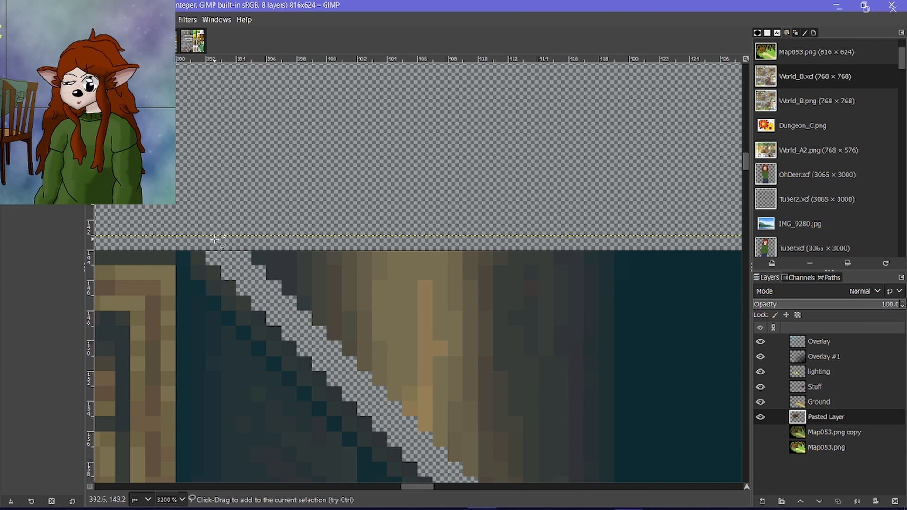
{"action": "left_click", "coordinate": [230, 257]}
{"action": "scroll", "coordinate": [231, 258], "scroll_direction": "down", "scroll_amount": 4}
{"action": "scroll", "coordinate": [234, 260], "scroll_direction": "right", "scroll_amount": 3}
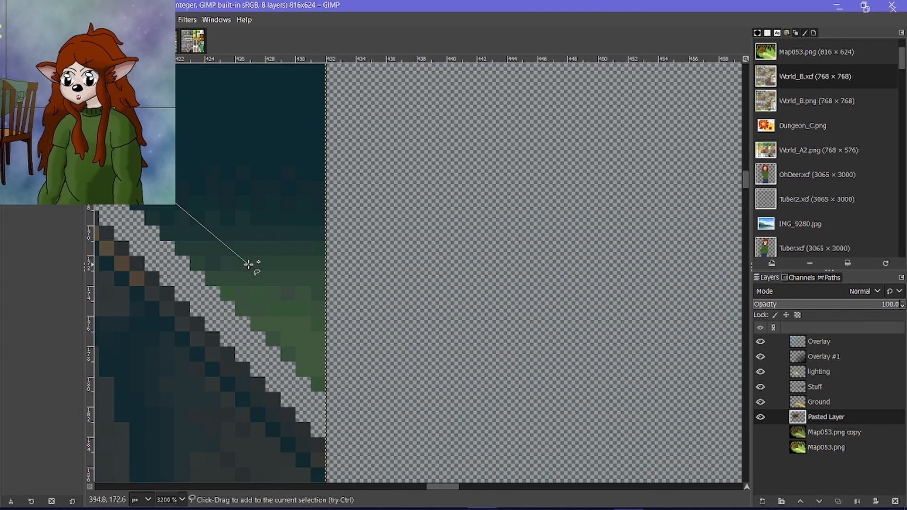
{"action": "left_click", "coordinate": [326, 423]}
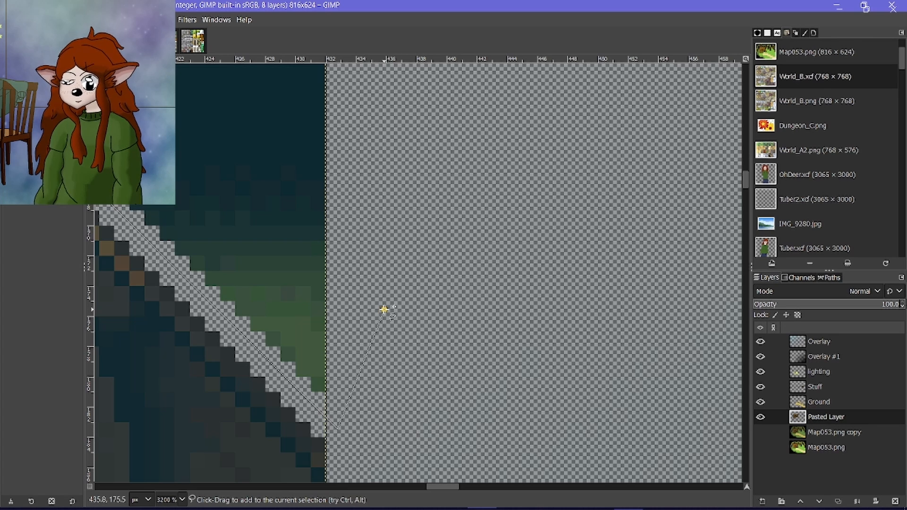
{"action": "scroll", "coordinate": [383, 310], "scroll_direction": "down", "scroll_amount": 4}
{"action": "left_click", "coordinate": [401, 179]}
{"action": "left_click", "coordinate": [288, 108]}
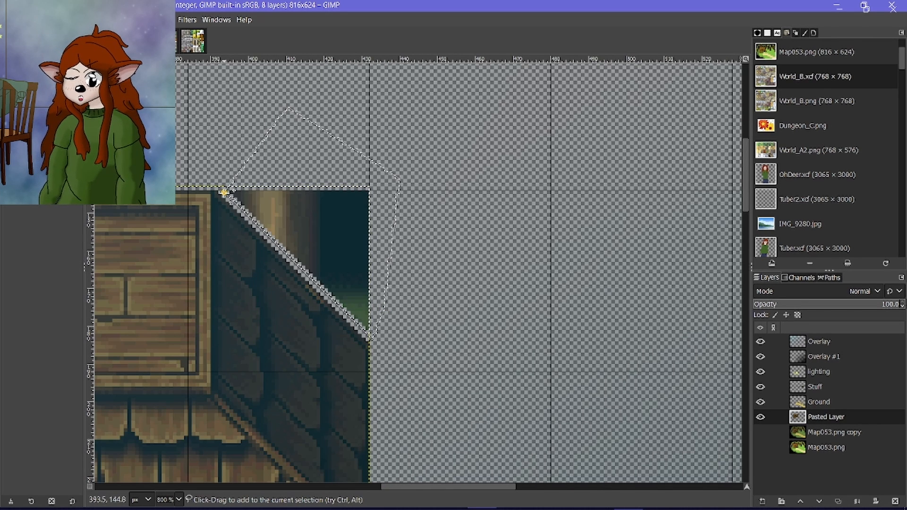
{"action": "key", "text": "Delete"}
Using the Eraser, widen the erased diagonal gap beside the left roof slope with a second straight line along its outer side.
{"action": "scroll", "coordinate": [224, 193], "scroll_direction": "left", "scroll_amount": 16}
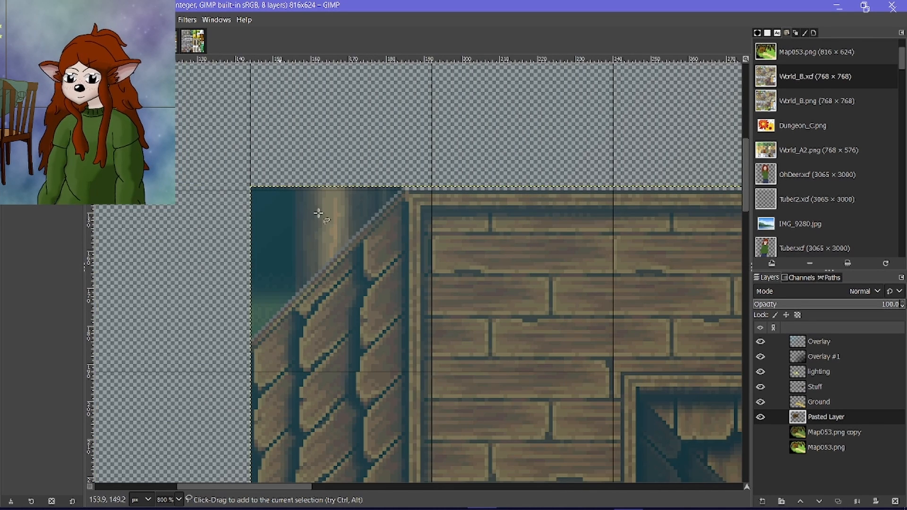
{"action": "scroll", "coordinate": [368, 209], "scroll_direction": "up", "scroll_amount": 4}
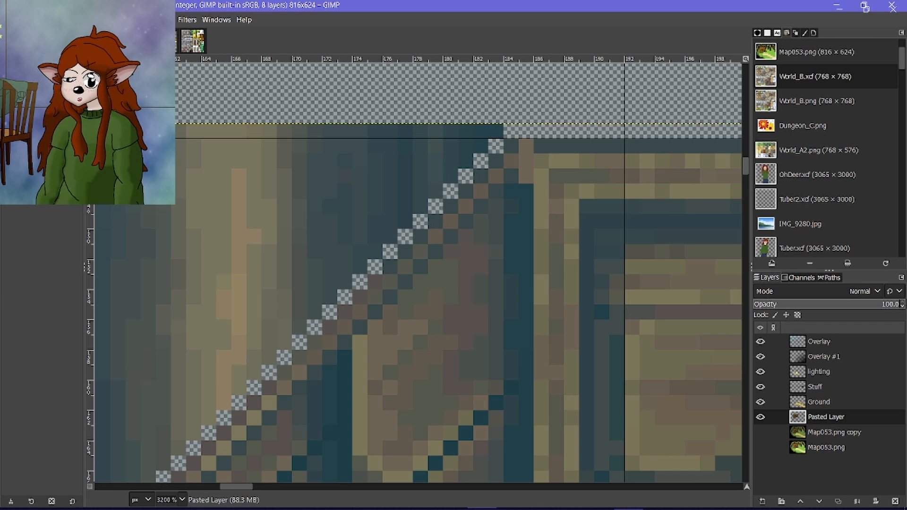
{"action": "key", "text": "shift+e"}
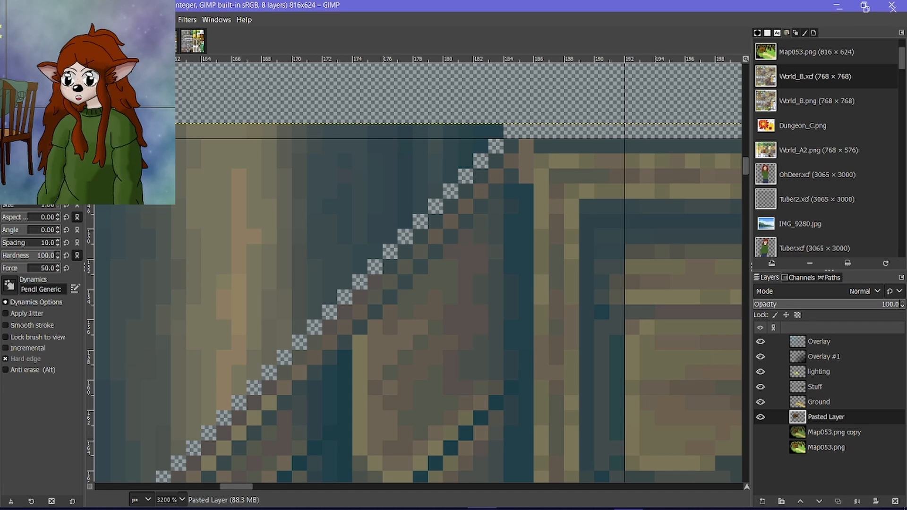
{"action": "left_click", "coordinate": [491, 133]}
{"action": "scroll", "coordinate": [407, 247], "scroll_direction": "left", "scroll_amount": 1}
{"action": "scroll", "coordinate": [405, 267], "scroll_direction": "right", "scroll_amount": 1}
{"action": "scroll", "coordinate": [405, 267], "scroll_direction": "down", "scroll_amount": 2}
{"action": "scroll", "coordinate": [389, 290], "scroll_direction": "left", "scroll_amount": 1}
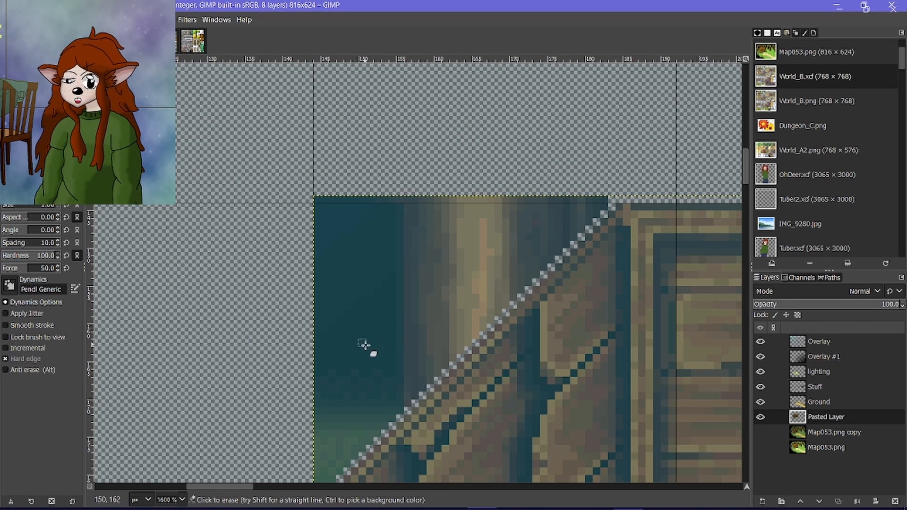
{"action": "scroll", "coordinate": [364, 344], "scroll_direction": "down", "scroll_amount": 2}
{"action": "left_click", "coordinate": [317, 382]}
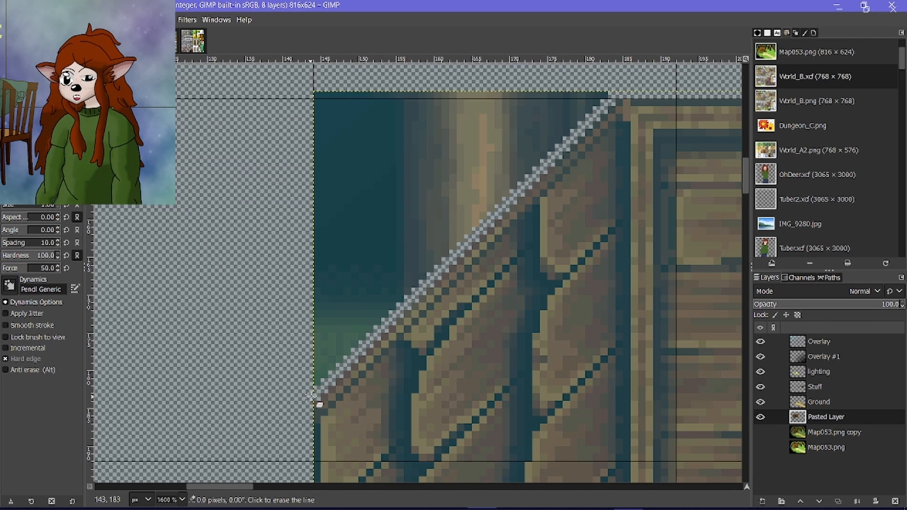
{"action": "left_click", "coordinate": [596, 102]}
Free-select the leftover forest background outside the left roof slope, following the erased gap, and delete it.
{"action": "key", "text": "r"}
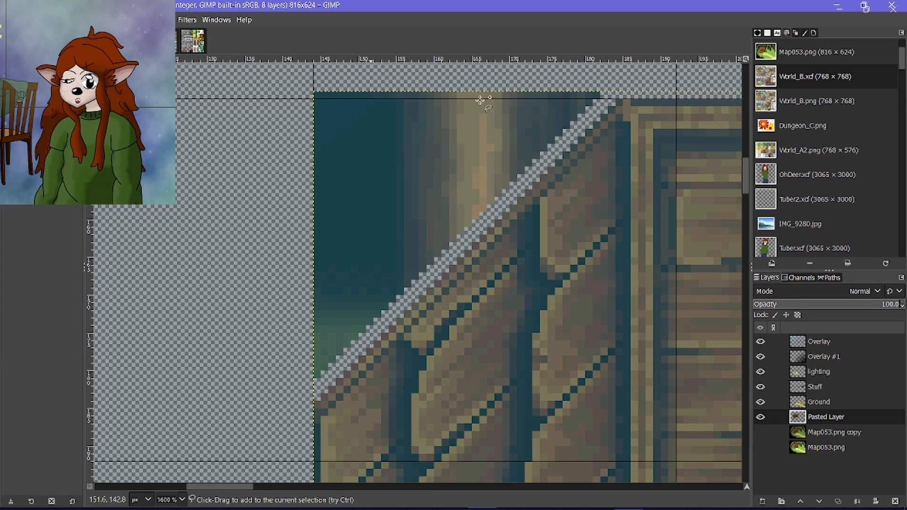
{"action": "left_click", "coordinate": [614, 92], "text": "shift"}
{"action": "left_click", "coordinate": [289, 416]}
{"action": "left_click", "coordinate": [219, 345]}
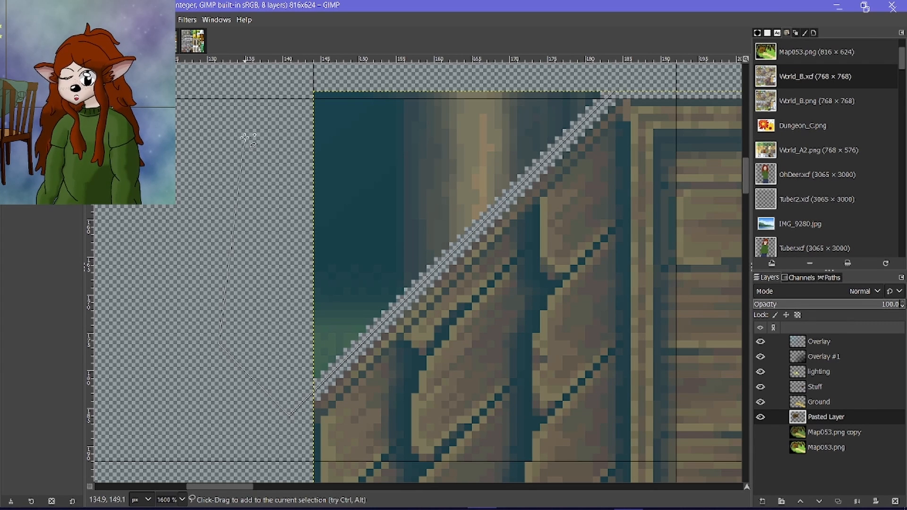
{"action": "left_click", "coordinate": [245, 138]}
{"action": "left_click", "coordinate": [295, 65]}
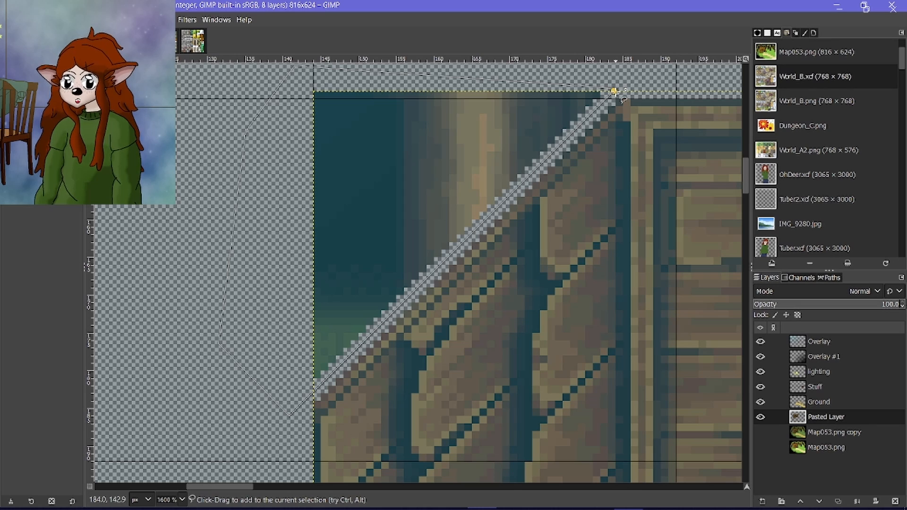
{"action": "left_click", "coordinate": [614, 92]}
{"action": "key", "text": "Return"}
{"action": "key", "text": "Delete"}
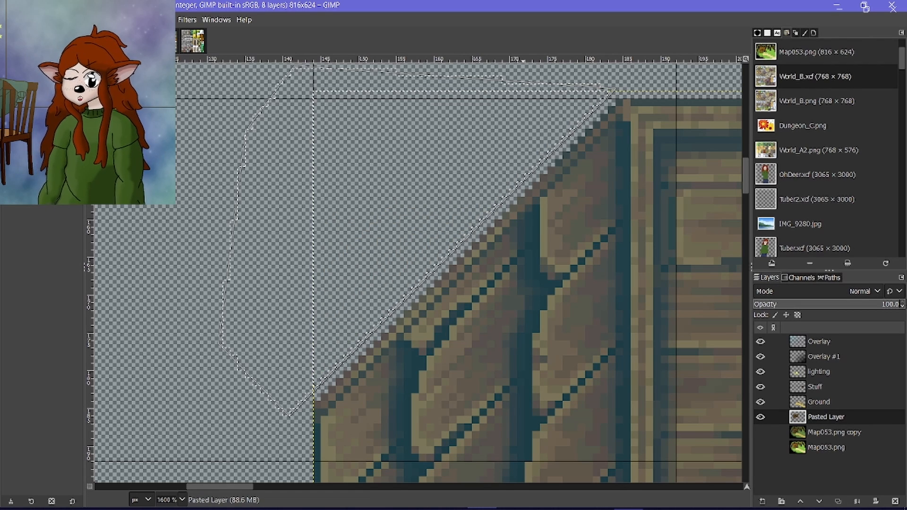
Clear the selection around the removed background and check the whole cabin cutout.
{"action": "left_click", "coordinate": [51, 19]}
{"action": "left_click", "coordinate": [56, 48]}
{"action": "scroll", "coordinate": [256, 221], "scroll_direction": "down", "scroll_amount": 8}
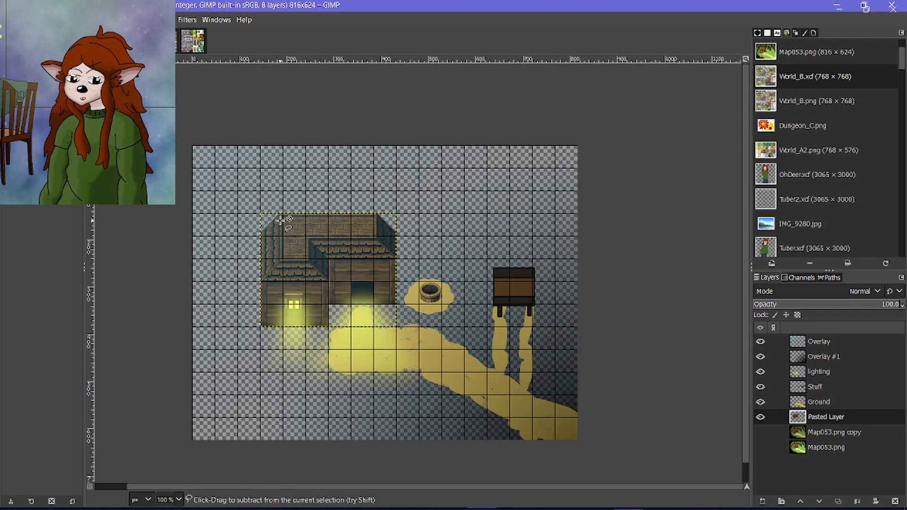
{"action": "scroll", "coordinate": [309, 308], "scroll_direction": "up", "scroll_amount": 1}
{"action": "scroll", "coordinate": [310, 308], "scroll_direction": "down", "scroll_amount": 1}
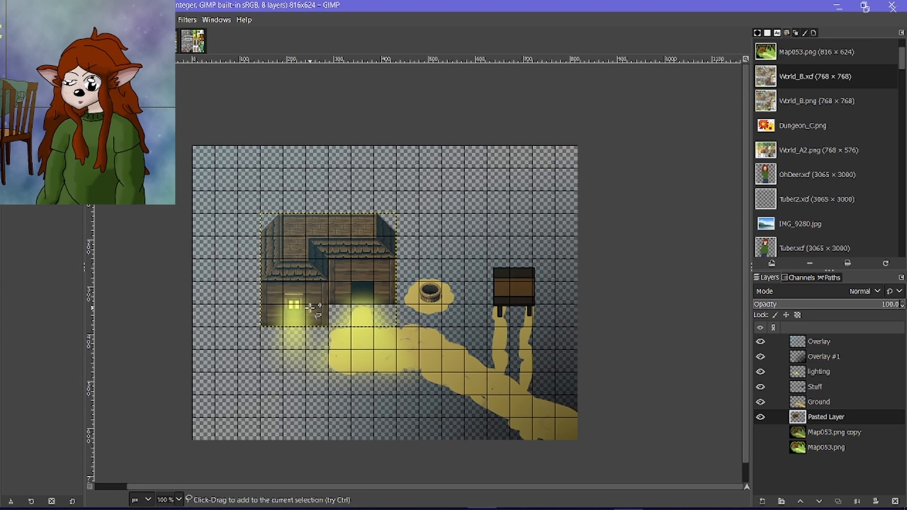
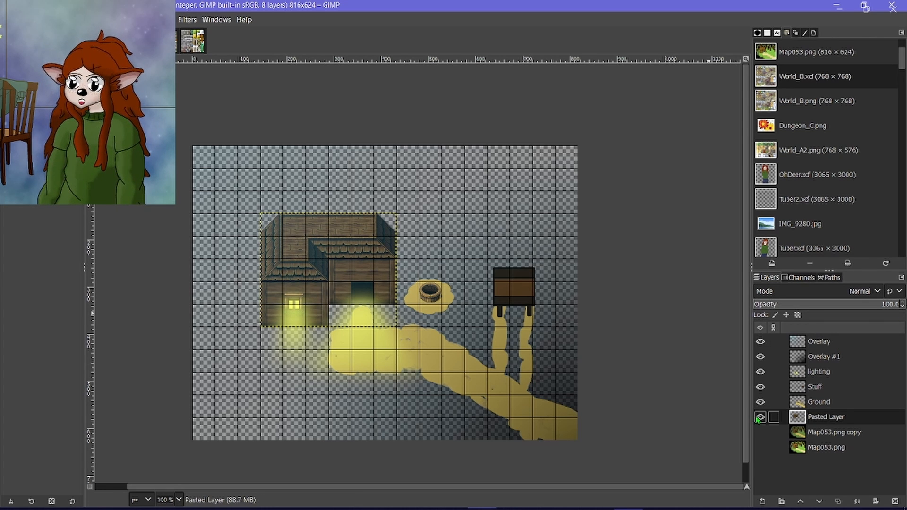
Hide every layer except Overlay and Overlay #1, and choose the Mini Games img/pictures folder as the export location.
{"action": "left_click_drag", "start_coordinate": [760, 417], "coordinate": [760, 375]}
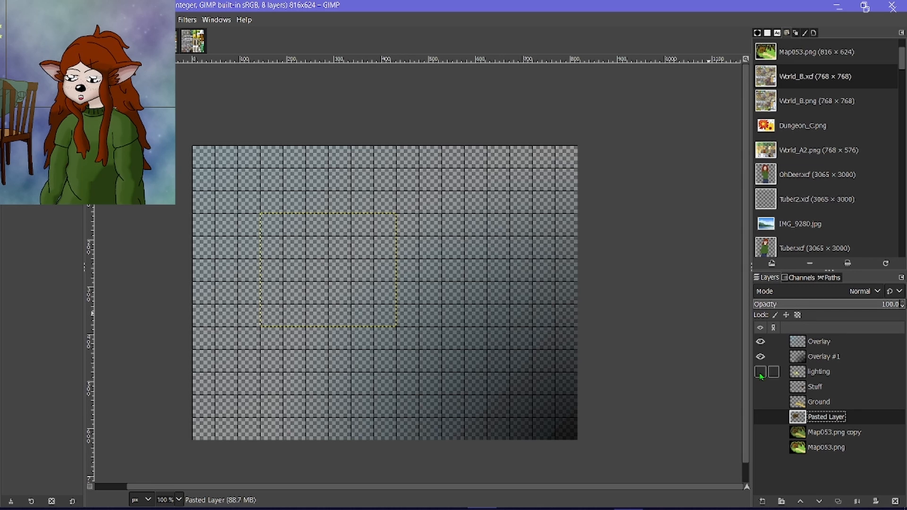
{"action": "left_click", "coordinate": [775, 341]}
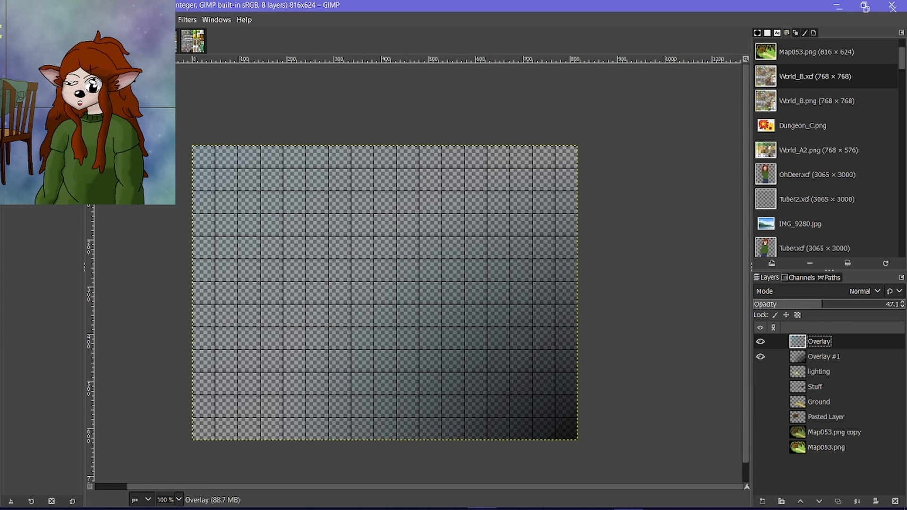
{"action": "left_click", "coordinate": [8, 20]}
{"action": "left_click", "coordinate": [33, 201]}
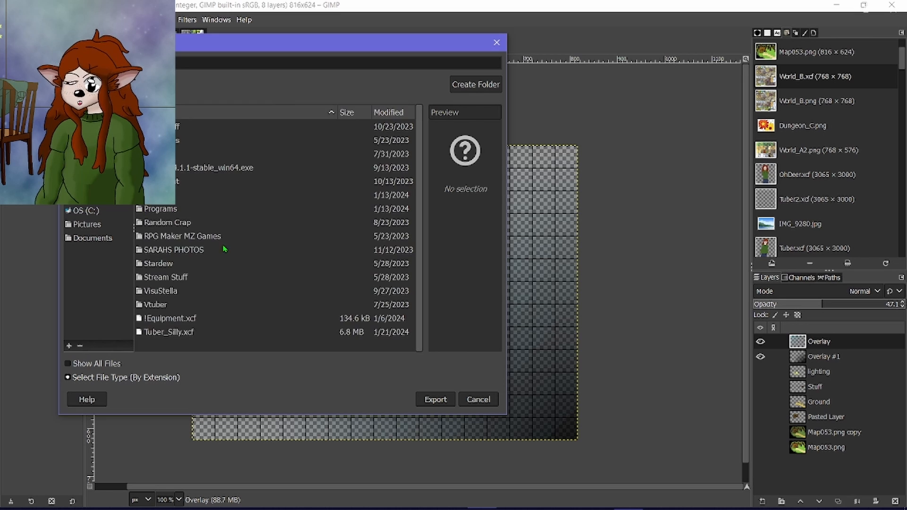
{"action": "double_click", "coordinate": [216, 242]}
{"action": "double_click", "coordinate": [169, 247]}
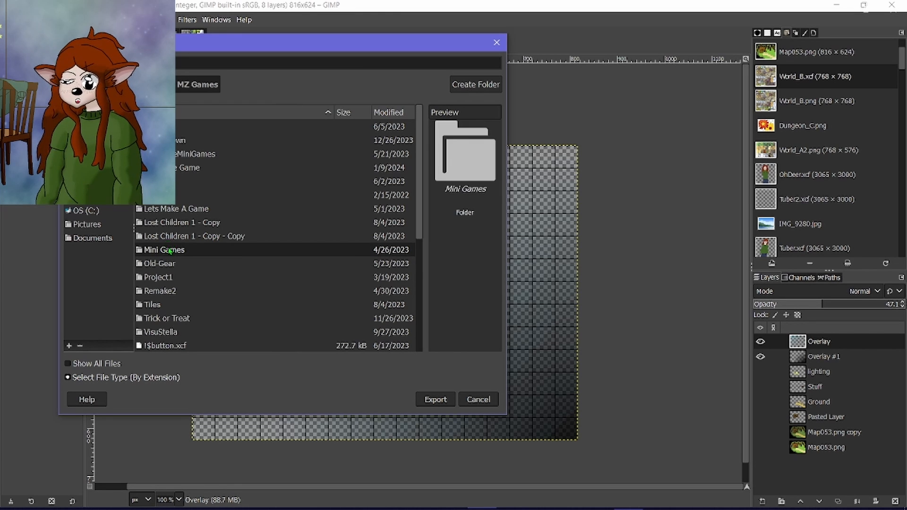
{"action": "double_click", "coordinate": [165, 208]}
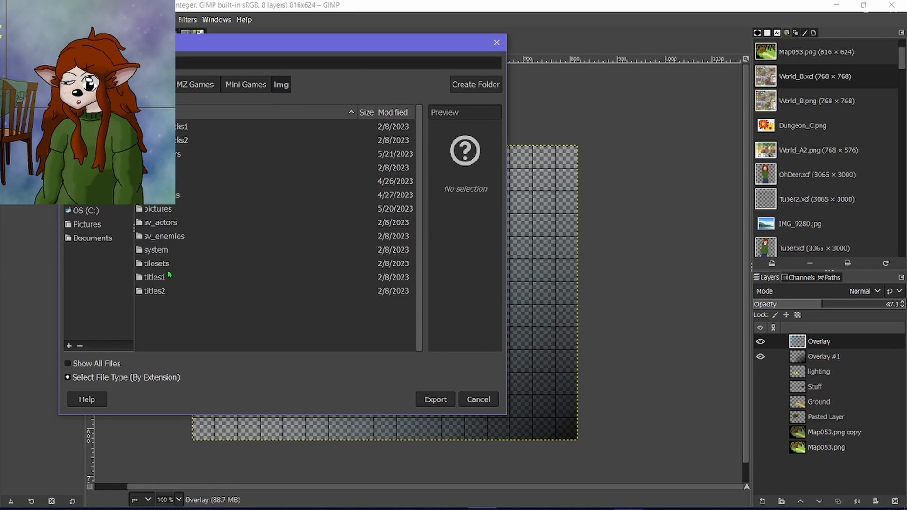
{"action": "double_click", "coordinate": [164, 209]}
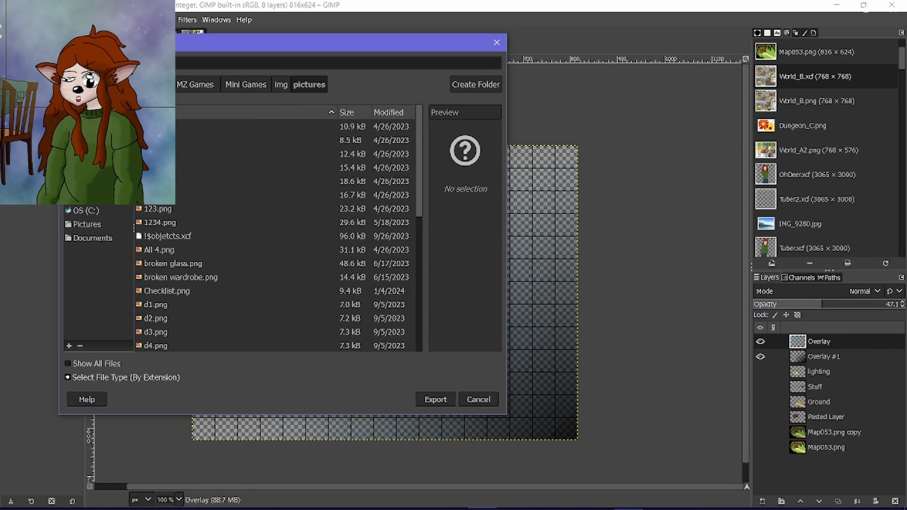
Export the visible overlays as the PNG file Overlay_Night.png.
{"action": "type", "text": "O"}
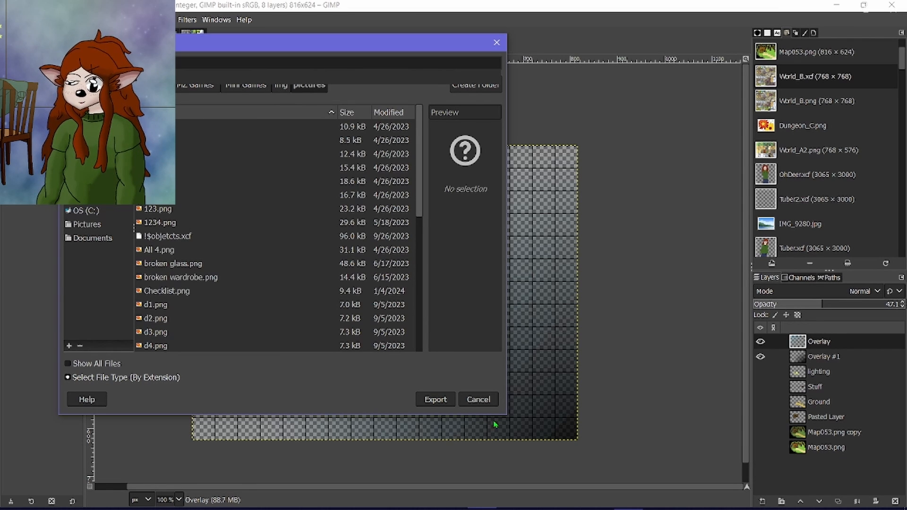
{"action": "left_click", "coordinate": [443, 405]}
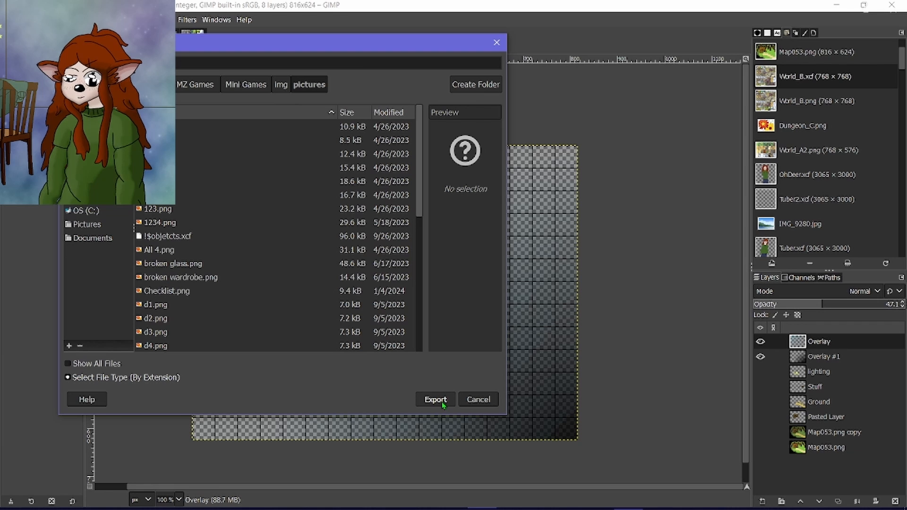
{"action": "left_click", "coordinate": [339, 283]}
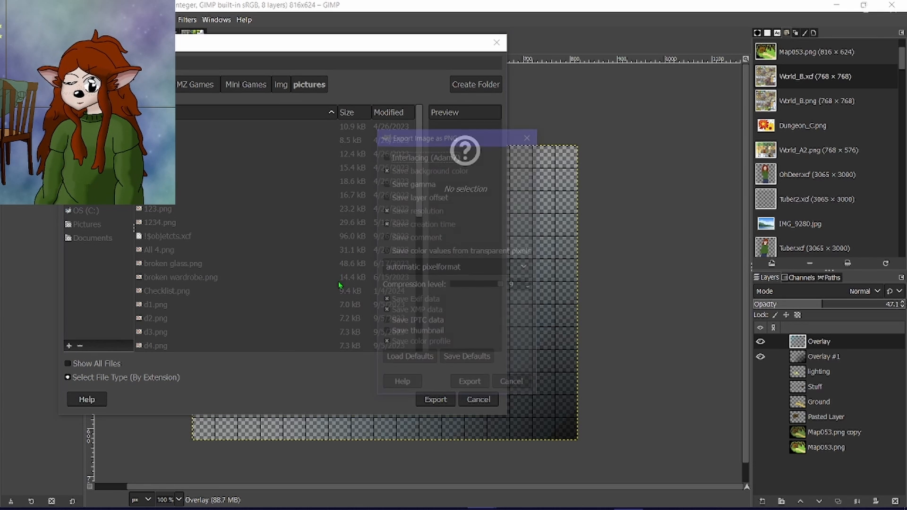
{"action": "left_click", "coordinate": [511, 381]}
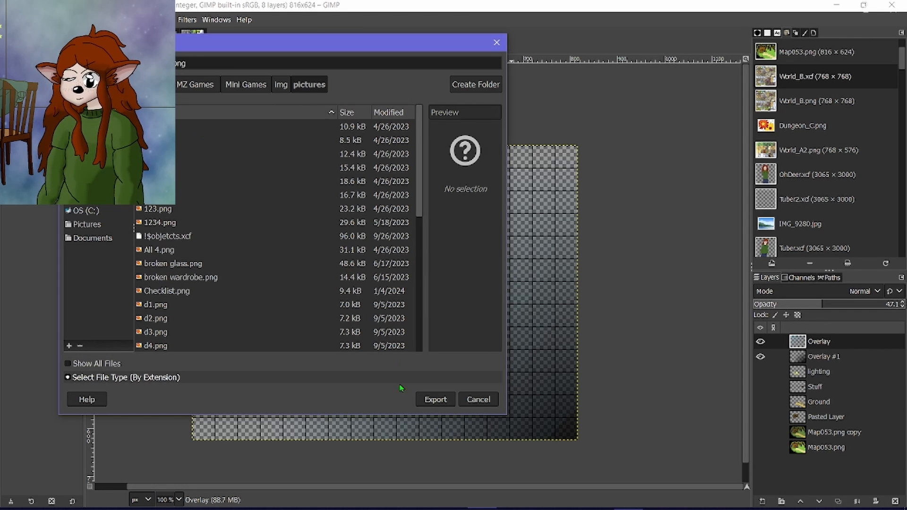
{"action": "left_click", "coordinate": [432, 399]}
{"action": "left_click", "coordinate": [472, 385]}
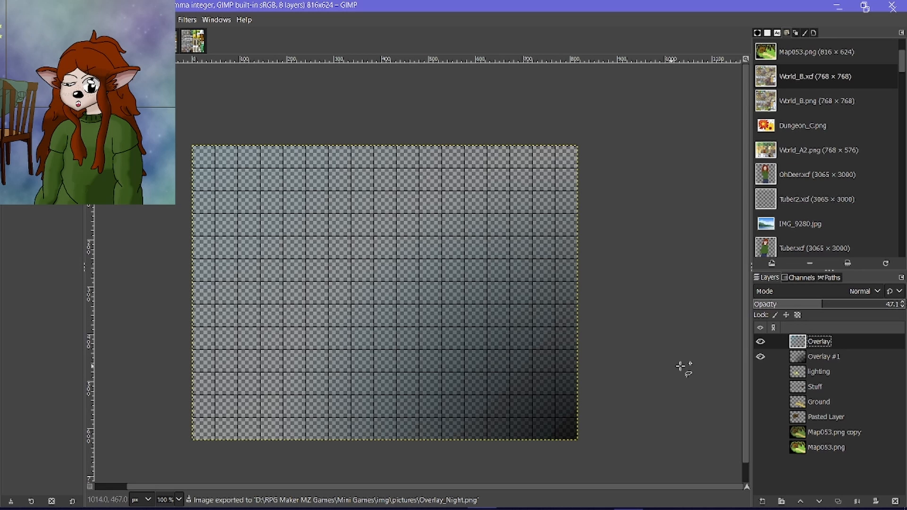
Hide both overlay layers and make the lighting, Stuff and Ground layers visible.
{"action": "left_click", "coordinate": [760, 341]}
{"action": "left_click", "coordinate": [760, 356]}
{"action": "left_click", "coordinate": [760, 371]}
{"action": "left_click", "coordinate": [760, 387]}
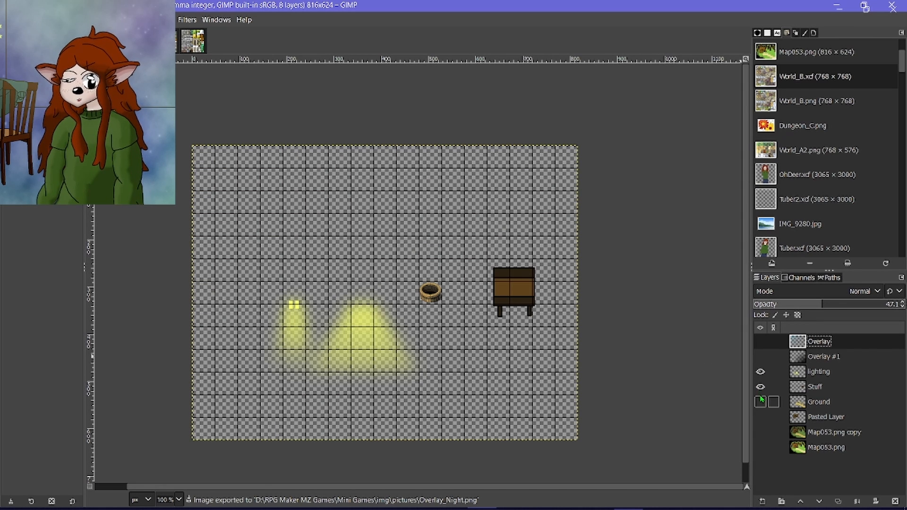
{"action": "left_click", "coordinate": [760, 387]}
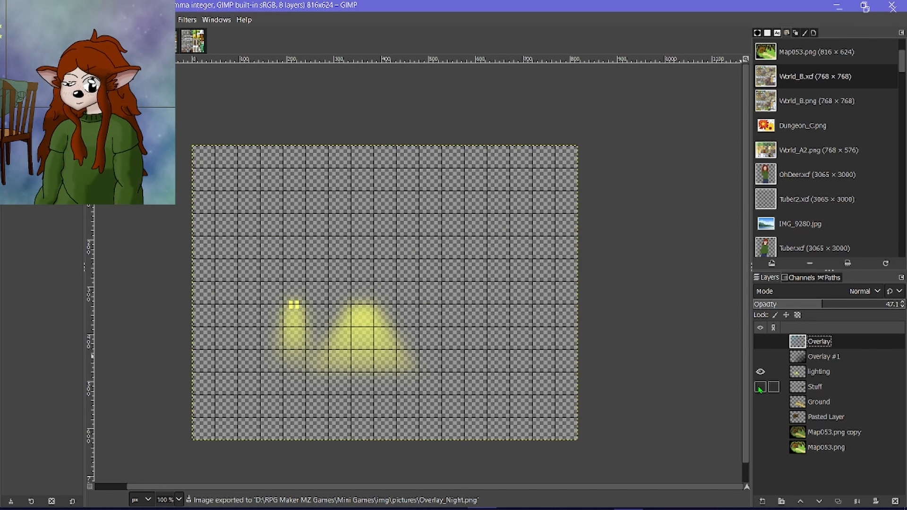
{"action": "left_click", "coordinate": [760, 387]}
{"action": "left_click", "coordinate": [760, 402]}
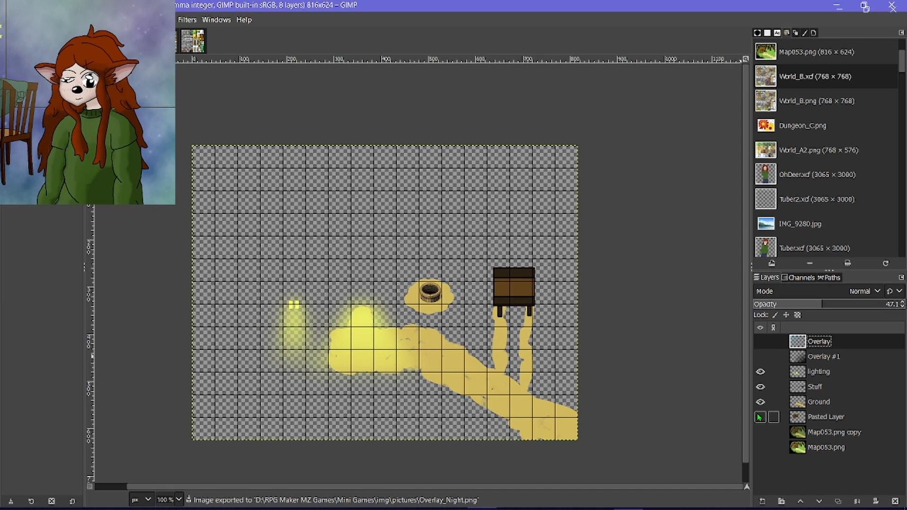
{"action": "left_click", "coordinate": [760, 417]}
{"action": "left_click", "coordinate": [760, 417]}
{"action": "left_click", "coordinate": [10, 20]}
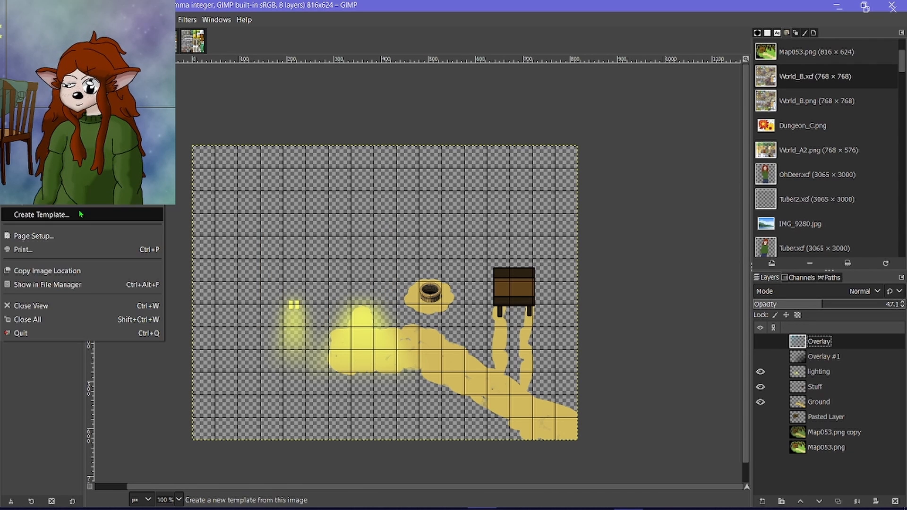
{"action": "left_click", "coordinate": [83, 201]}
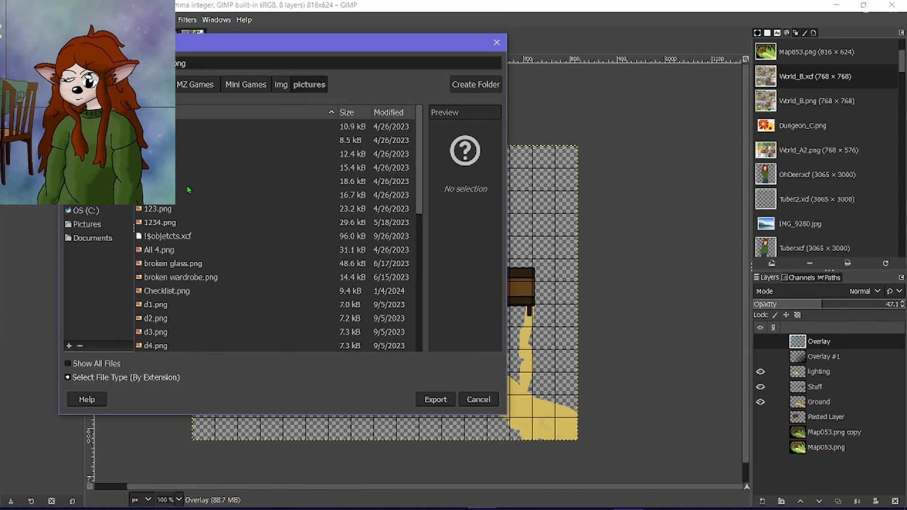
{"action": "left_click", "coordinate": [478, 400]}
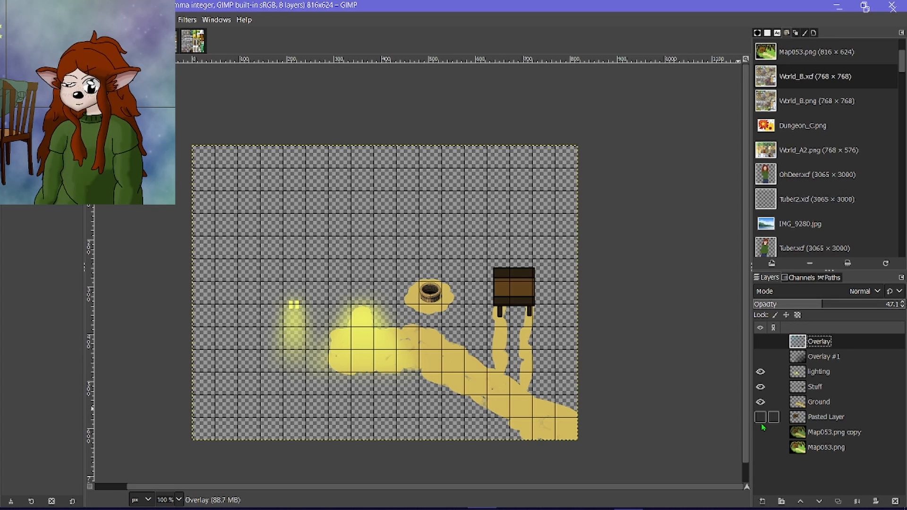
Export the map as Map.png with the Pasted Layer and Map053.png copy shown and the lighting layer hidden.
{"action": "left_click", "coordinate": [760, 433]}
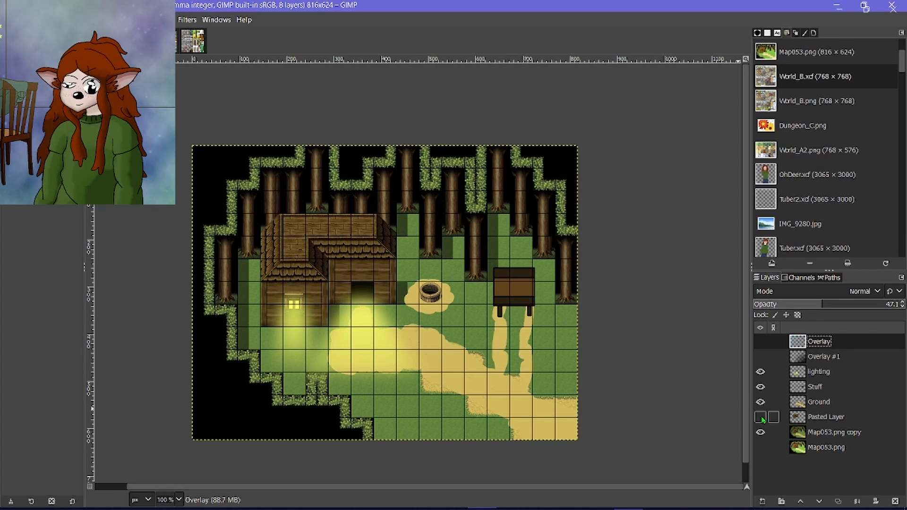
{"action": "left_click", "coordinate": [756, 372]}
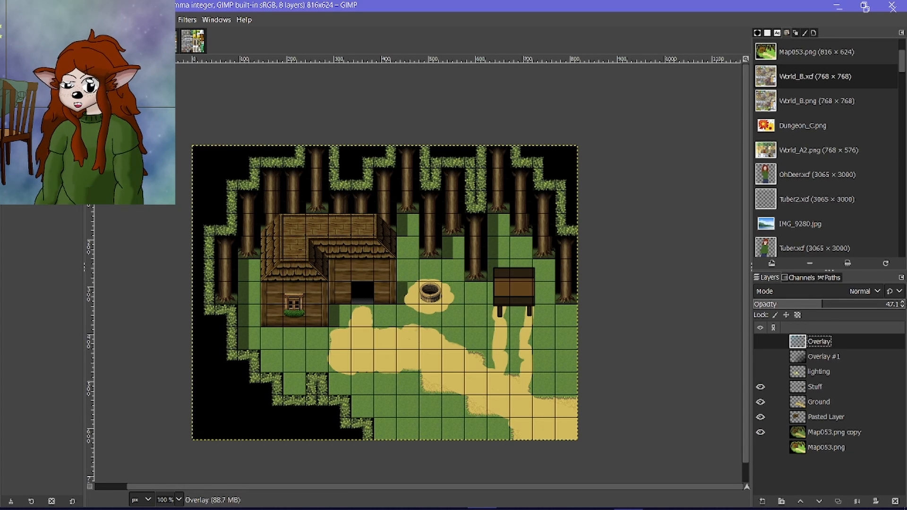
{"action": "left_click", "coordinate": [9, 19]}
{"action": "left_click", "coordinate": [43, 201]}
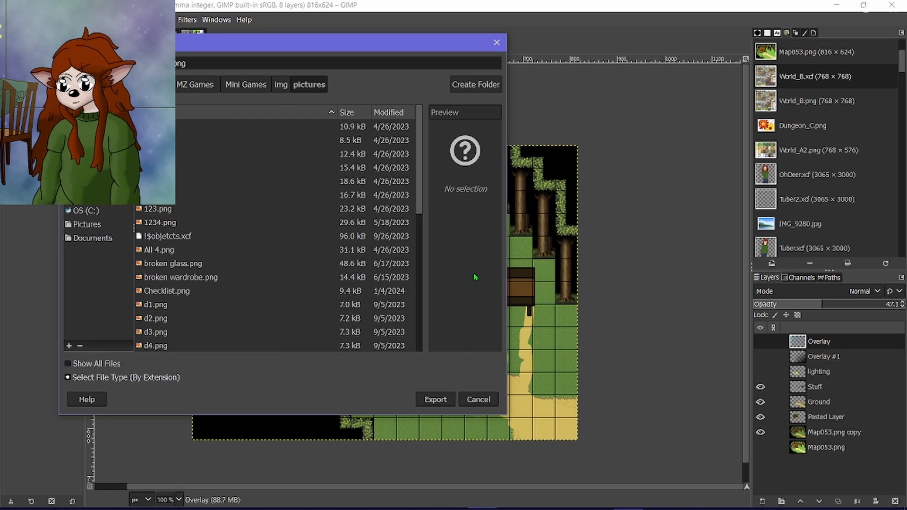
{"action": "key", "text": "BackSpace"}
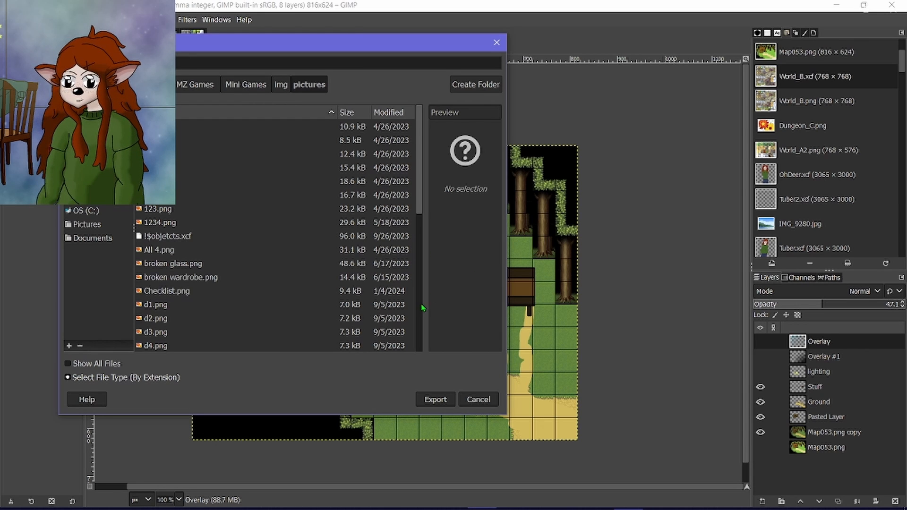
{"action": "left_click", "coordinate": [444, 397]}
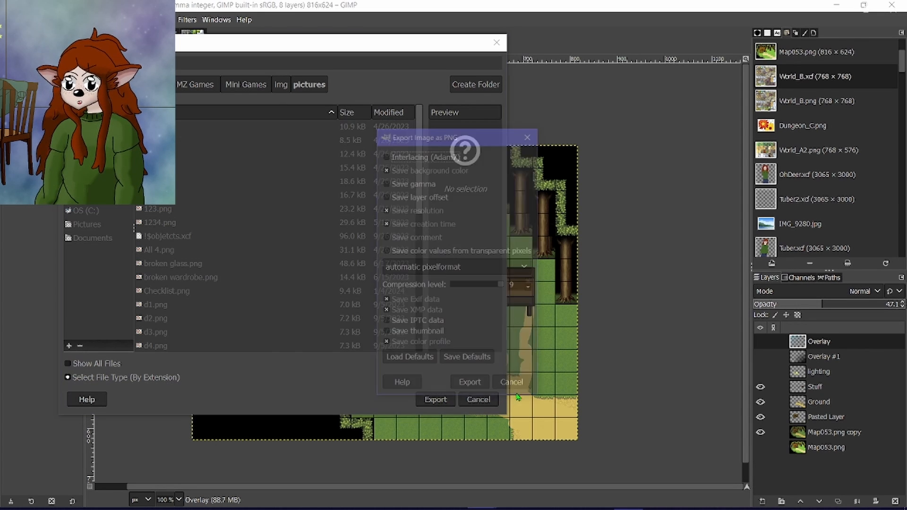
{"action": "left_click", "coordinate": [478, 385]}
{"action": "left_click", "coordinate": [760, 372]}
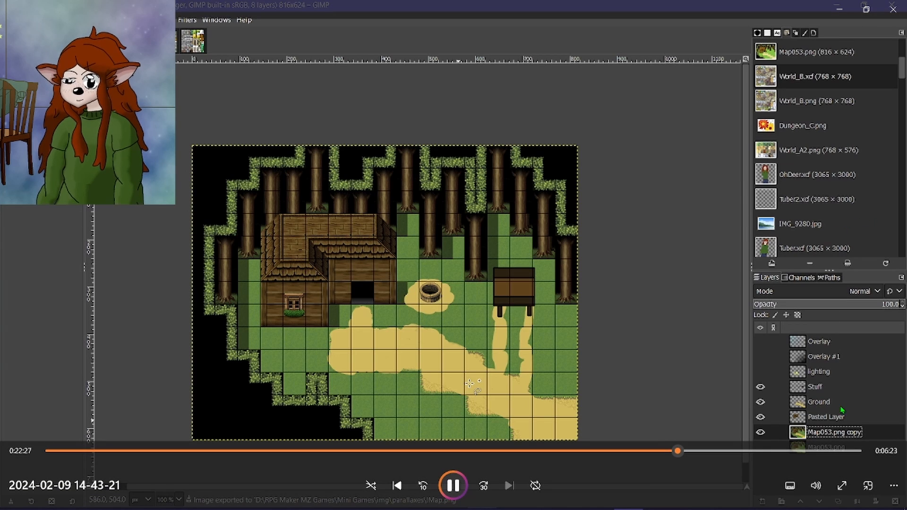
Set the playback speed of the playing video to 2×.
{"action": "left_click", "coordinate": [891, 489]}
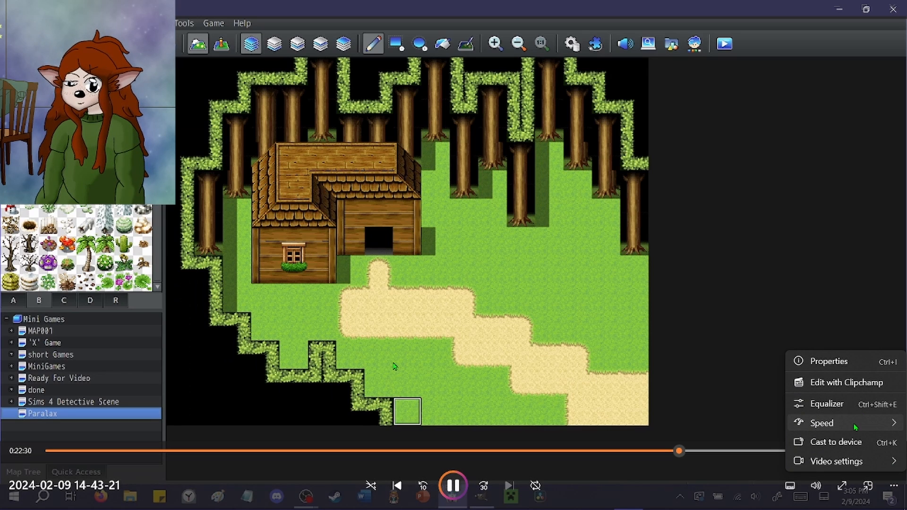
{"action": "mouse_move", "coordinate": [856, 427]}
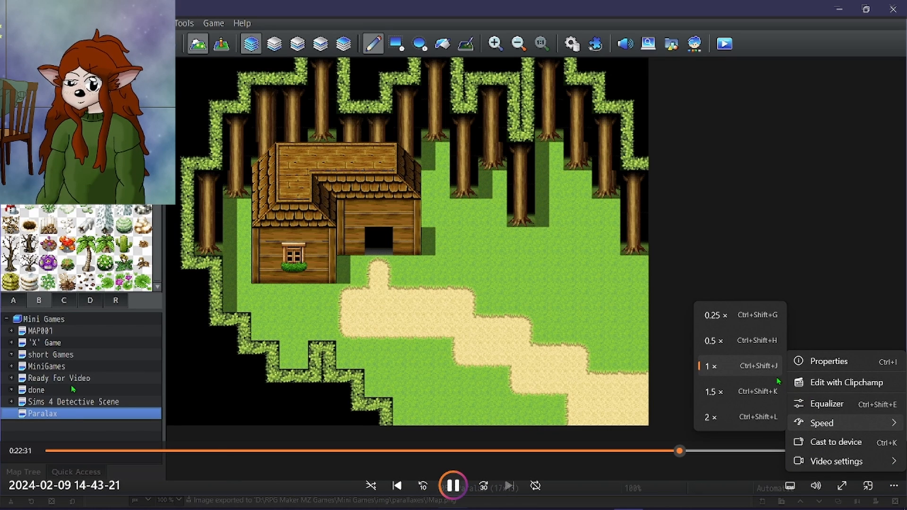
{"action": "left_click", "coordinate": [725, 416]}
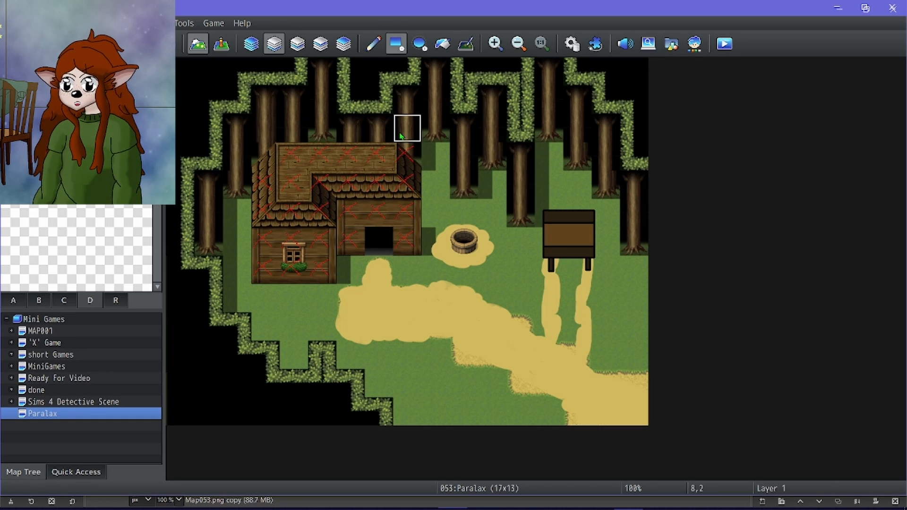
In the Paralax map, cover the blocked forest and black areas with X tiles and flood-fill the walkable ground with O tiles.
{"action": "left_click_drag", "start_coordinate": [190, 234], "coordinate": [207, 407]}
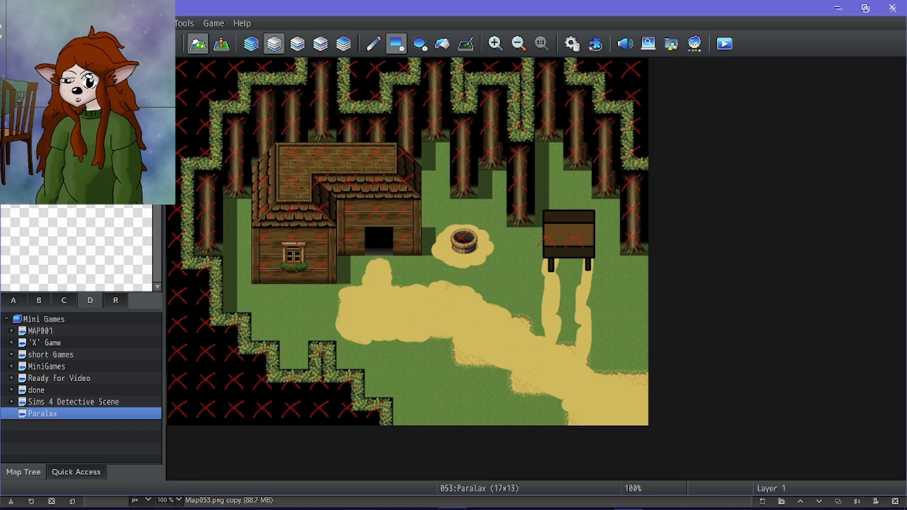
{"action": "left_click", "coordinate": [442, 44]}
{"action": "left_click", "coordinate": [470, 348]}
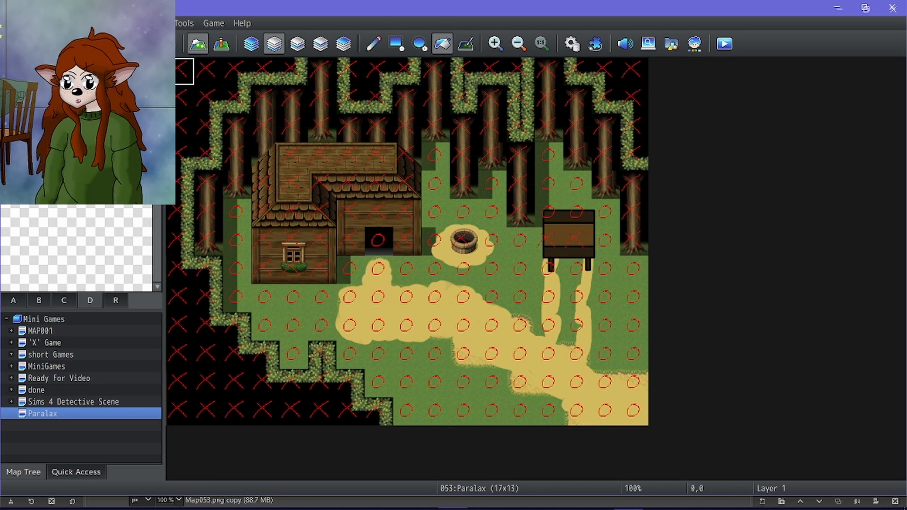
Set the player's starting position on the Paralax map and move it to tile 8,8 on the dirt path.
{"action": "left_click", "coordinate": [221, 44]}
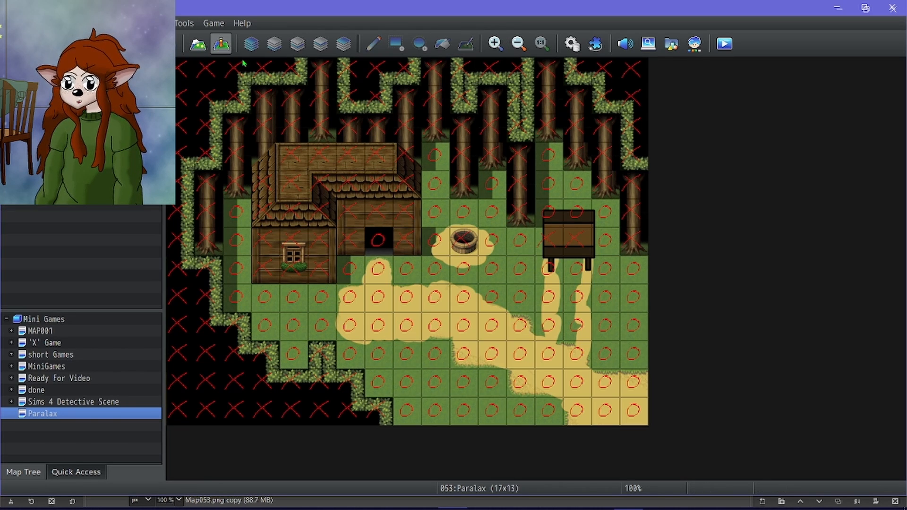
{"action": "right_click", "coordinate": [405, 354]}
{"action": "mouse_move", "coordinate": [522, 500]}
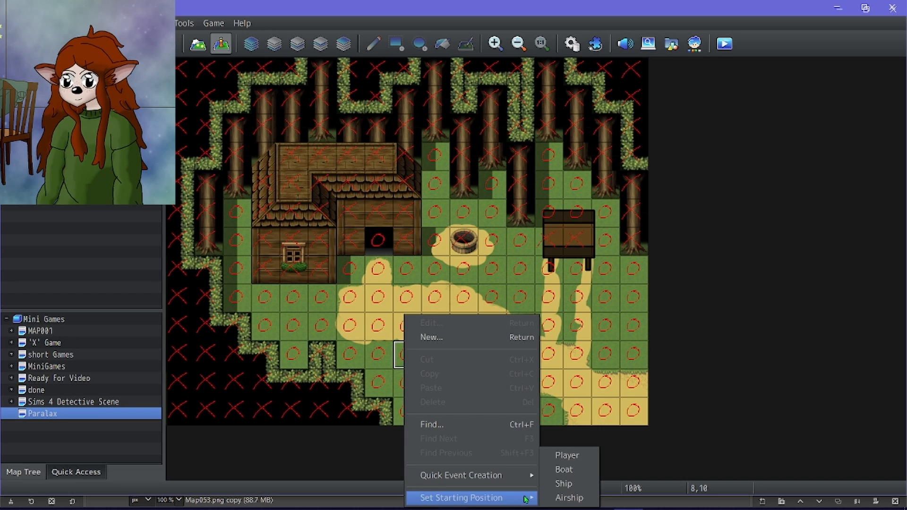
{"action": "left_click", "coordinate": [567, 455]}
{"action": "left_click_drag", "start_coordinate": [400, 357], "coordinate": [402, 301]}
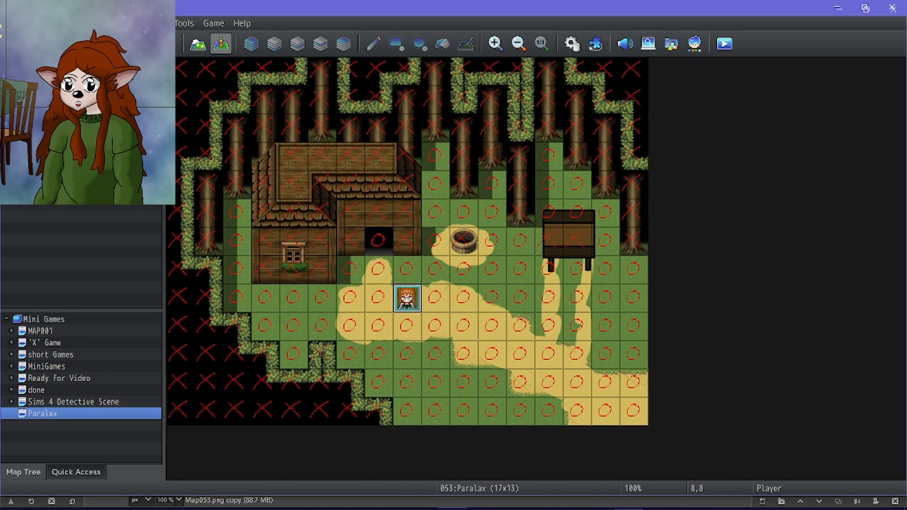
Create an event named Overlay at tile 5,1 with a Show Picture command for Overlay_Night at the upper left, 0,0.
{"action": "double_click", "coordinate": [314, 110]}
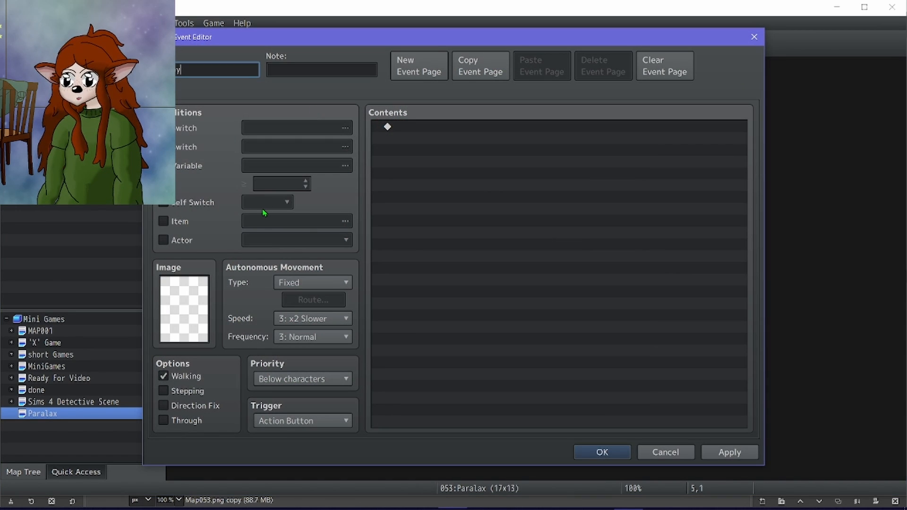
{"action": "double_click", "coordinate": [387, 176]}
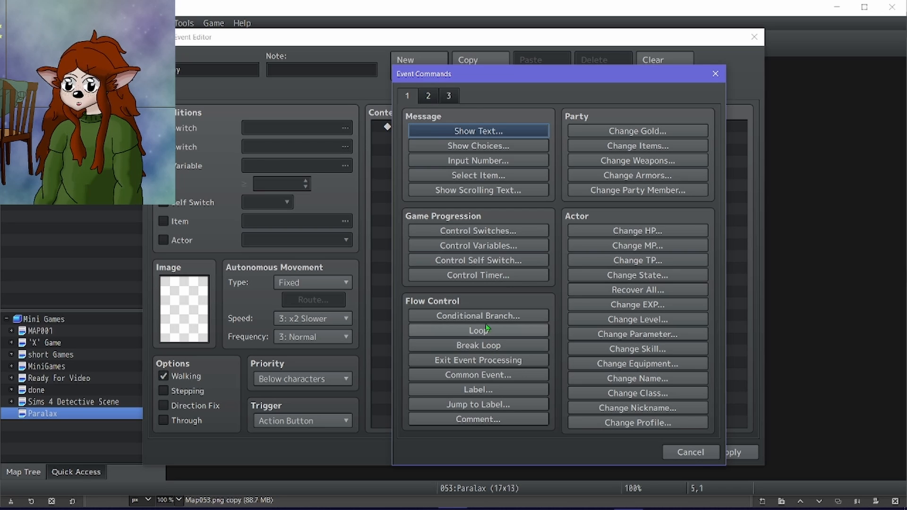
{"action": "left_click", "coordinate": [427, 96]}
{"action": "left_click", "coordinate": [522, 366]}
{"action": "left_click", "coordinate": [524, 180]}
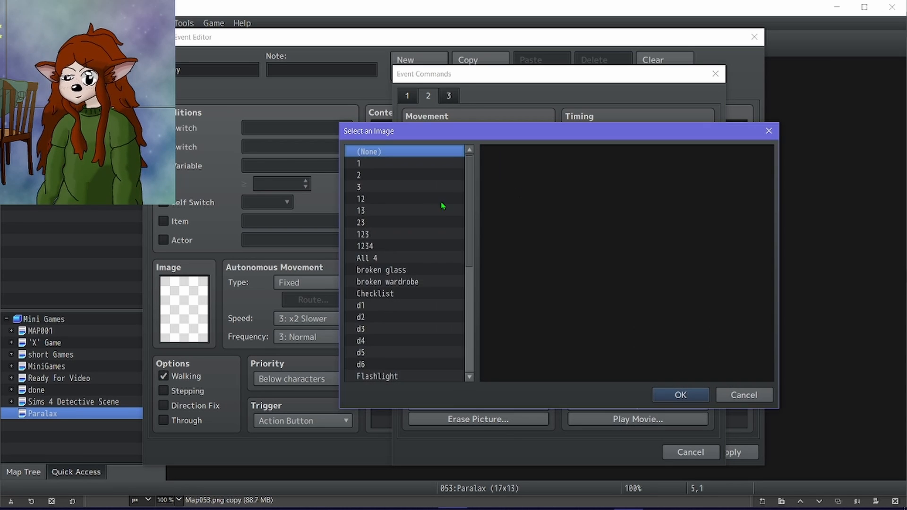
{"action": "scroll", "coordinate": [427, 211], "scroll_direction": "down", "scroll_amount": 1}
{"action": "scroll", "coordinate": [427, 211], "scroll_direction": "down", "scroll_amount": 6}
{"action": "left_click", "coordinate": [410, 243]}
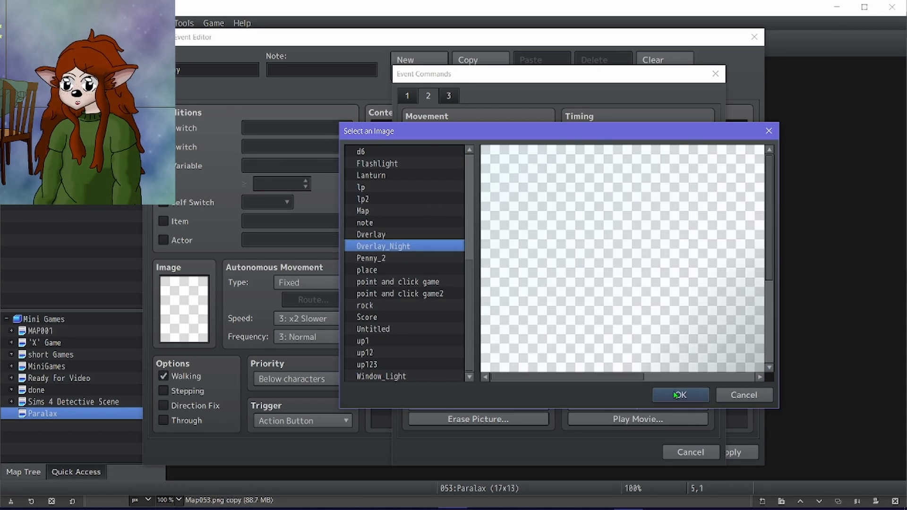
{"action": "left_click", "coordinate": [664, 396]}
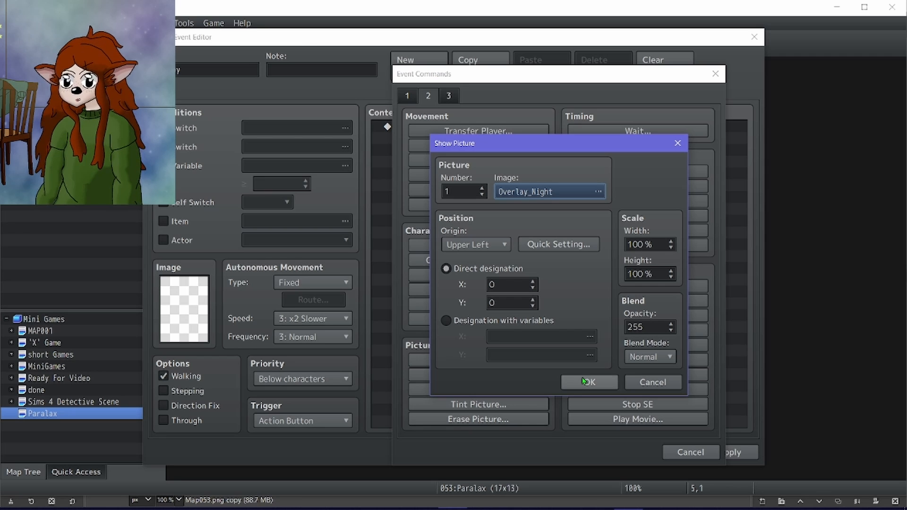
{"action": "left_click", "coordinate": [584, 380]}
Add an Erase Event command after the picture, set the event's trigger to Parallel and save it.
{"action": "double_click", "coordinate": [425, 138]}
{"action": "left_click", "coordinate": [479, 317]}
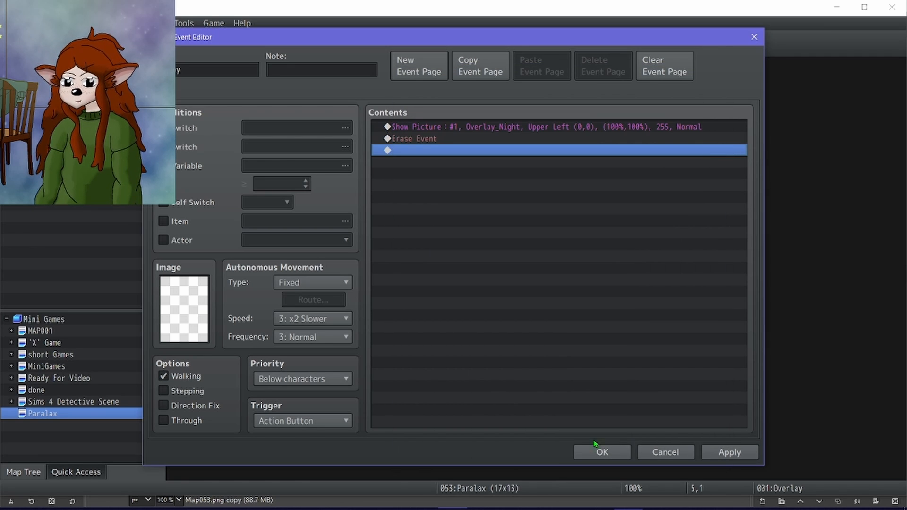
{"action": "left_click", "coordinate": [607, 454]}
Duplicate the overlay event to tile 6,1 and change the picture it shows to Window_Light.
{"action": "double_click", "coordinate": [348, 101]}
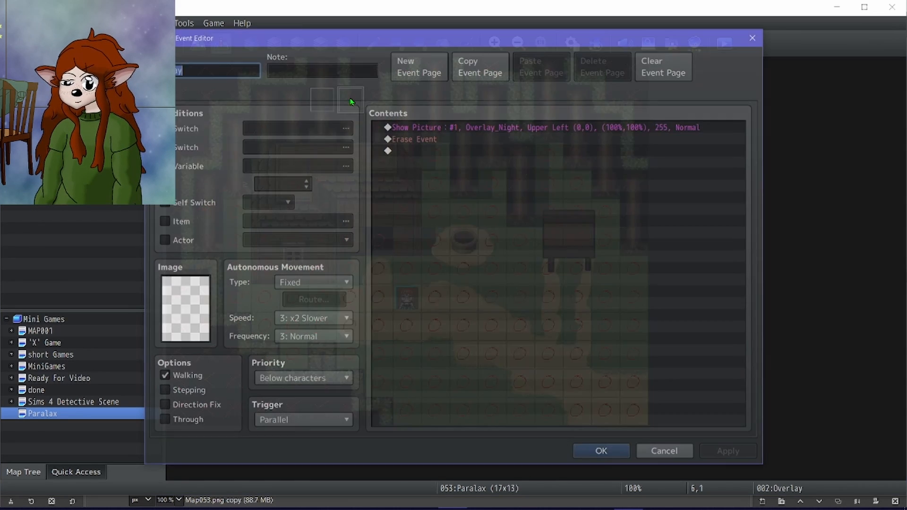
{"action": "double_click", "coordinate": [445, 128]}
{"action": "left_click", "coordinate": [530, 194]}
{"action": "scroll", "coordinate": [378, 333], "scroll_direction": "down", "scroll_amount": 4}
{"action": "left_click", "coordinate": [386, 376]}
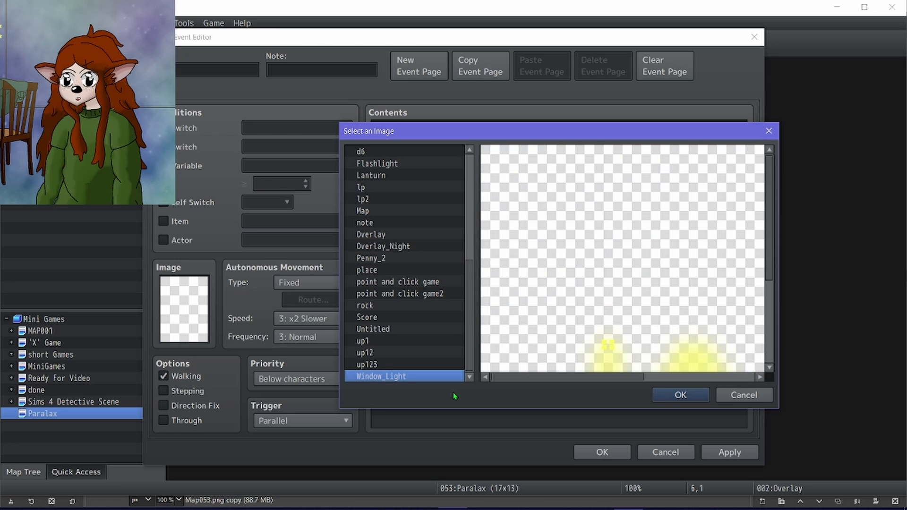
{"action": "left_click", "coordinate": [679, 395]}
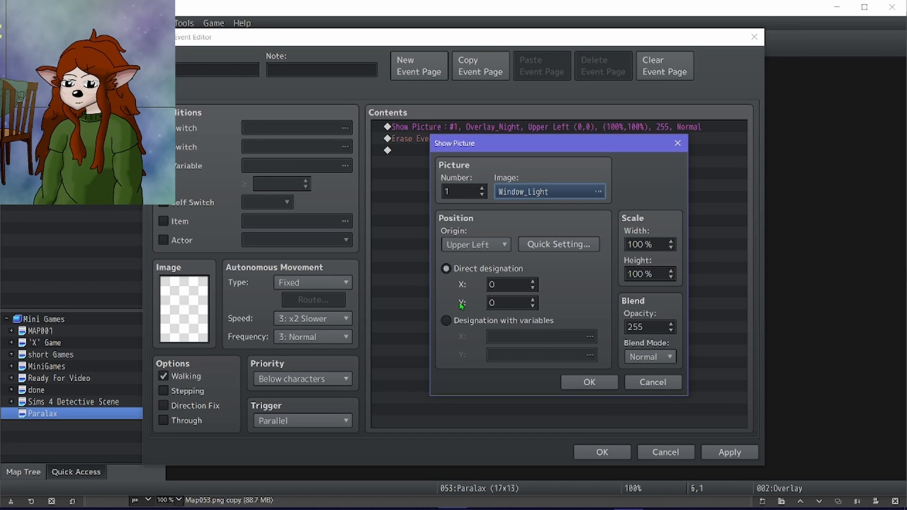
Keep the Window_Light picture at direct position 0,0 from the upper left and save the event.
{"action": "left_click", "coordinate": [446, 321]}
{"action": "left_click", "coordinate": [445, 268]}
{"action": "left_click", "coordinate": [548, 244]}
{"action": "left_click", "coordinate": [706, 461]}
{"action": "left_click", "coordinate": [613, 376]}
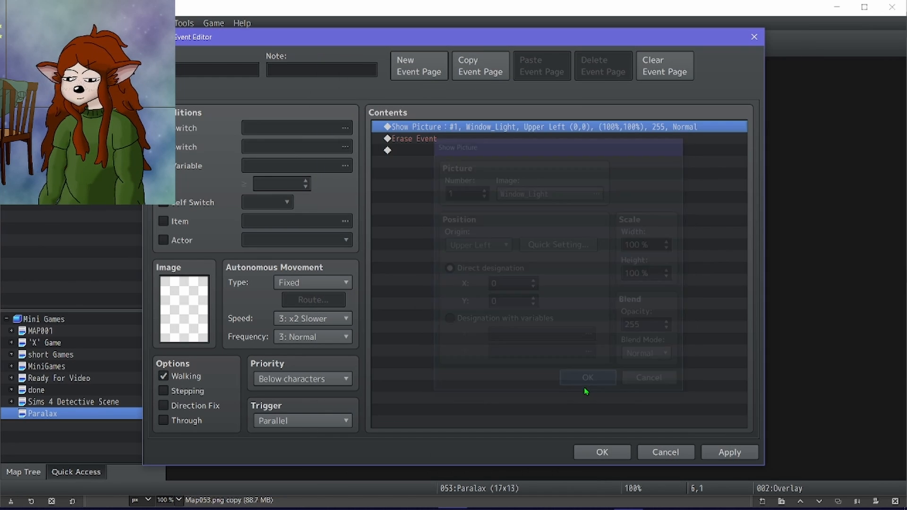
{"action": "left_click", "coordinate": [723, 451]}
{"action": "left_click", "coordinate": [598, 451]}
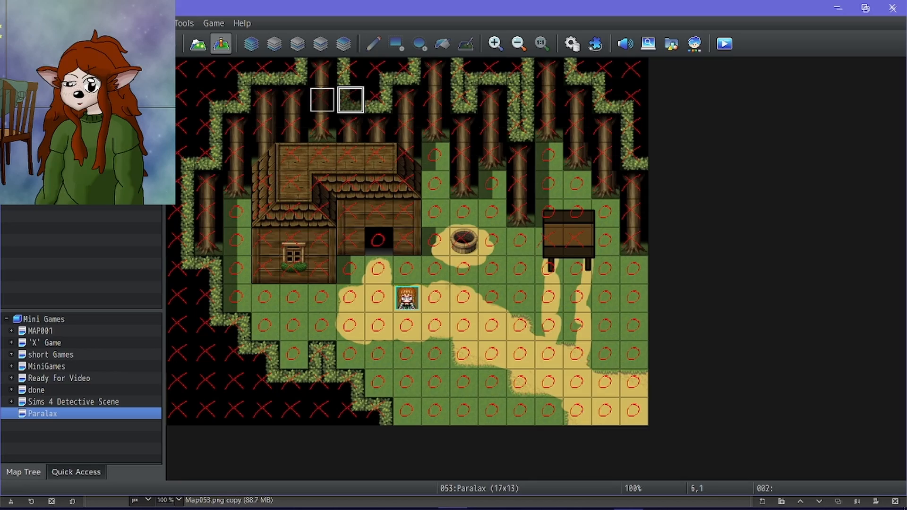
Playtest the map full screen, start a new game and walk the party to the lit window to check the overlays.
{"action": "left_click", "coordinate": [724, 43]}
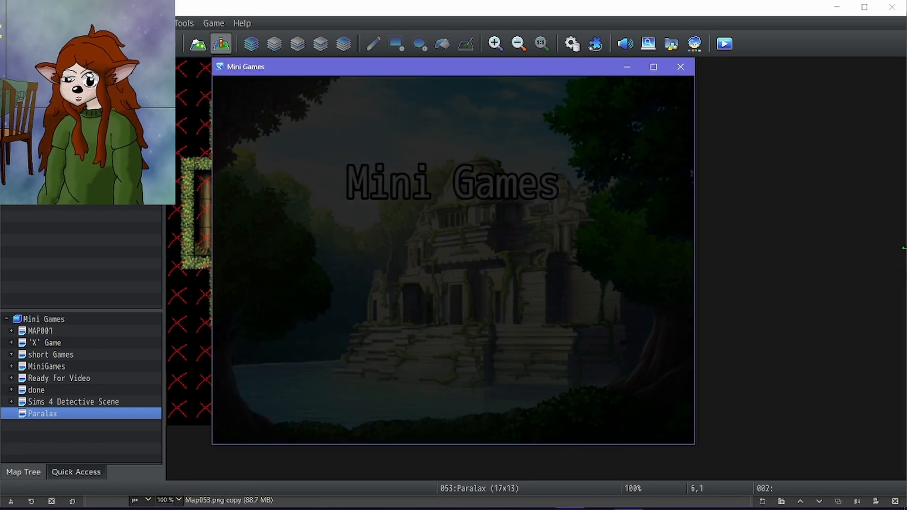
{"action": "key", "text": "F4"}
{"action": "key", "text": "Up"}
{"action": "key", "text": "Return"}
{"action": "key", "text": "Left"}
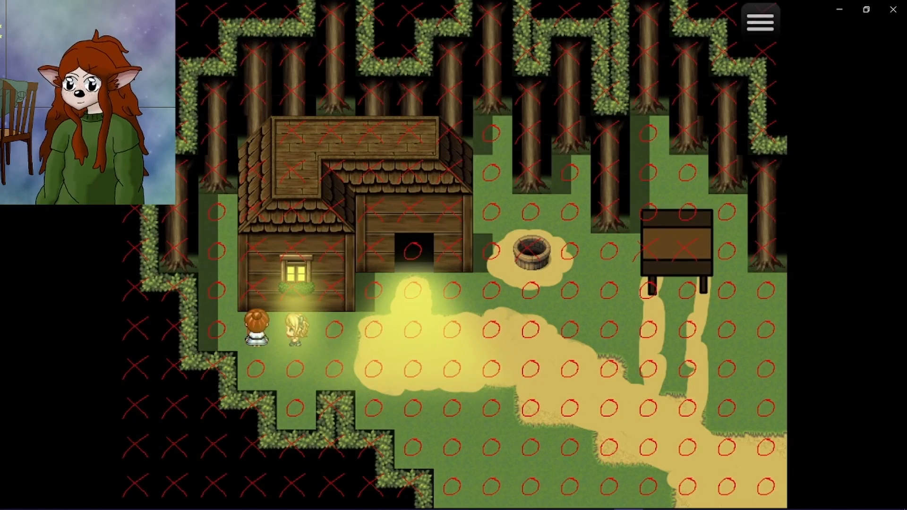
{"action": "key", "text": "Up"}
{"action": "key", "text": "Down"}
{"action": "key", "text": "Right"}
{"action": "key", "text": "F4"}
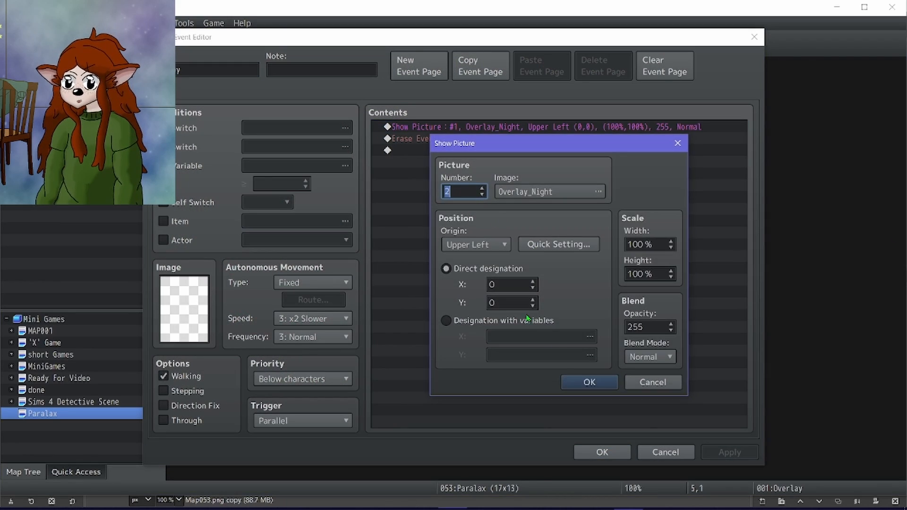
Set the Overlay_Night picture number to 2 in the event at tile 5,1 and save the event.
{"action": "left_click", "coordinate": [590, 382]}
{"action": "left_click", "coordinate": [609, 452]}
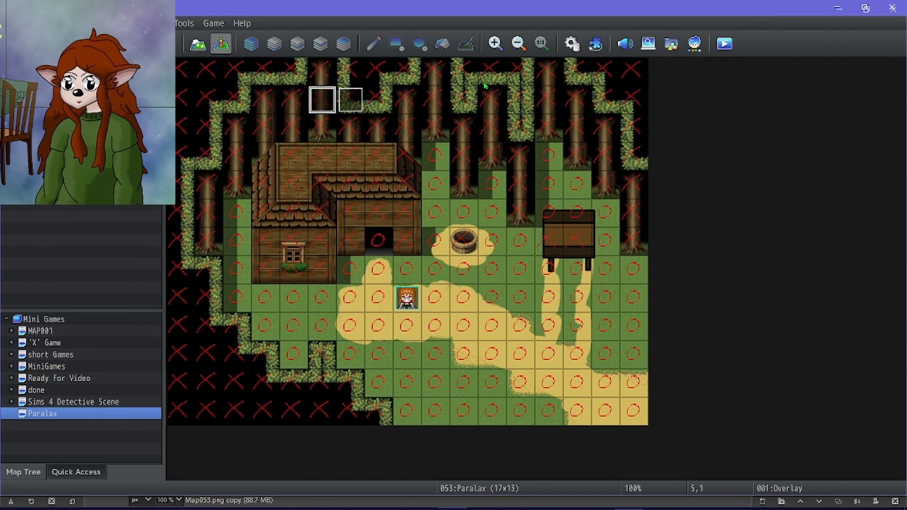
In the Outside tileset's D sheet, set the passage of the first blank tile below the red symbols to X and the third to star.
{"action": "left_click", "coordinate": [577, 46]}
{"action": "left_click", "coordinate": [164, 257]}
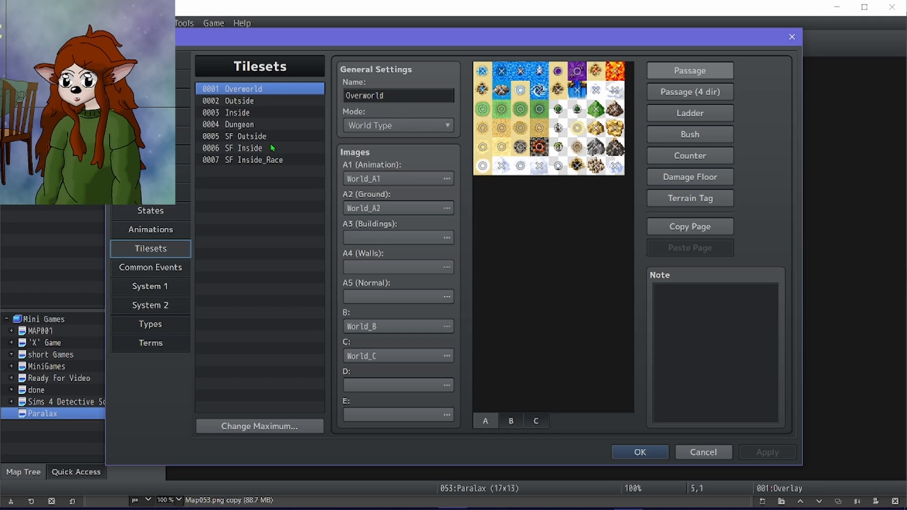
{"action": "left_click", "coordinate": [262, 101]}
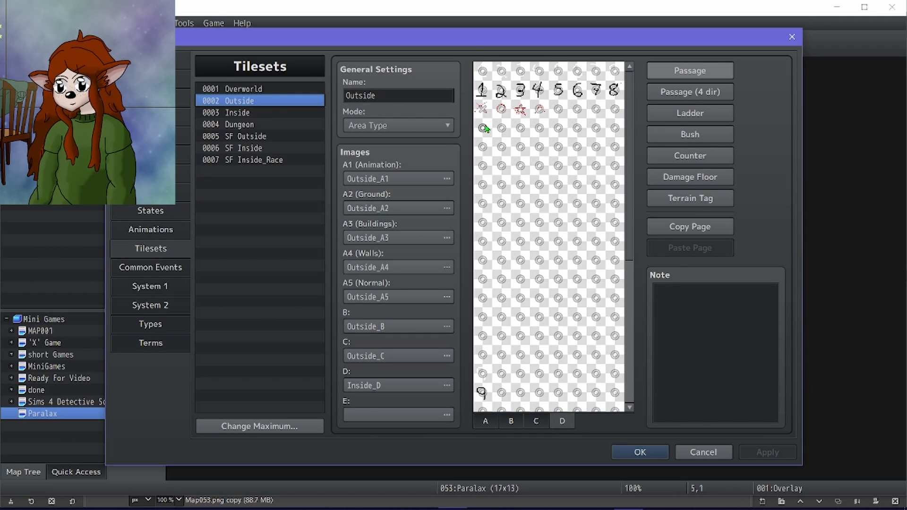
{"action": "left_click", "coordinate": [484, 128]}
{"action": "left_click", "coordinate": [521, 128]}
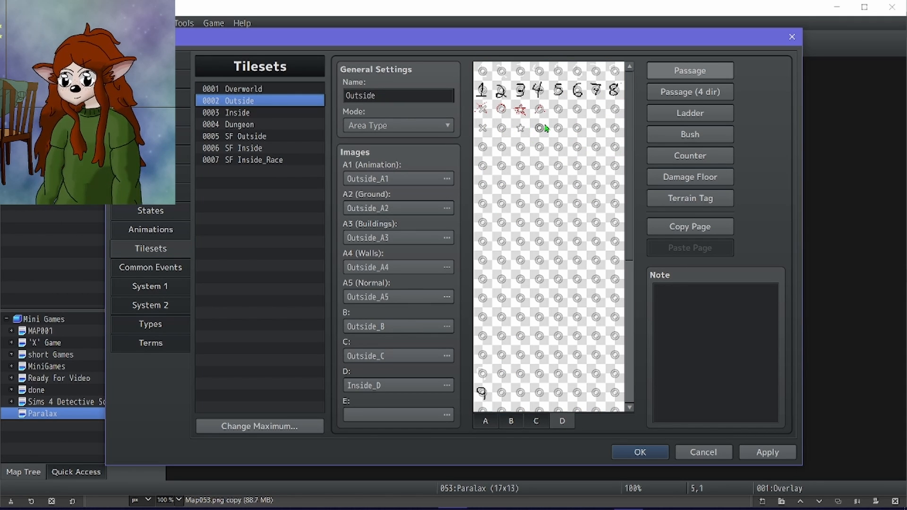
{"action": "left_click", "coordinate": [692, 181]}
{"action": "left_click", "coordinate": [540, 128]}
{"action": "left_click", "coordinate": [712, 71]}
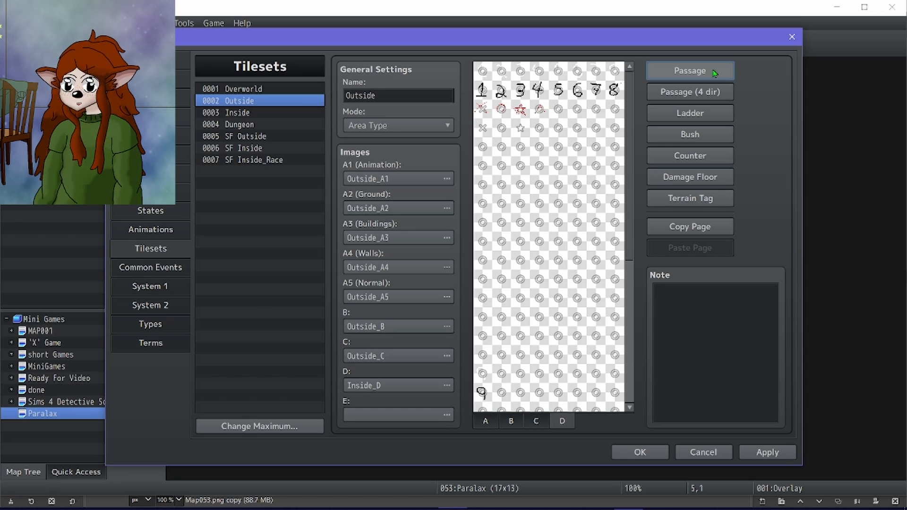
{"action": "left_click", "coordinate": [771, 453]}
{"action": "left_click", "coordinate": [628, 454]}
Replace the visible X and O markers on the Paralax map with blank passage tiles and start a new playtest game.
{"action": "left_click", "coordinate": [201, 45]}
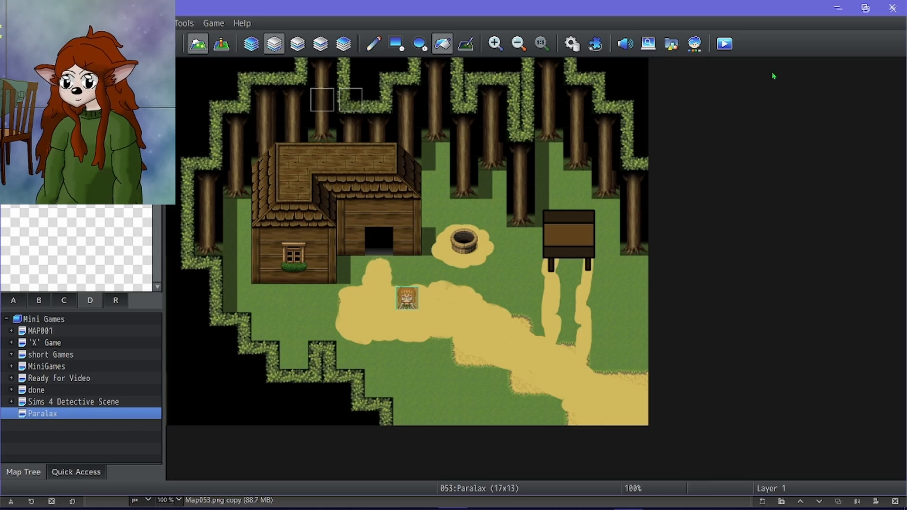
{"action": "key", "text": "ctrl+r"}
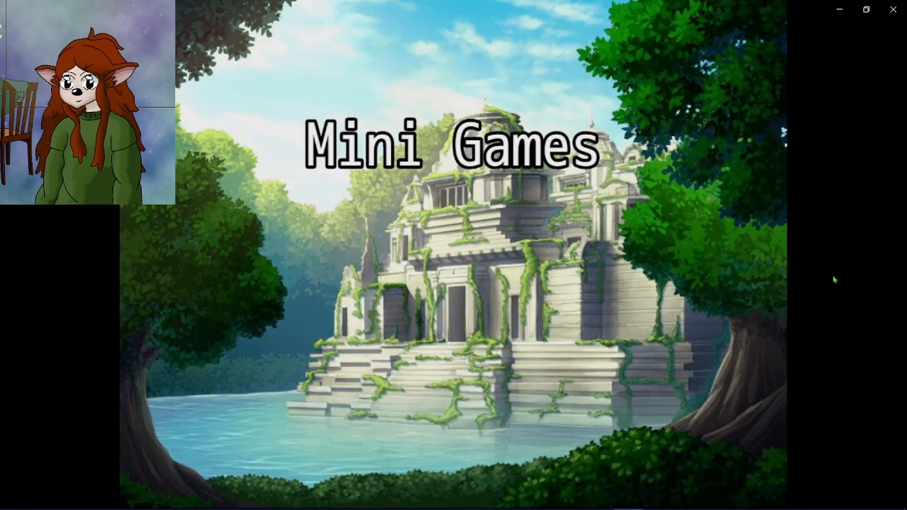
{"action": "key", "text": "Return"}
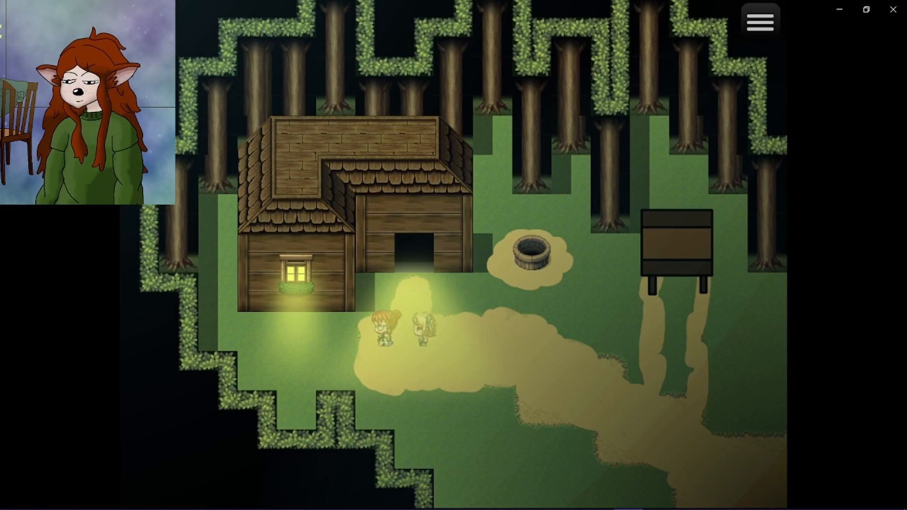
Walk the party past the lit window, into the hedge nook and up to the cabin doorway to test passability.
{"action": "key", "text": "Left"}
{"action": "key", "text": "Left"}
{"action": "key", "text": "Left"}
{"action": "key", "text": "Left"}
{"action": "key", "text": "Up"}
{"action": "key", "text": "Up"}
{"action": "key", "text": "Up"}
{"action": "key", "text": "Down"}
{"action": "key", "text": "Down"}
{"action": "key", "text": "Down"}
{"action": "key", "text": "Right"}
{"action": "key", "text": "Right"}
{"action": "key", "text": "Down"}
{"action": "key", "text": "Down"}
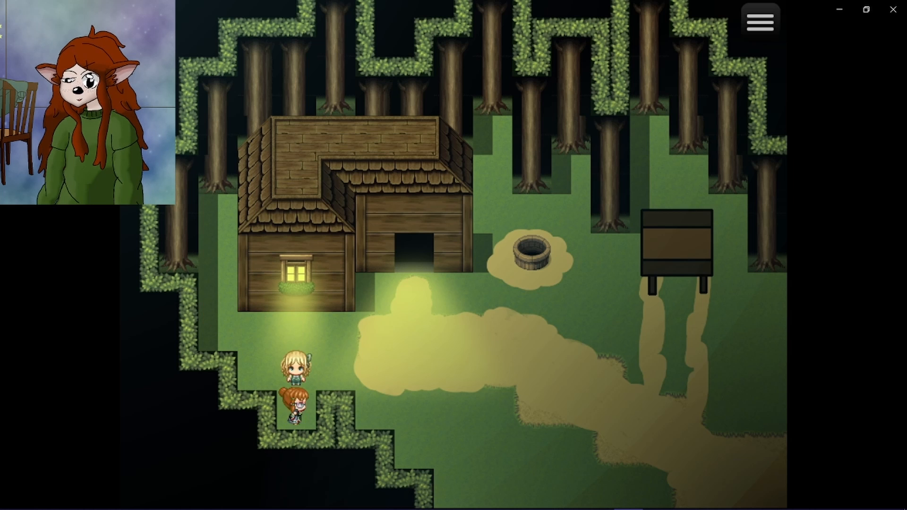
{"action": "key", "text": "Up"}
{"action": "key", "text": "Right"}
{"action": "key", "text": "Right"}
{"action": "key", "text": "Right"}
{"action": "key", "text": "Up"}
{"action": "key", "text": "Up"}
{"action": "key", "text": "Up"}
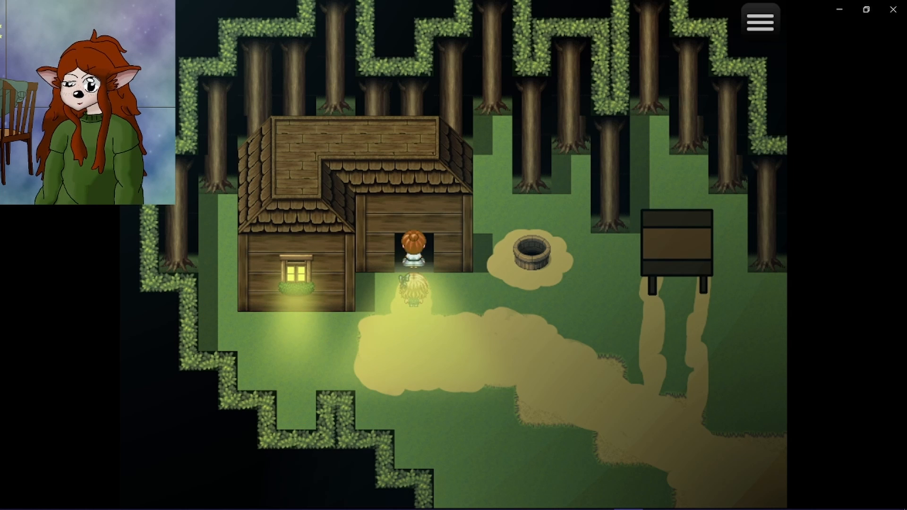
Walk the party across the clearing to the signboard, around it and over to the map's east edge.
{"action": "key", "text": "Down"}
{"action": "key", "text": "Right"}
{"action": "key", "text": "Right"}
{"action": "key", "text": "Right"}
{"action": "key", "text": "Right"}
{"action": "key", "text": "Right"}
{"action": "key", "text": "Right"}
{"action": "key", "text": "Right"}
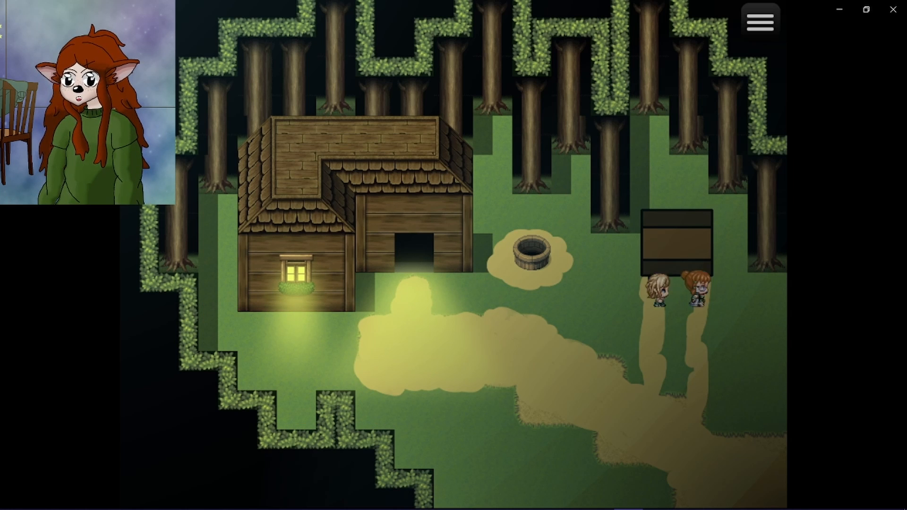
{"action": "key", "text": "Up"}
{"action": "key", "text": "Up"}
{"action": "key", "text": "Left"}
{"action": "key", "text": "Left"}
{"action": "key", "text": "Right"}
{"action": "key", "text": "Right"}
{"action": "key", "text": "Down"}
{"action": "key", "text": "Down"}
{"action": "key", "text": "Down"}
{"action": "key", "text": "Right"}
{"action": "key", "text": "Up"}
{"action": "key", "text": "Down"}
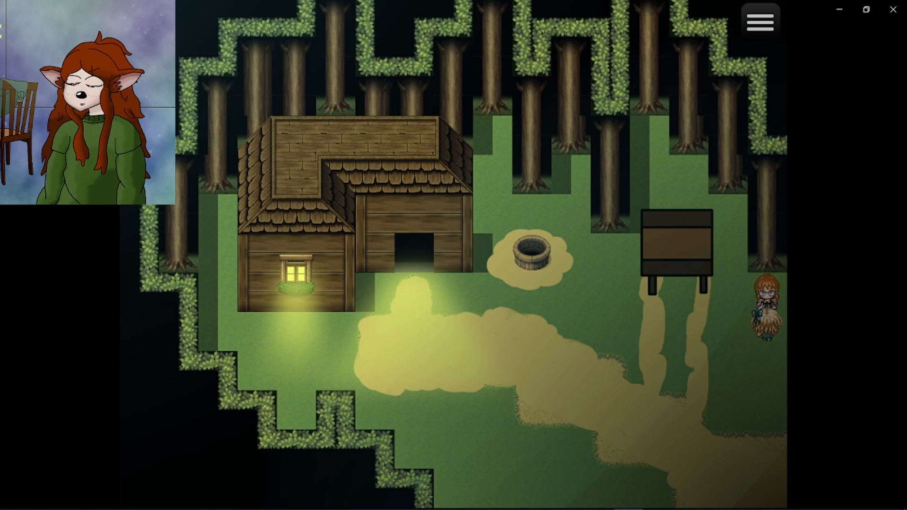
Walk the party down toward the dirt path, back to the well and along the cabin front to test the lighting.
{"action": "key", "text": "Down"}
{"action": "key", "text": "Down"}
{"action": "key", "text": "Down"}
{"action": "key", "text": "Down"}
{"action": "key", "text": "Left"}
{"action": "key", "text": "Left"}
{"action": "key", "text": "Left"}
{"action": "key", "text": "Left"}
{"action": "key", "text": "Left"}
{"action": "key", "text": "Up"}
{"action": "key", "text": "Up"}
{"action": "key", "text": "Left"}
{"action": "key", "text": "Up"}
{"action": "key", "text": "Up"}
{"action": "key", "text": "Left"}
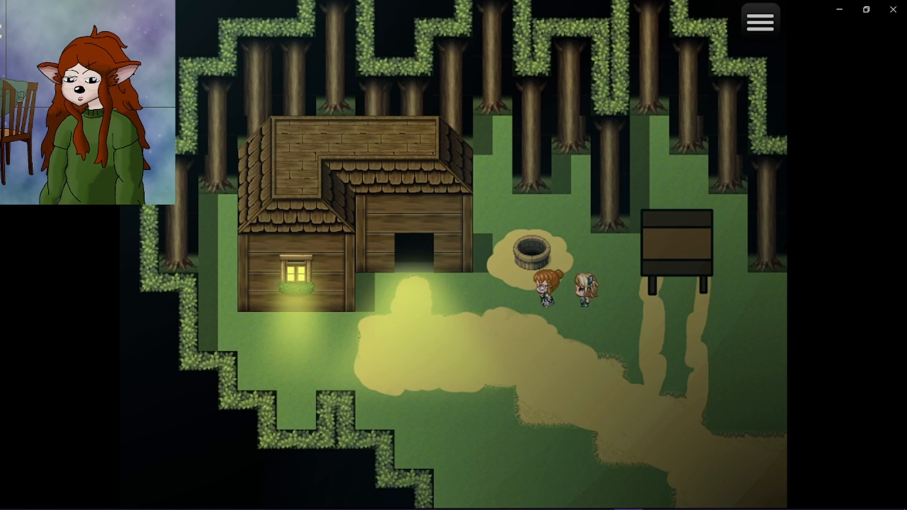
{"action": "key", "text": "Left"}
{"action": "key", "text": "Left"}
{"action": "key", "text": "Left"}
{"action": "key", "text": "Left"}
{"action": "key", "text": "Down"}
{"action": "key", "text": "Left"}
{"action": "key", "text": "Left"}
{"action": "key", "text": "Left"}
{"action": "key", "text": "Left"}
{"action": "key", "text": "Right"}
{"action": "key", "text": "Right"}
{"action": "key", "text": "Right"}
{"action": "key", "text": "Up"}
{"action": "key", "text": "Right"}
{"action": "key", "text": "Right"}
{"action": "key", "text": "Right"}
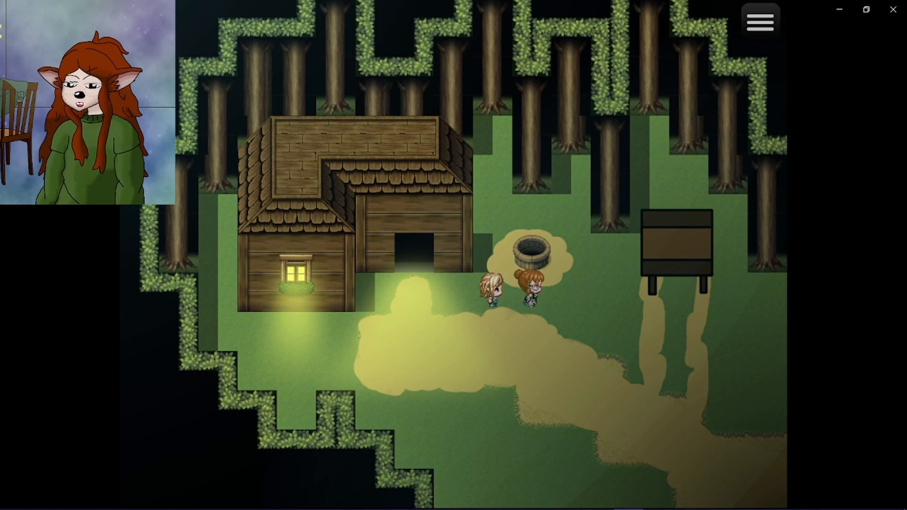
Walk the party from the well to behind the signboard to check how it overlaps them, and end the playtest.
{"action": "key", "text": "Right"}
{"action": "key", "text": "Right"}
{"action": "key", "text": "Up"}
{"action": "key", "text": "Down"}
{"action": "key", "text": "Right"}
{"action": "key", "text": "Right"}
{"action": "key", "text": "Right"}
{"action": "key", "text": "Up"}
{"action": "key", "text": "Up"}
{"action": "key", "text": "Left"}
{"action": "key", "text": "Right"}
{"action": "key", "text": "F4"}
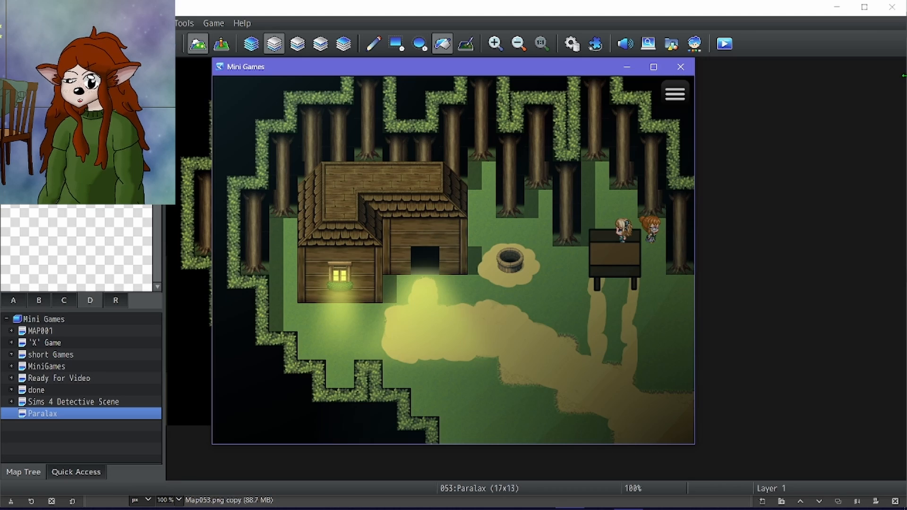
{"action": "left_click", "coordinate": [687, 75]}
Copy the Paralax map and paste the duplicate beneath it in the map tree.
{"action": "right_click", "coordinate": [101, 416]}
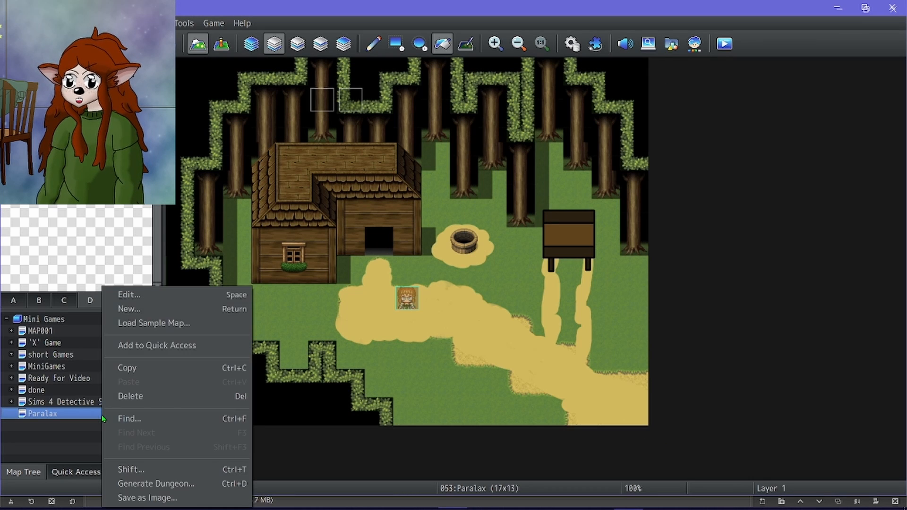
{"action": "left_click", "coordinate": [200, 305]}
{"action": "right_click", "coordinate": [92, 418]}
{"action": "left_click", "coordinate": [122, 382]}
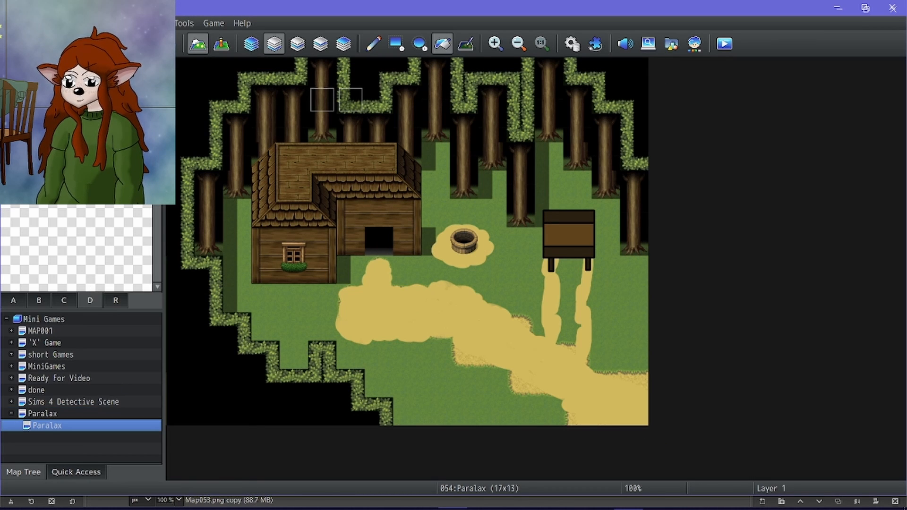
Switch to GIMP and, on the Stuff layer, select the 144 × 144 px area around the signboard at 624, 240.
{"action": "left_click", "coordinate": [245, 498]}
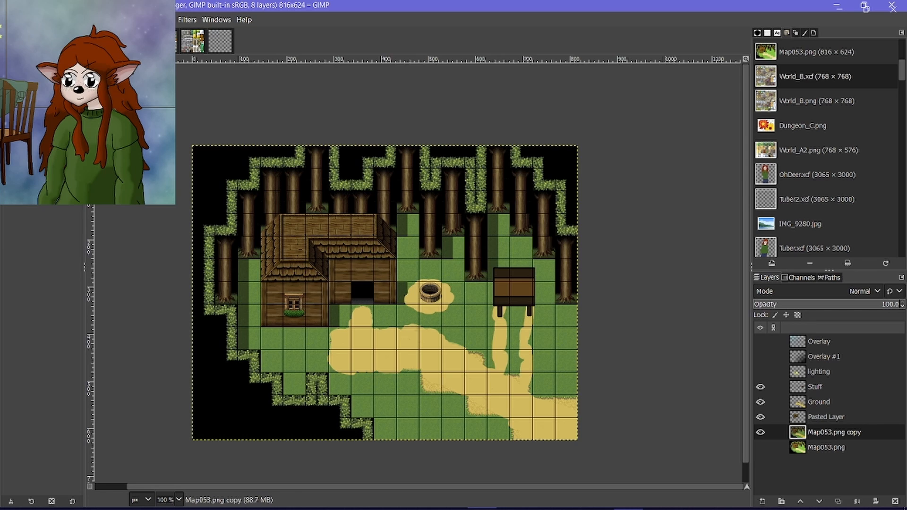
{"action": "scroll", "coordinate": [529, 285], "scroll_direction": "up", "scroll_amount": 4}
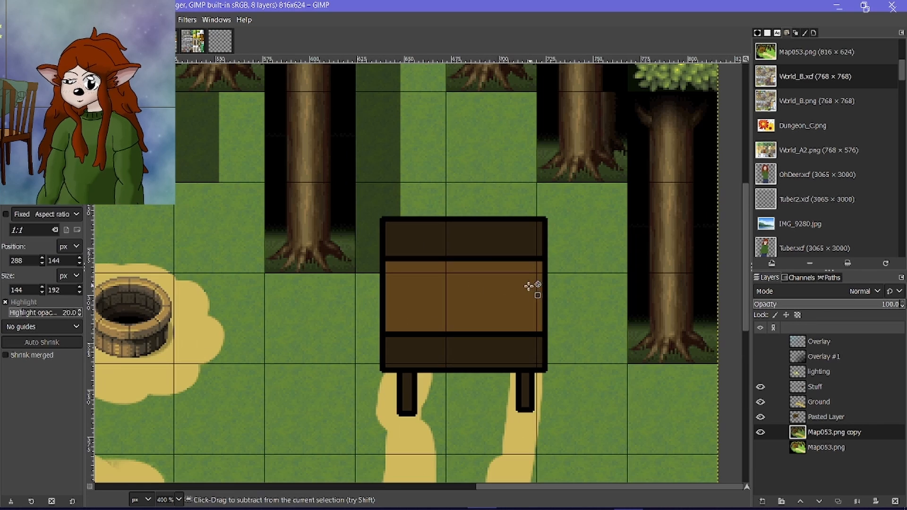
{"action": "left_click", "coordinate": [814, 386]}
{"action": "scroll", "coordinate": [370, 210], "scroll_direction": "up", "scroll_amount": 1}
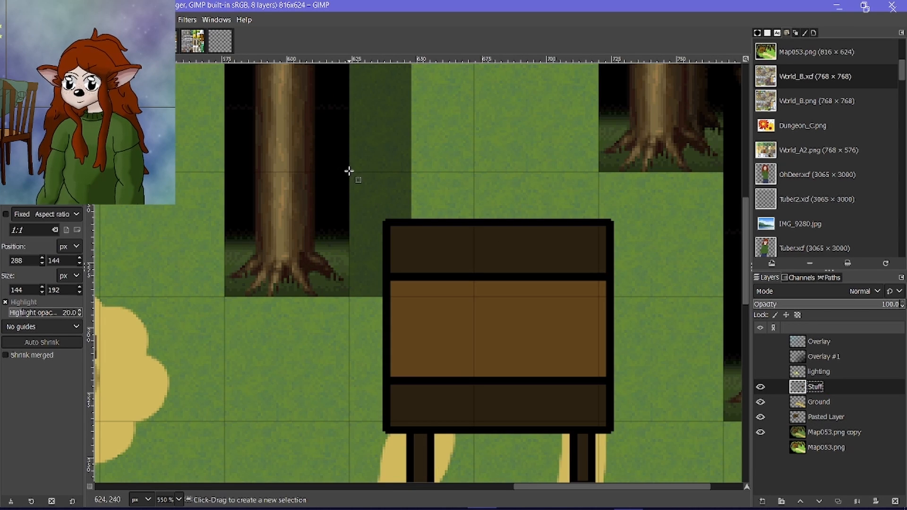
{"action": "left_click_drag", "start_coordinate": [348, 171], "coordinate": [715, 442]}
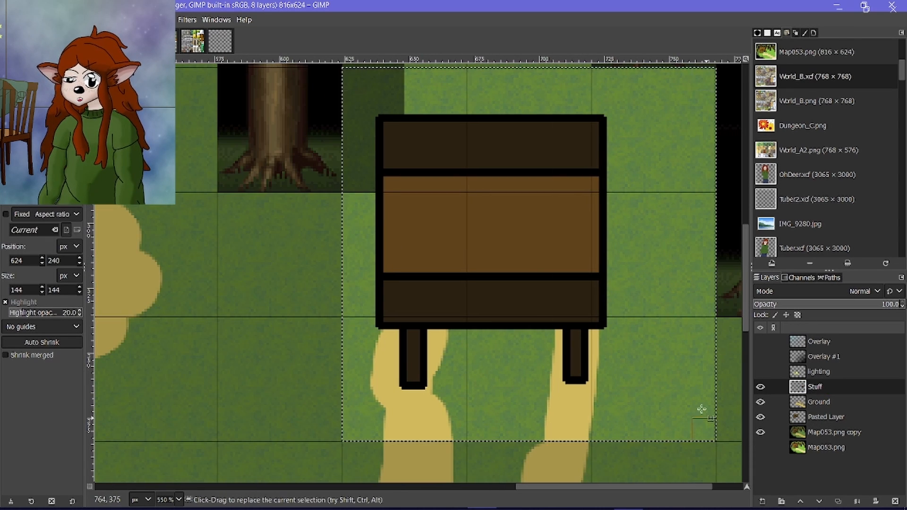
Copy the selected signboard into the Inside_D.png image and turn the floating selection into its own layer.
{"action": "key", "text": "ctrl+c"}
{"action": "left_click", "coordinate": [220, 40]}
{"action": "key", "text": "ctrl+v"}
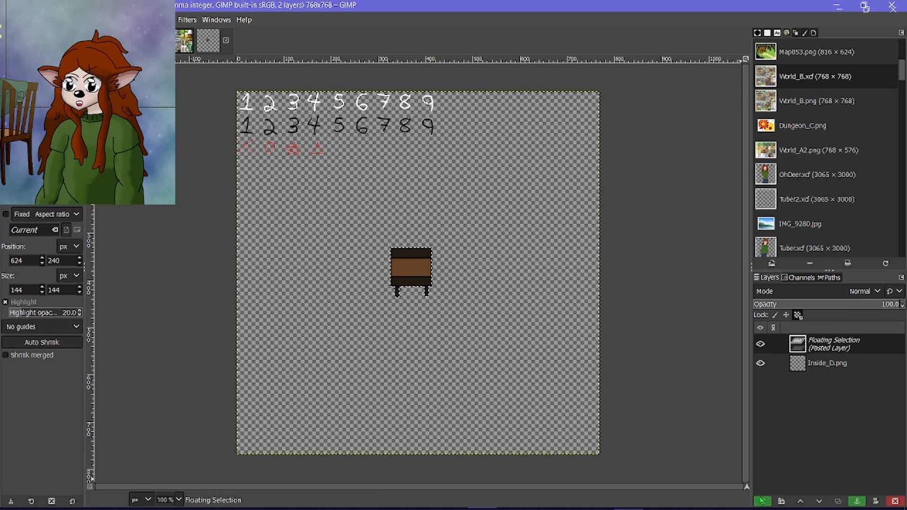
{"action": "key", "text": "shift+ctrl+n"}
Show the grid on Inside_D.png and set its horizontal and vertical spacing to 48 pixels.
{"action": "left_click", "coordinate": [71, 19]}
{"action": "left_click", "coordinate": [81, 261]}
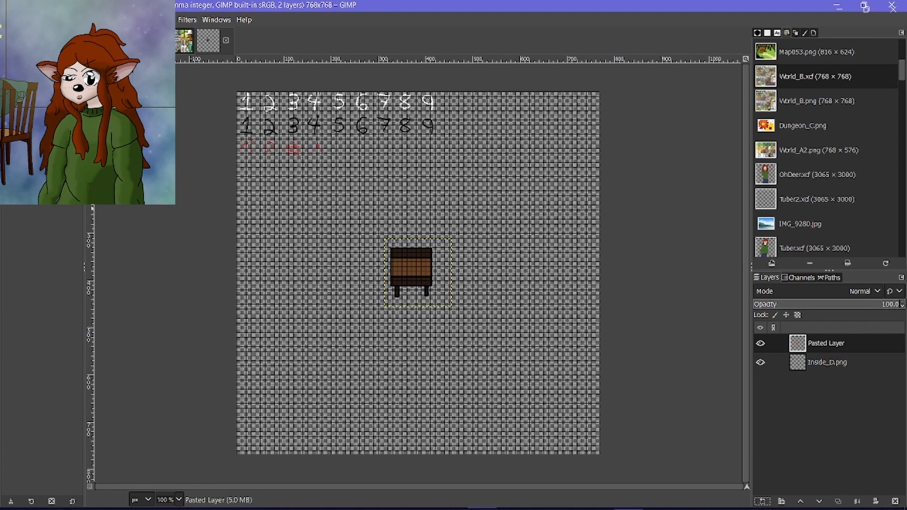
{"action": "left_click", "coordinate": [90, 19]}
{"action": "left_click", "coordinate": [137, 318]}
{"action": "triple_click", "coordinate": [385, 267]}
{"action": "type", "text": "48"}
{"action": "key", "text": "Tab"}
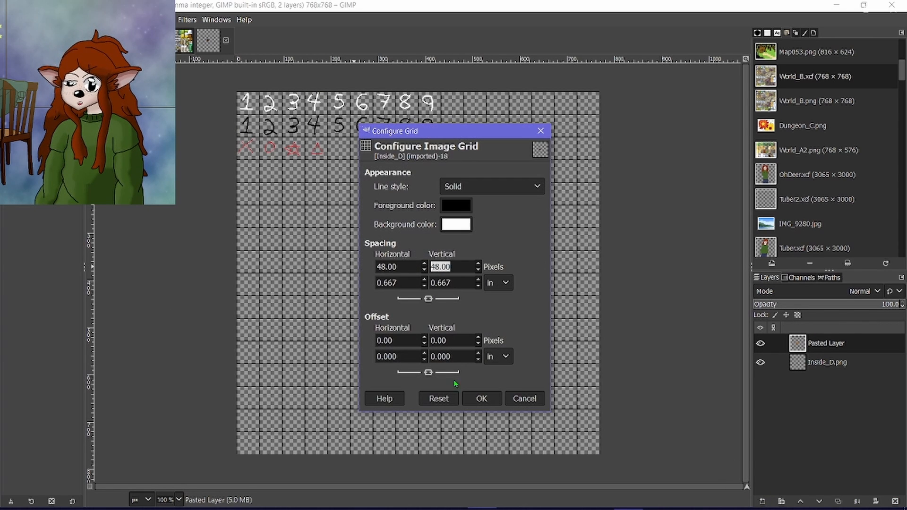
{"action": "left_click", "coordinate": [481, 398]}
Move the signboard layer onto the grid so it sits beside the red triangle, beneath the black 5, 6 and 7.
{"action": "left_click_drag", "start_coordinate": [409, 272], "coordinate": [353, 178]}
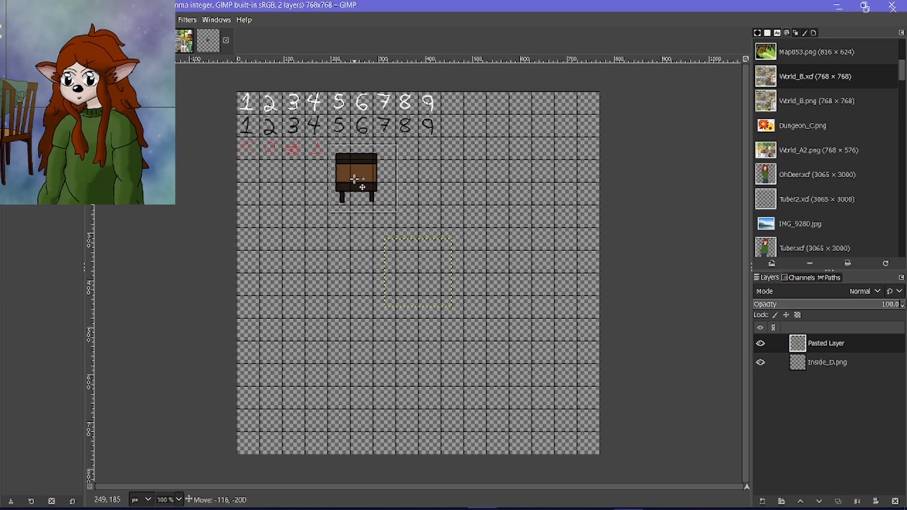
{"action": "scroll", "coordinate": [332, 141], "scroll_direction": "up", "scroll_amount": 6}
{"action": "left_click_drag", "start_coordinate": [408, 282], "coordinate": [394, 223]}
{"action": "scroll", "coordinate": [393, 223], "scroll_direction": "down", "scroll_amount": 6}
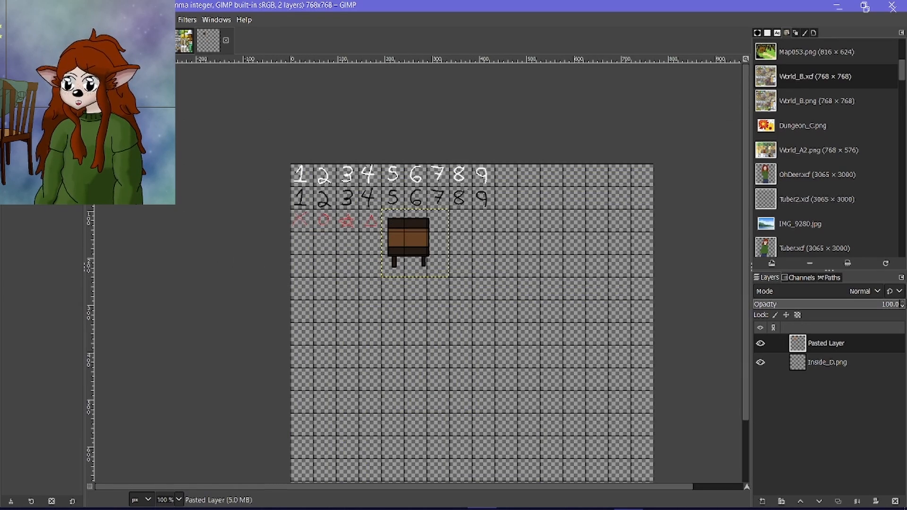
Check the signboard's alignment to the grid and overwrite Inside_D.png with the edited image.
{"action": "scroll", "coordinate": [364, 231], "scroll_direction": "up", "scroll_amount": 3}
{"action": "left_click", "coordinate": [10, 20]}
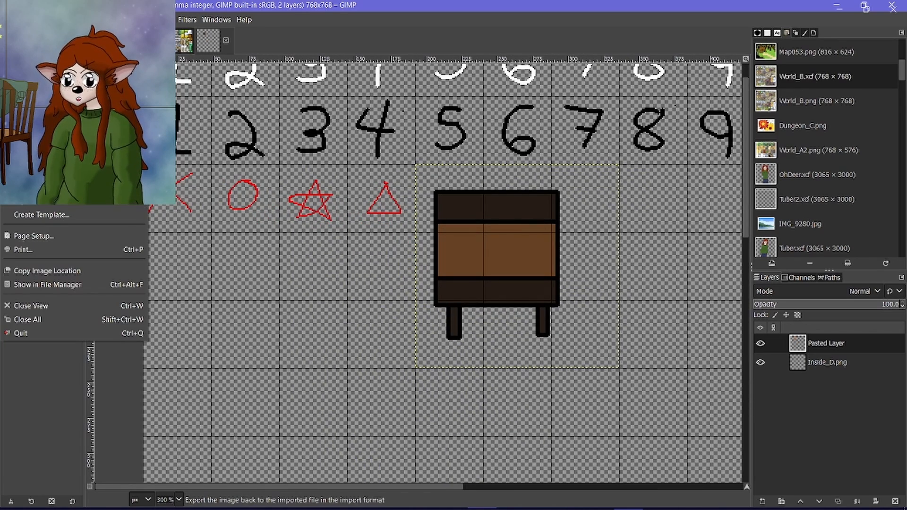
{"action": "left_click", "coordinate": [45, 185]}
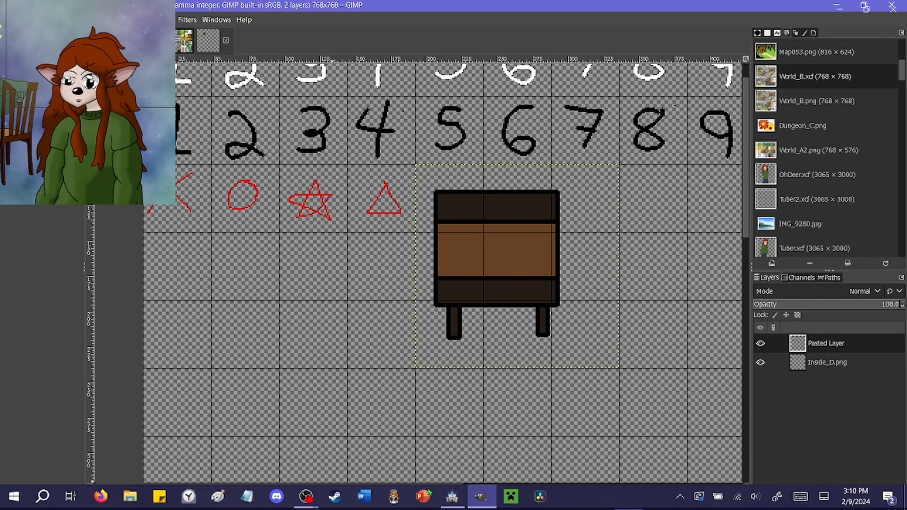
In RPG Maker MZ, set the Outside tileset's upper signboard tiles to star passage and its middle tiles to X, and apply.
{"action": "left_click", "coordinate": [452, 498]}
{"action": "left_click", "coordinate": [596, 46]}
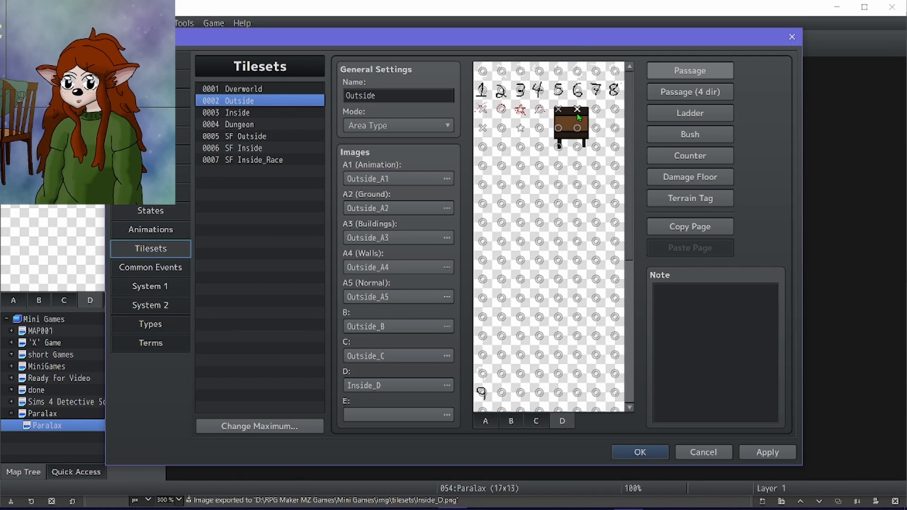
{"action": "left_click", "coordinate": [578, 148]}
{"action": "left_click", "coordinate": [559, 128]}
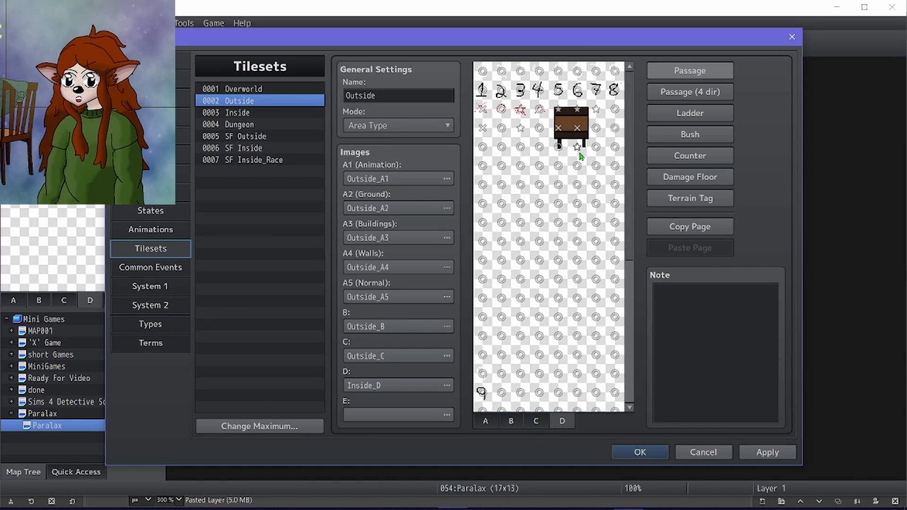
{"action": "left_click", "coordinate": [753, 455]}
{"action": "left_click", "coordinate": [620, 455]}
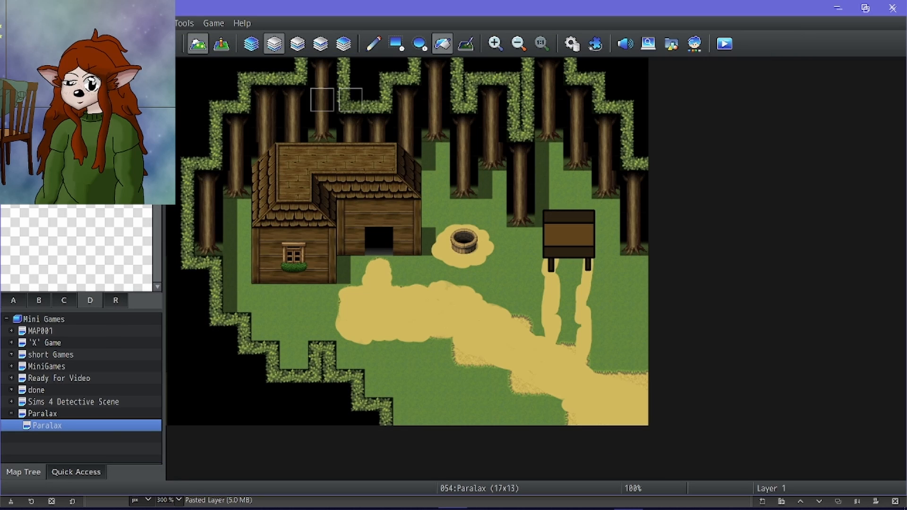
Undo the trial fill on the map and use the pencil to place the signboard tiles over the painted signboard.
{"action": "left_click", "coordinate": [472, 239]}
{"action": "key", "text": "ctrl+z"}
{"action": "left_click", "coordinate": [373, 44]}
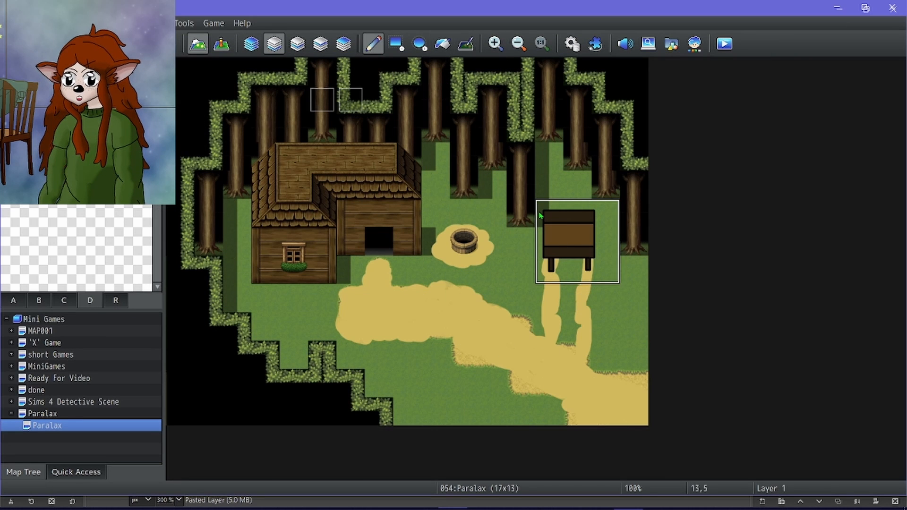
Close the premature playtest and set the player's starting position on the copied Paralax map at 11,7, just below the well.
{"action": "left_click", "coordinate": [721, 48]}
{"action": "left_click", "coordinate": [681, 67]}
{"action": "left_click", "coordinate": [224, 40]}
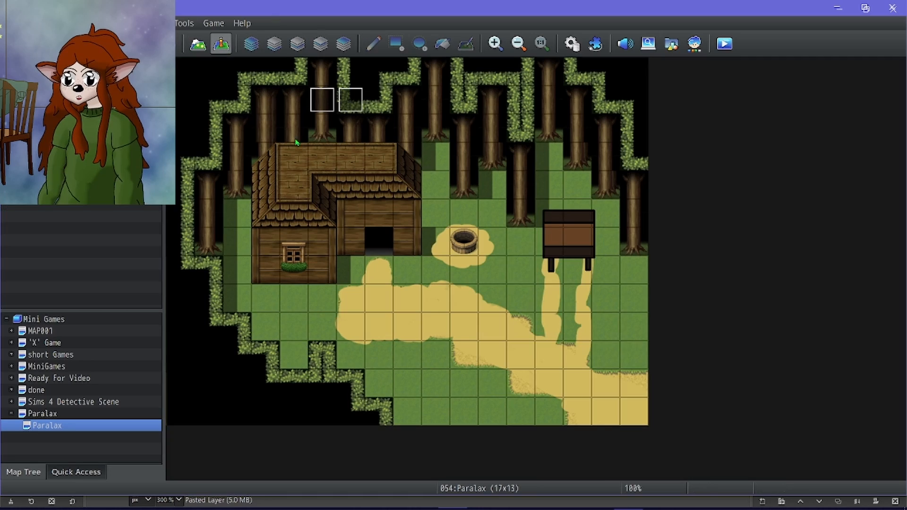
{"action": "right_click", "coordinate": [502, 264]}
{"action": "mouse_move", "coordinate": [566, 444]}
{"action": "left_click", "coordinate": [666, 445]}
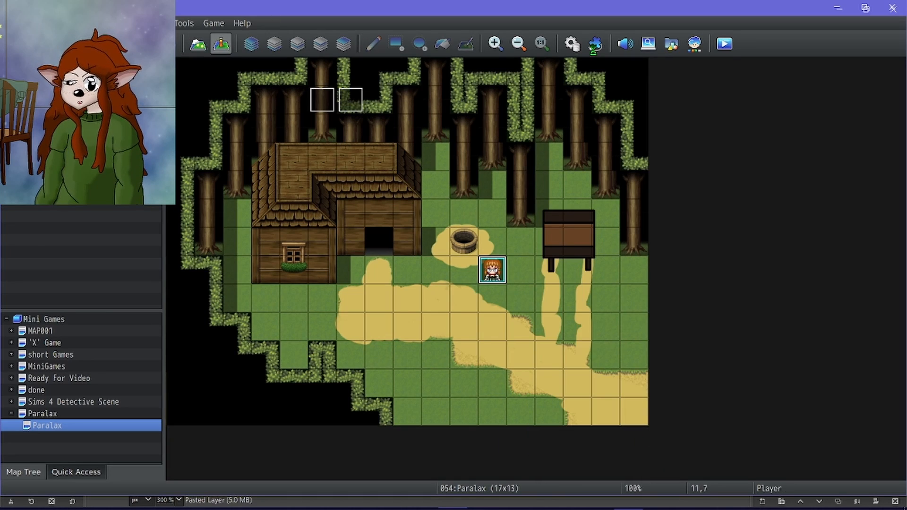
Playtest the map, walk the party behind and in front of the signboard to check the overlap, and end the playtest.
{"action": "left_click", "coordinate": [724, 44]}
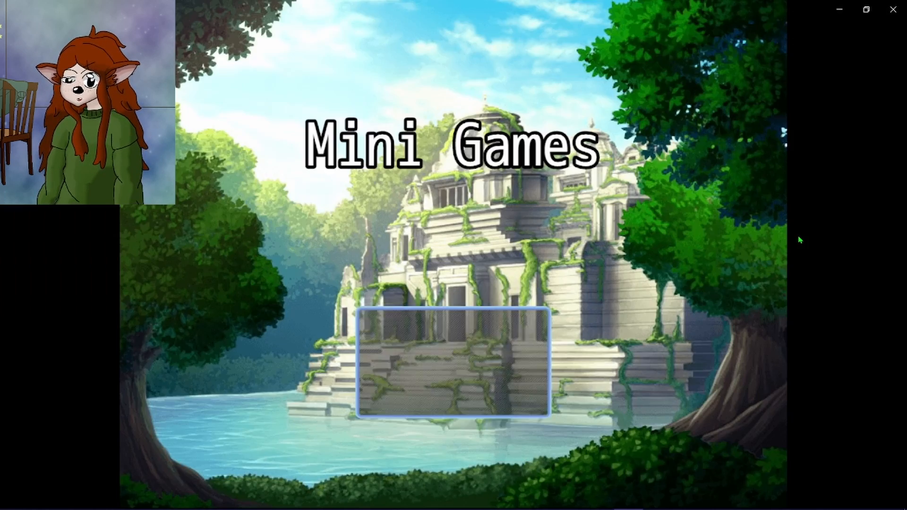
{"action": "key", "text": "Return"}
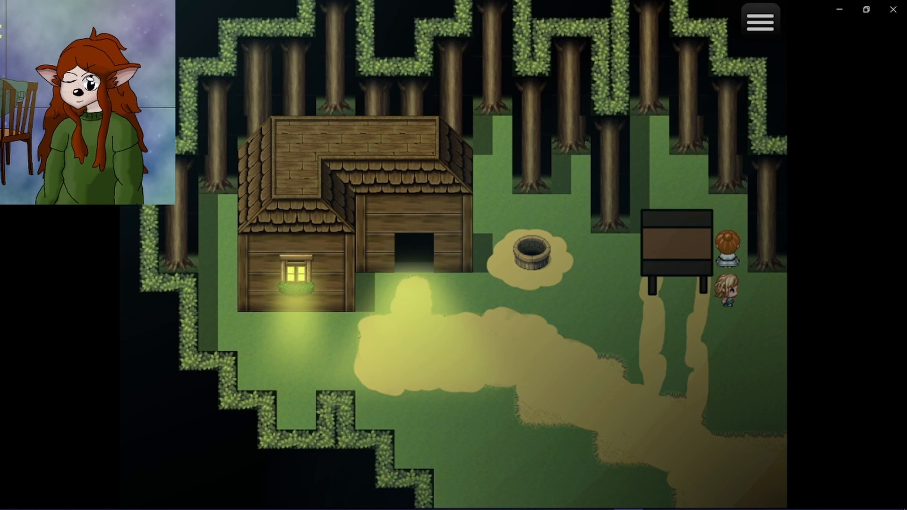
{"action": "key", "text": "Up"}
{"action": "key", "text": "Left"}
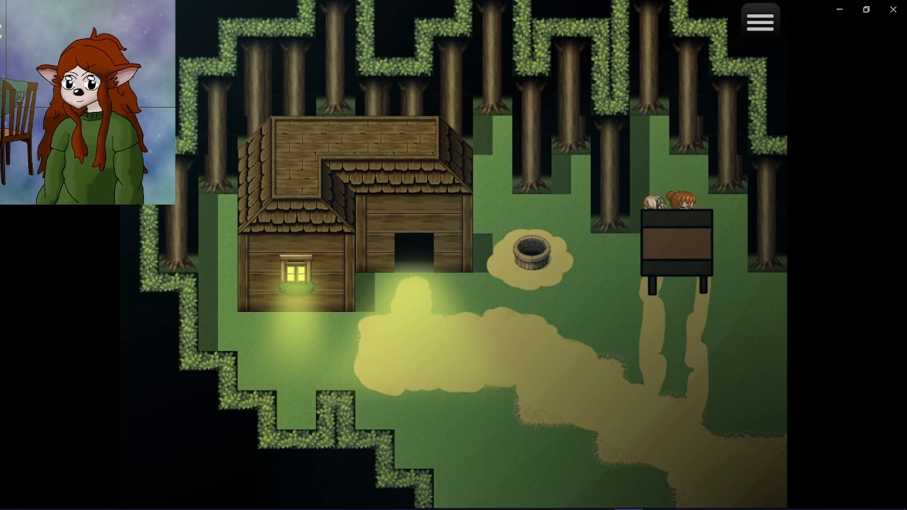
{"action": "key", "text": "Right"}
{"action": "key", "text": "Down"}
{"action": "key", "text": "Left"}
{"action": "key", "text": "F4"}
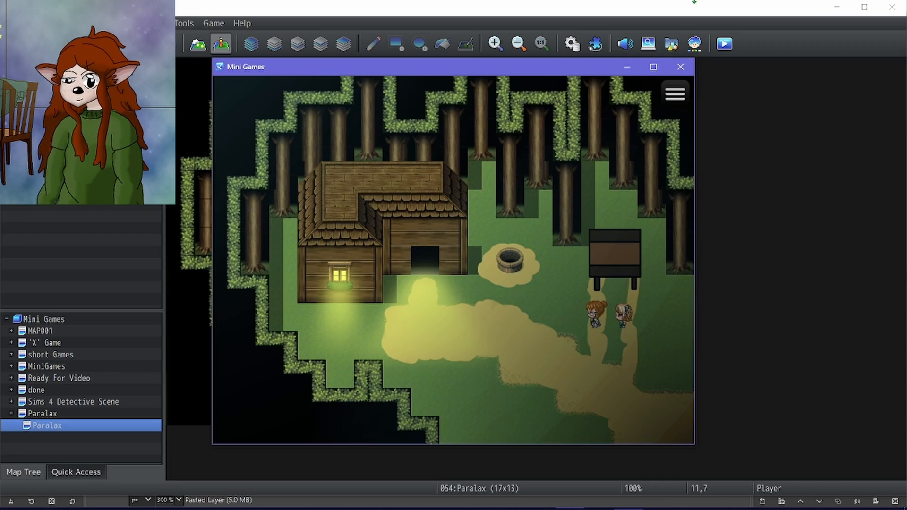
{"action": "left_click", "coordinate": [681, 67]}
Review the passage settings of the signboard tiles on page D of the Outside tileset.
{"action": "left_click", "coordinate": [572, 44]}
{"action": "left_click", "coordinate": [558, 421]}
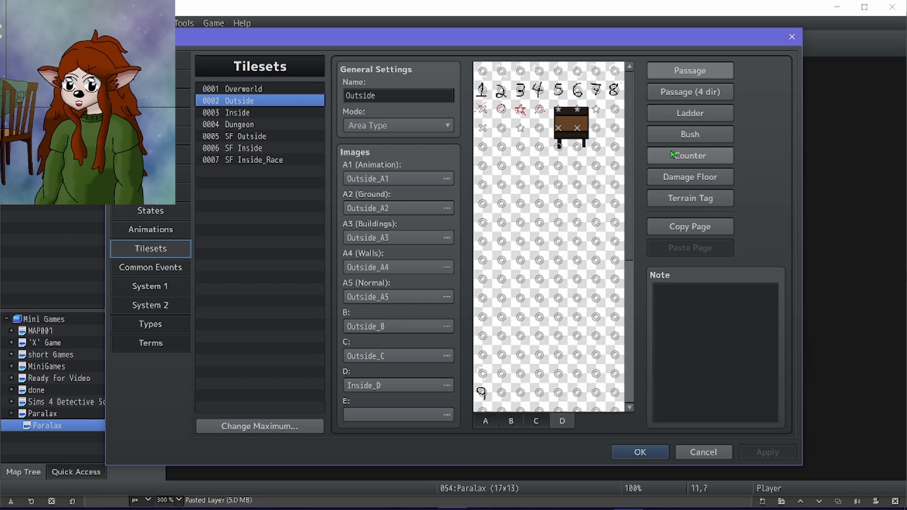
{"action": "left_click", "coordinate": [693, 97]}
{"action": "left_click", "coordinate": [690, 71]}
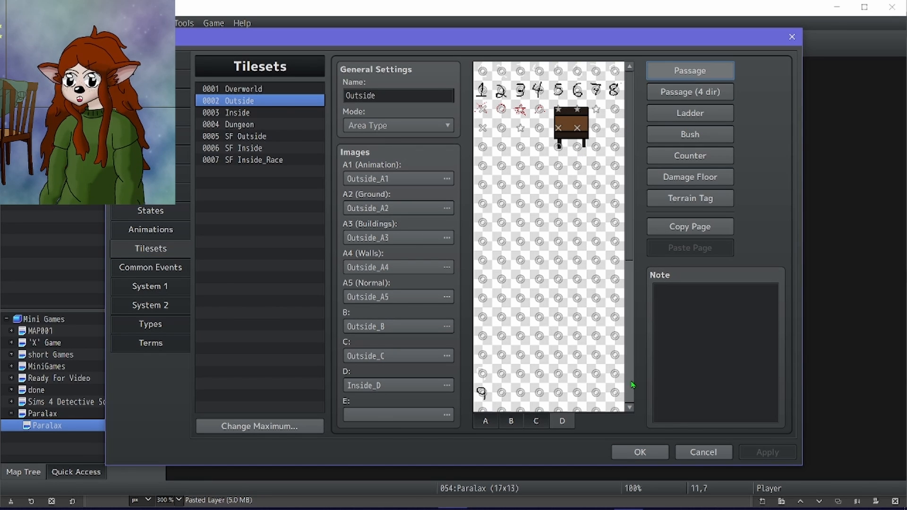
{"action": "left_click", "coordinate": [640, 452]}
Return to map editing and go through the tile layers around the signboard, finishing on Layer 1.
{"action": "key", "text": "F5"}
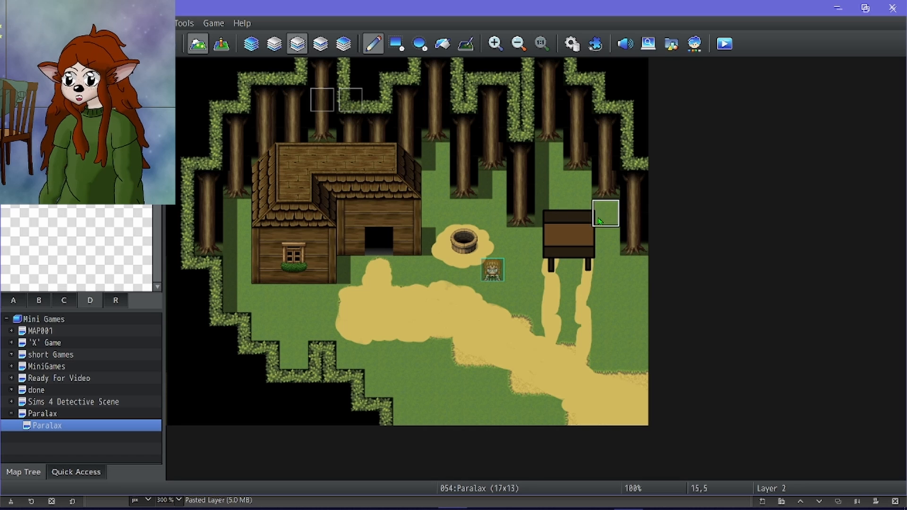
{"action": "left_click", "coordinate": [320, 44]}
{"action": "left_click", "coordinate": [343, 44]}
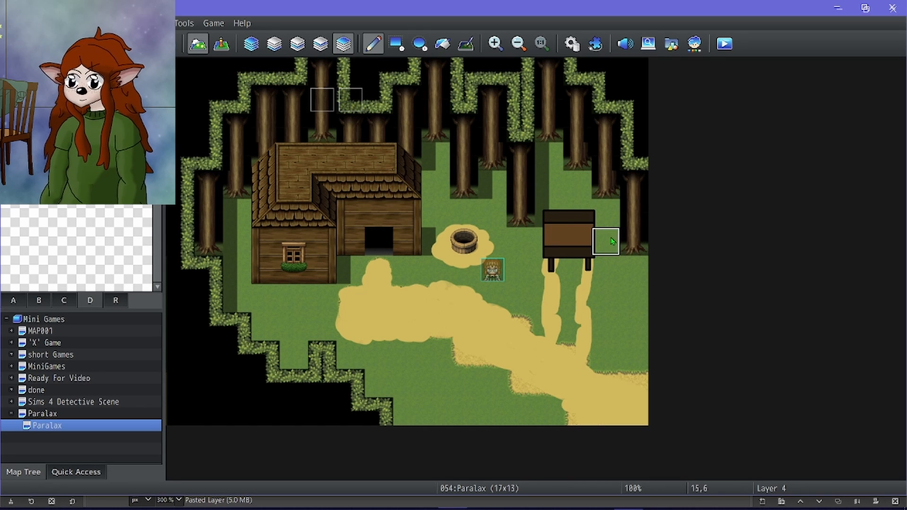
{"action": "left_click", "coordinate": [297, 43]}
{"action": "left_click", "coordinate": [274, 43]}
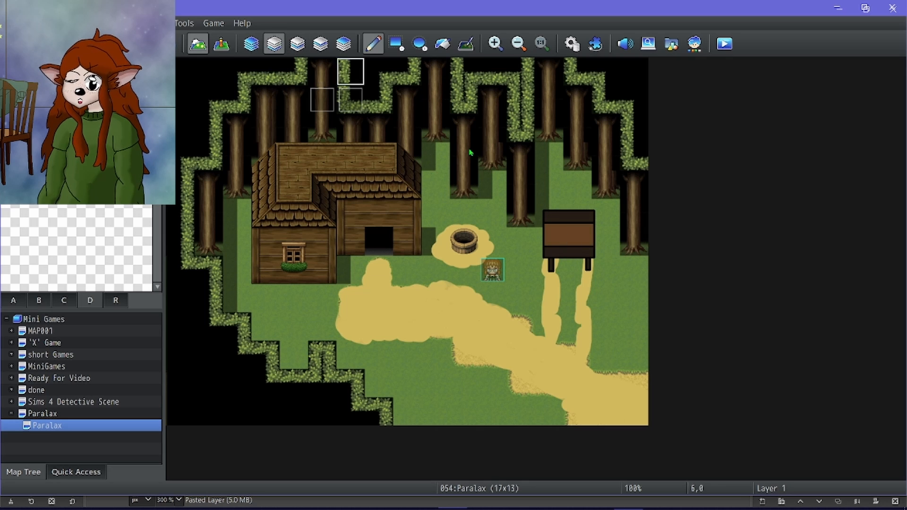
Start another playtest and walk the party behind the signboard and around to its front legs.
{"action": "left_click", "coordinate": [724, 44]}
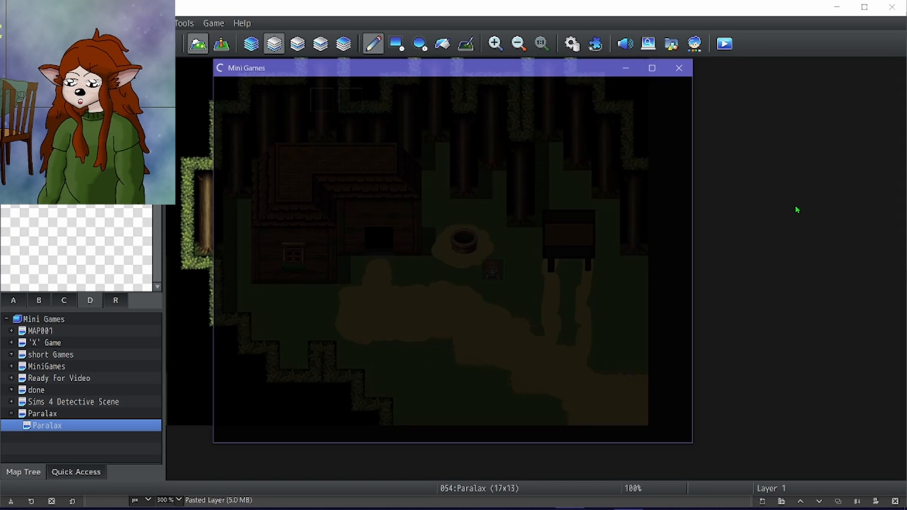
{"action": "key", "text": "Return"}
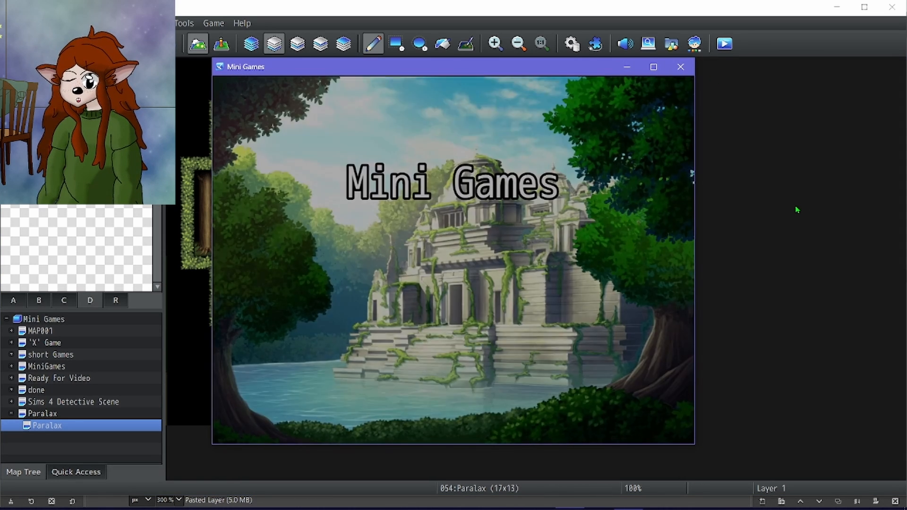
{"action": "key", "text": "Up"}
{"action": "key", "text": "Left"}
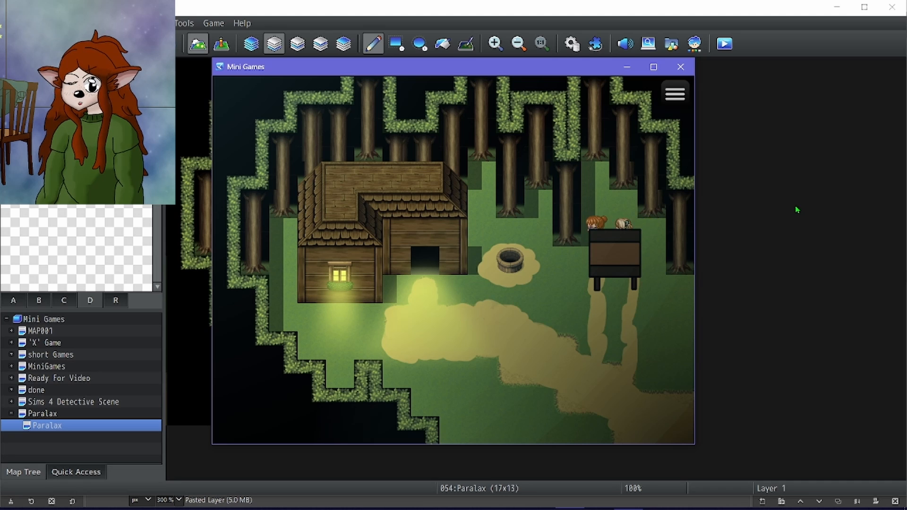
{"action": "key", "text": "Down"}
{"action": "key", "text": "Left"}
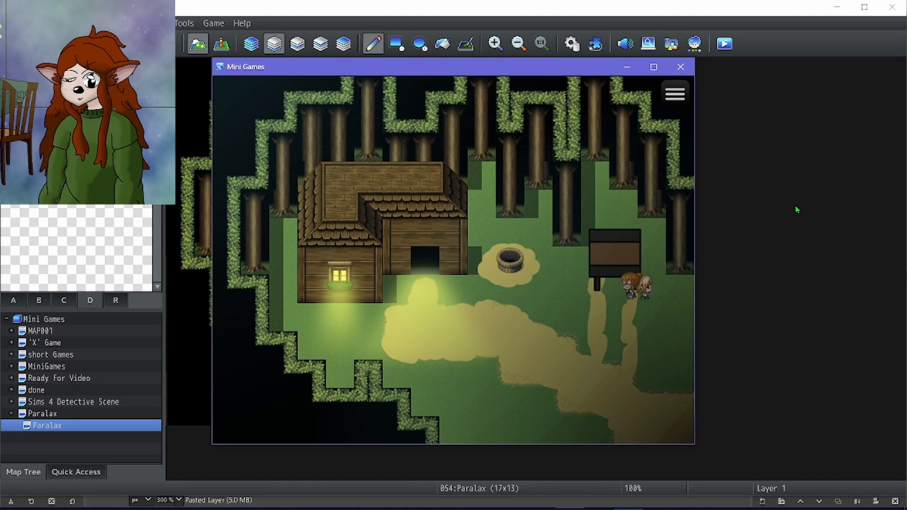
Walk the party around the signboard and over to the lit dirt patch in front of the cabin door.
{"action": "key", "text": "Up"}
{"action": "key", "text": "Right"}
{"action": "key", "text": "Down"}
{"action": "key", "text": "Left"}
{"action": "key", "text": "Down"}
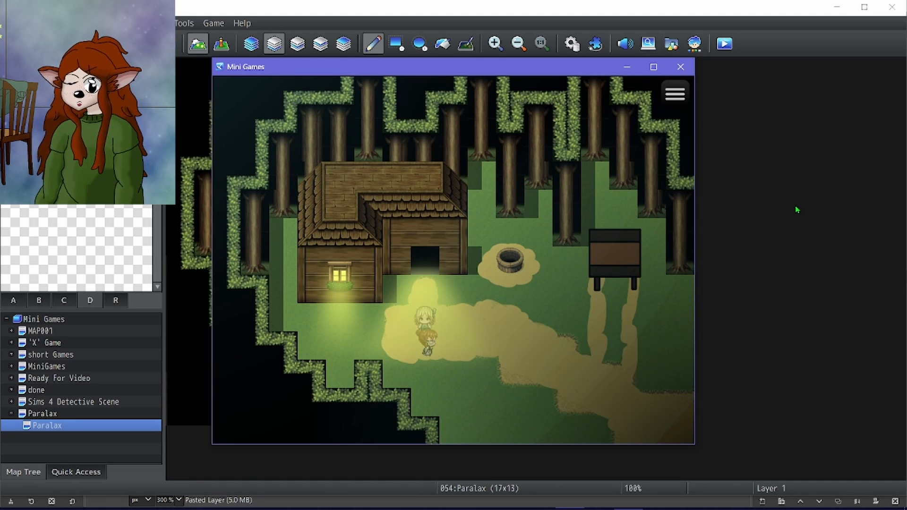
Walk the party back and forth along the dirt path to test the scene, and end the playtest.
{"action": "key", "text": "Right"}
{"action": "key", "text": "Up"}
{"action": "key", "text": "Left"}
{"action": "key", "text": "Down"}
{"action": "key", "text": "Right"}
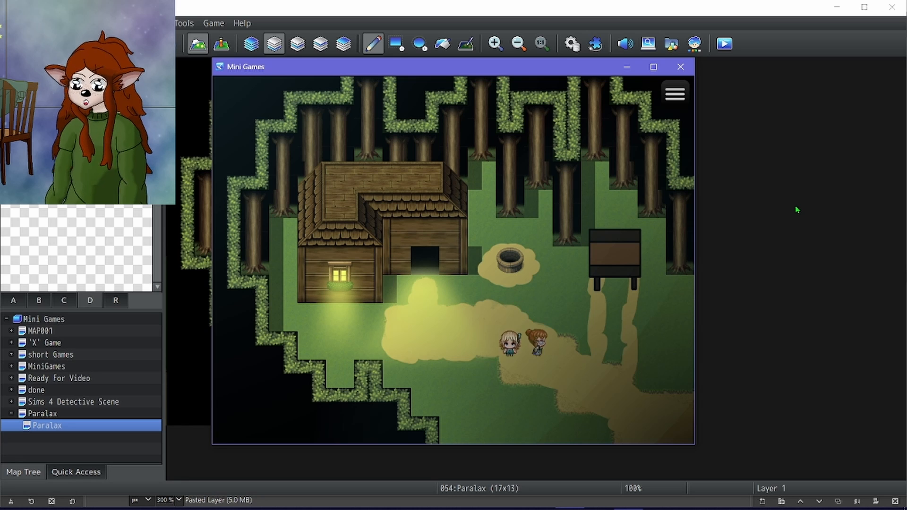
{"action": "key", "text": "Down"}
{"action": "key", "text": "Left"}
{"action": "key", "text": "Up"}
{"action": "key", "text": "Right"}
{"action": "key", "text": "Down"}
{"action": "key", "text": "Left"}
{"action": "key", "text": "Up"}
{"action": "key", "text": "Right"}
{"action": "key", "text": "Up"}
{"action": "key", "text": "Left"}
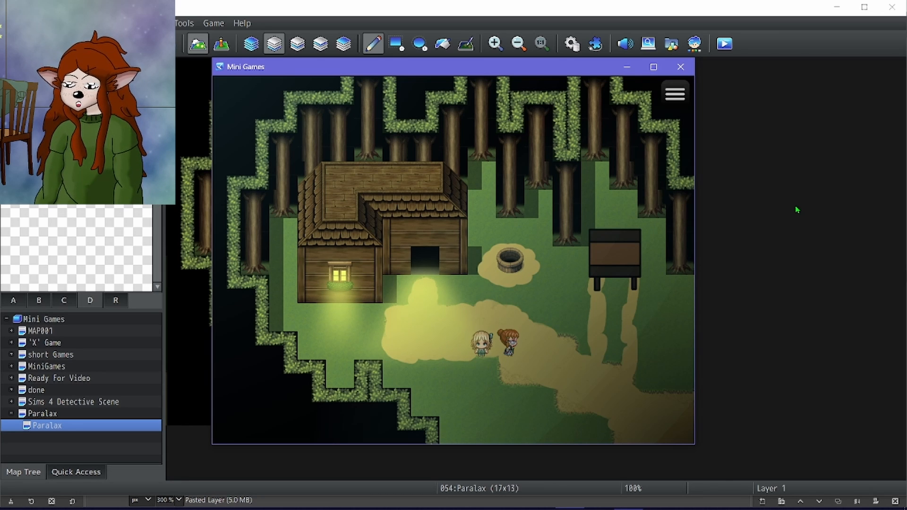
{"action": "left_click", "coordinate": [680, 67]}
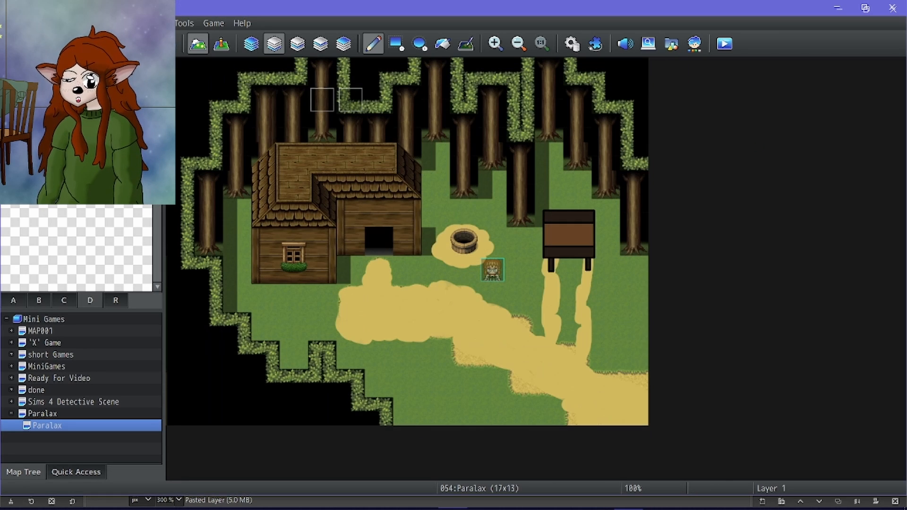
{"action": "key", "text": "alt+Tab"}
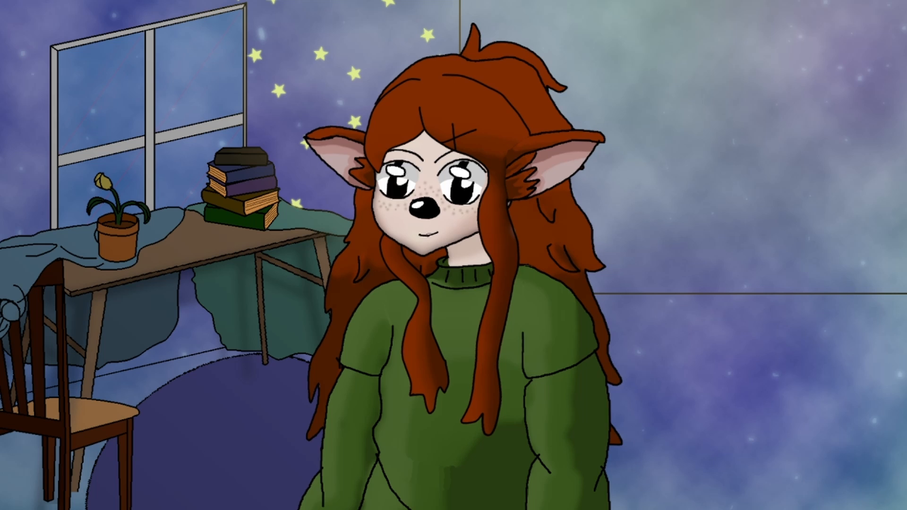